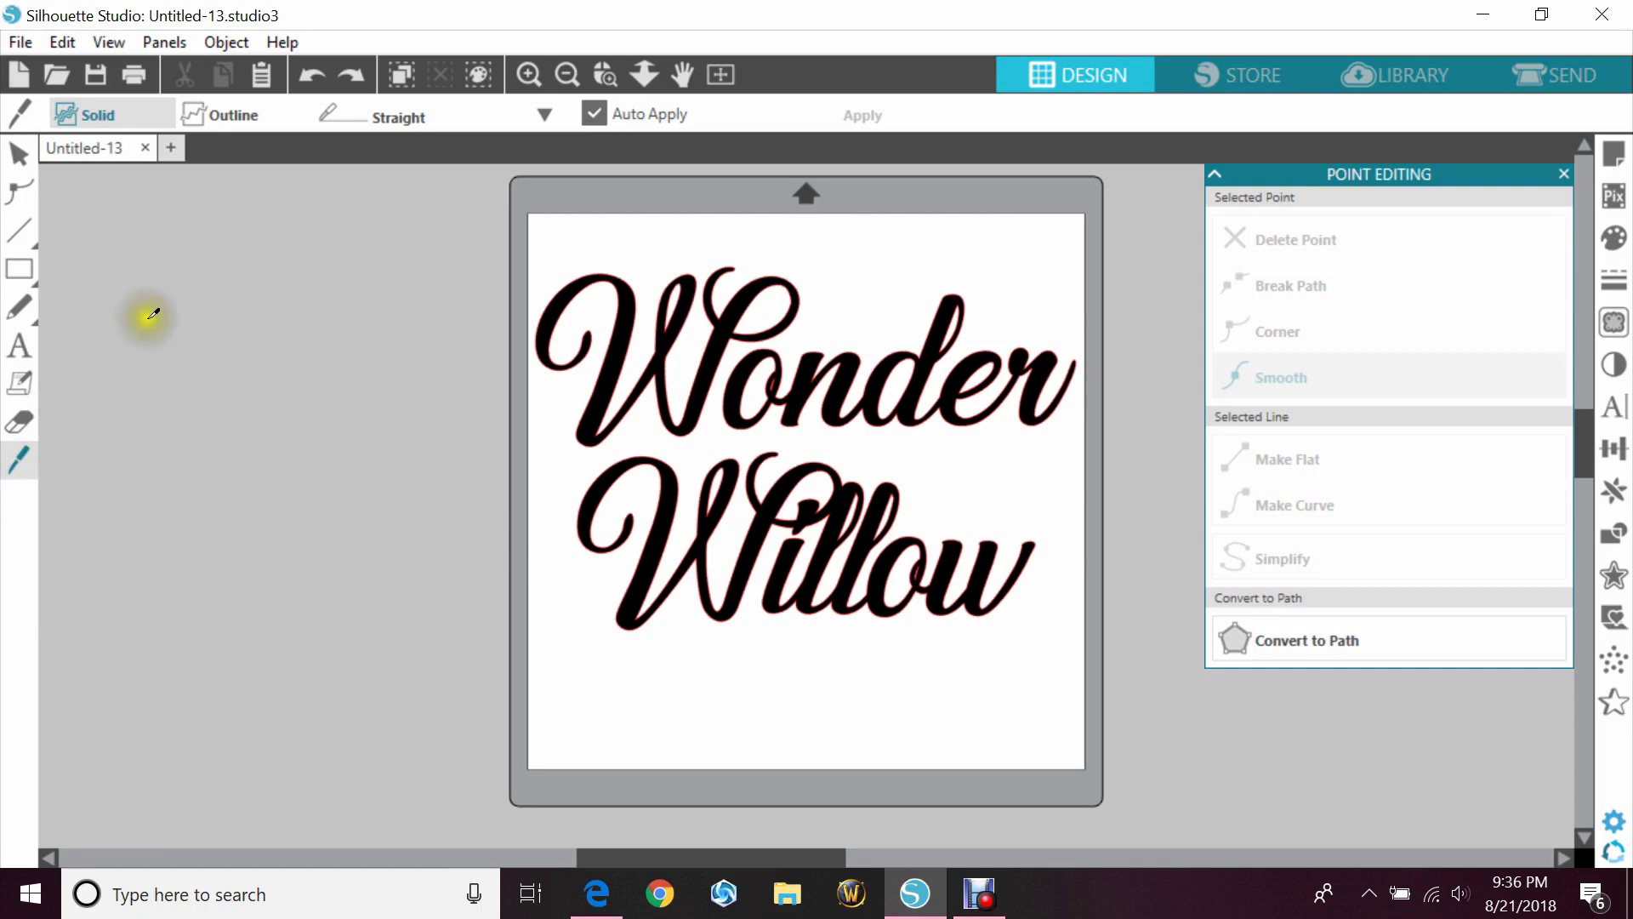
{"action": "left_click", "coordinate": [402, 120]}
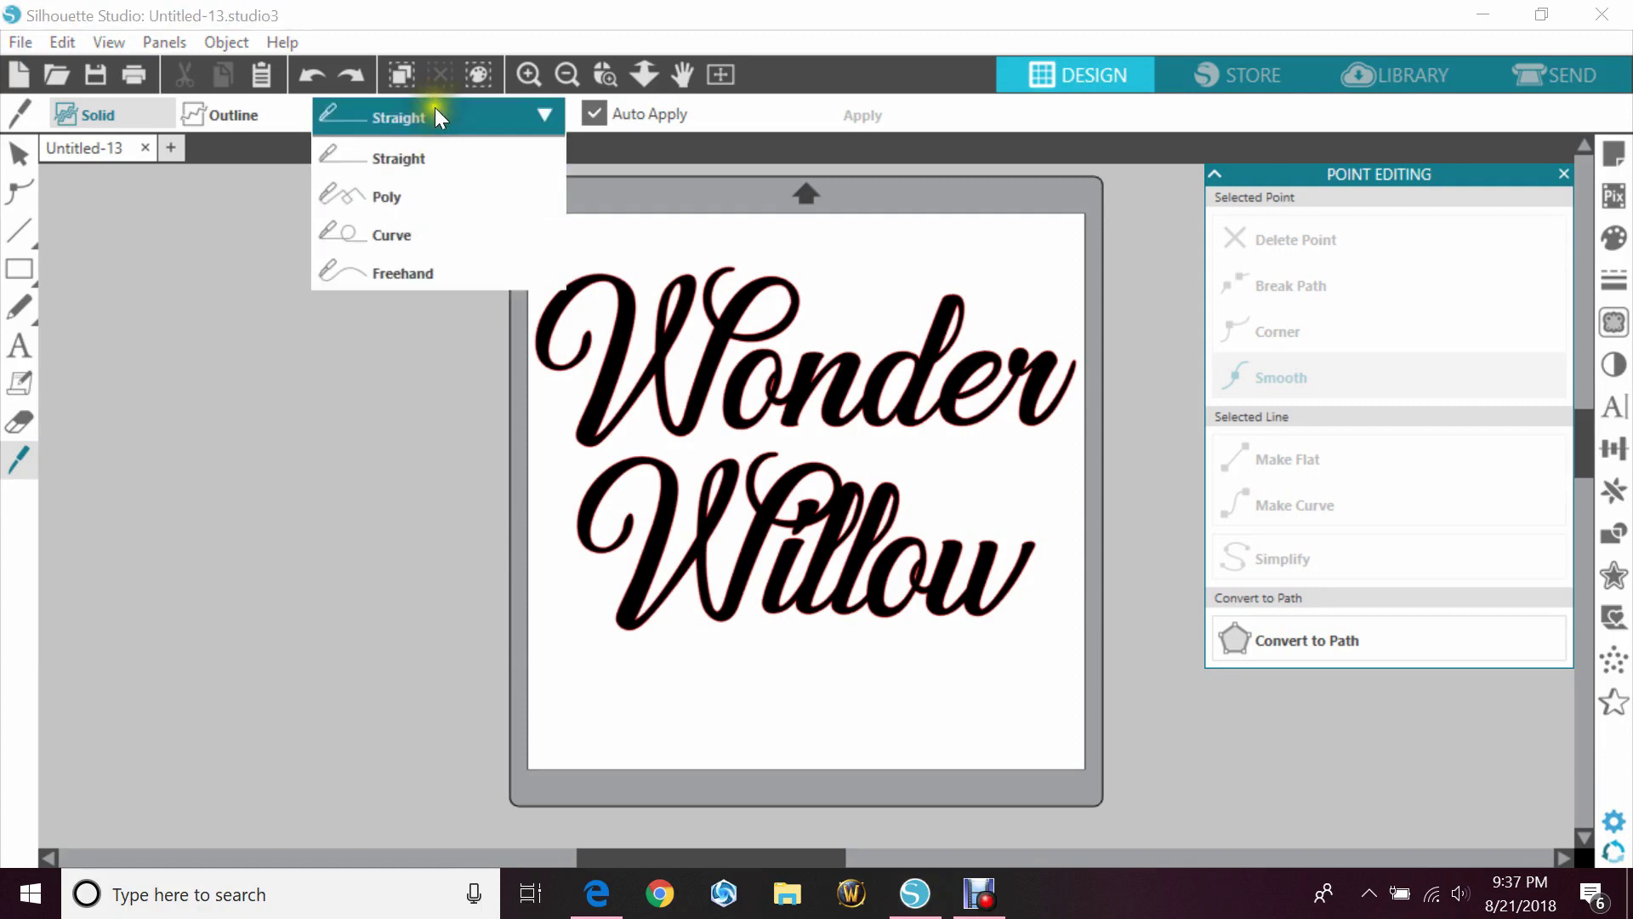
{"action": "left_click", "coordinate": [434, 114]}
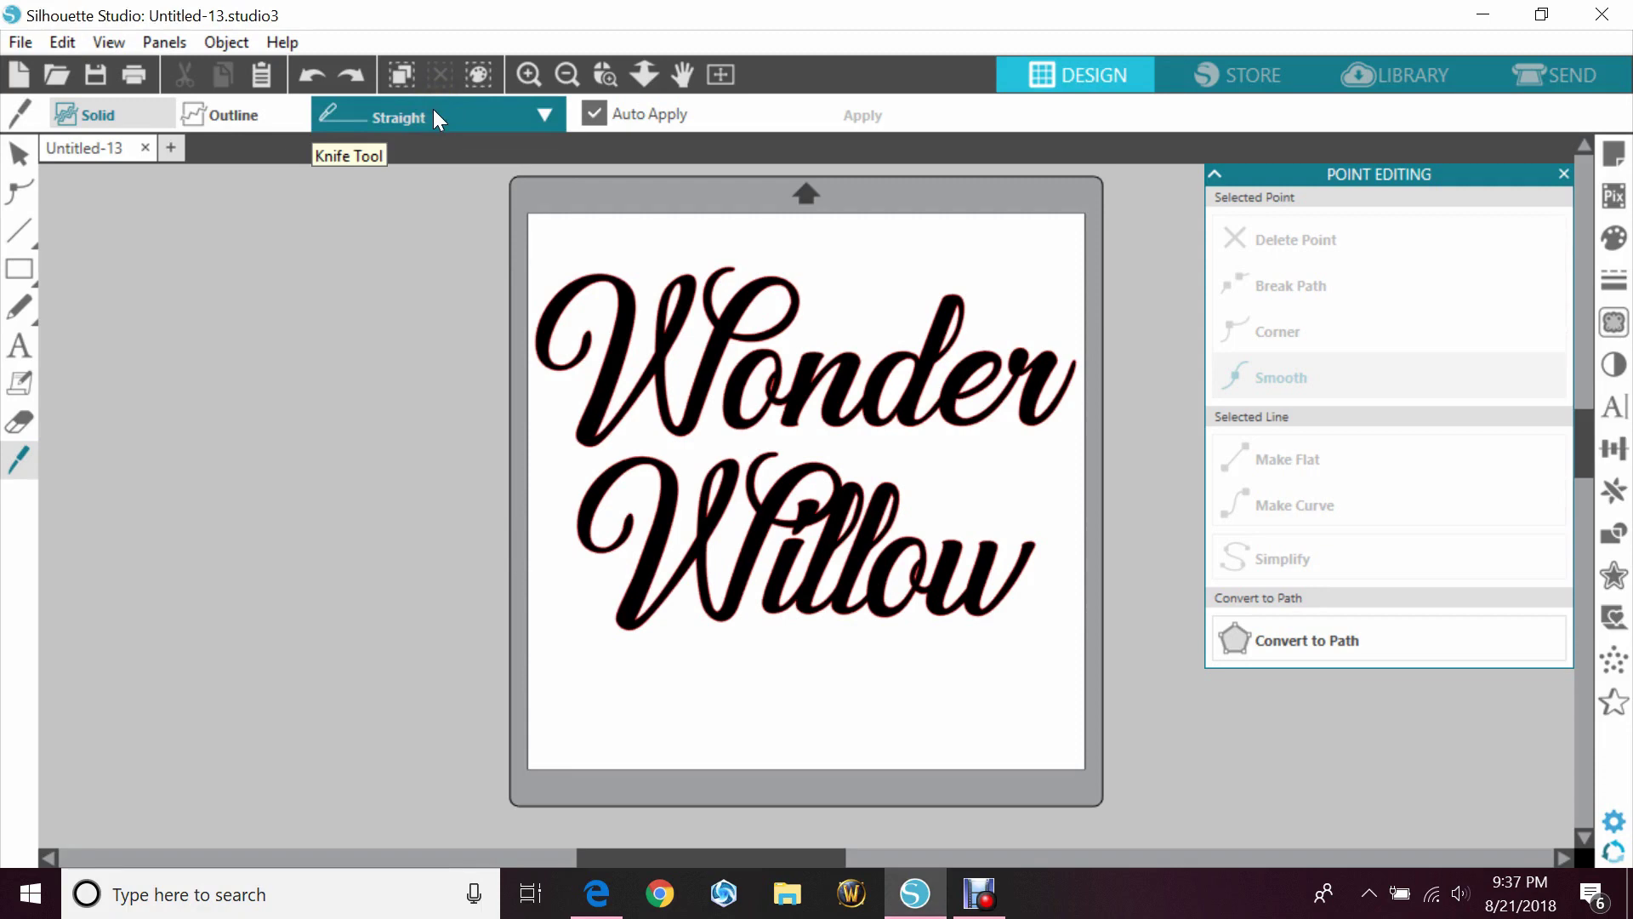
{"action": "left_click_drag", "start_coordinate": [511, 324], "coordinate": [1114, 407]}
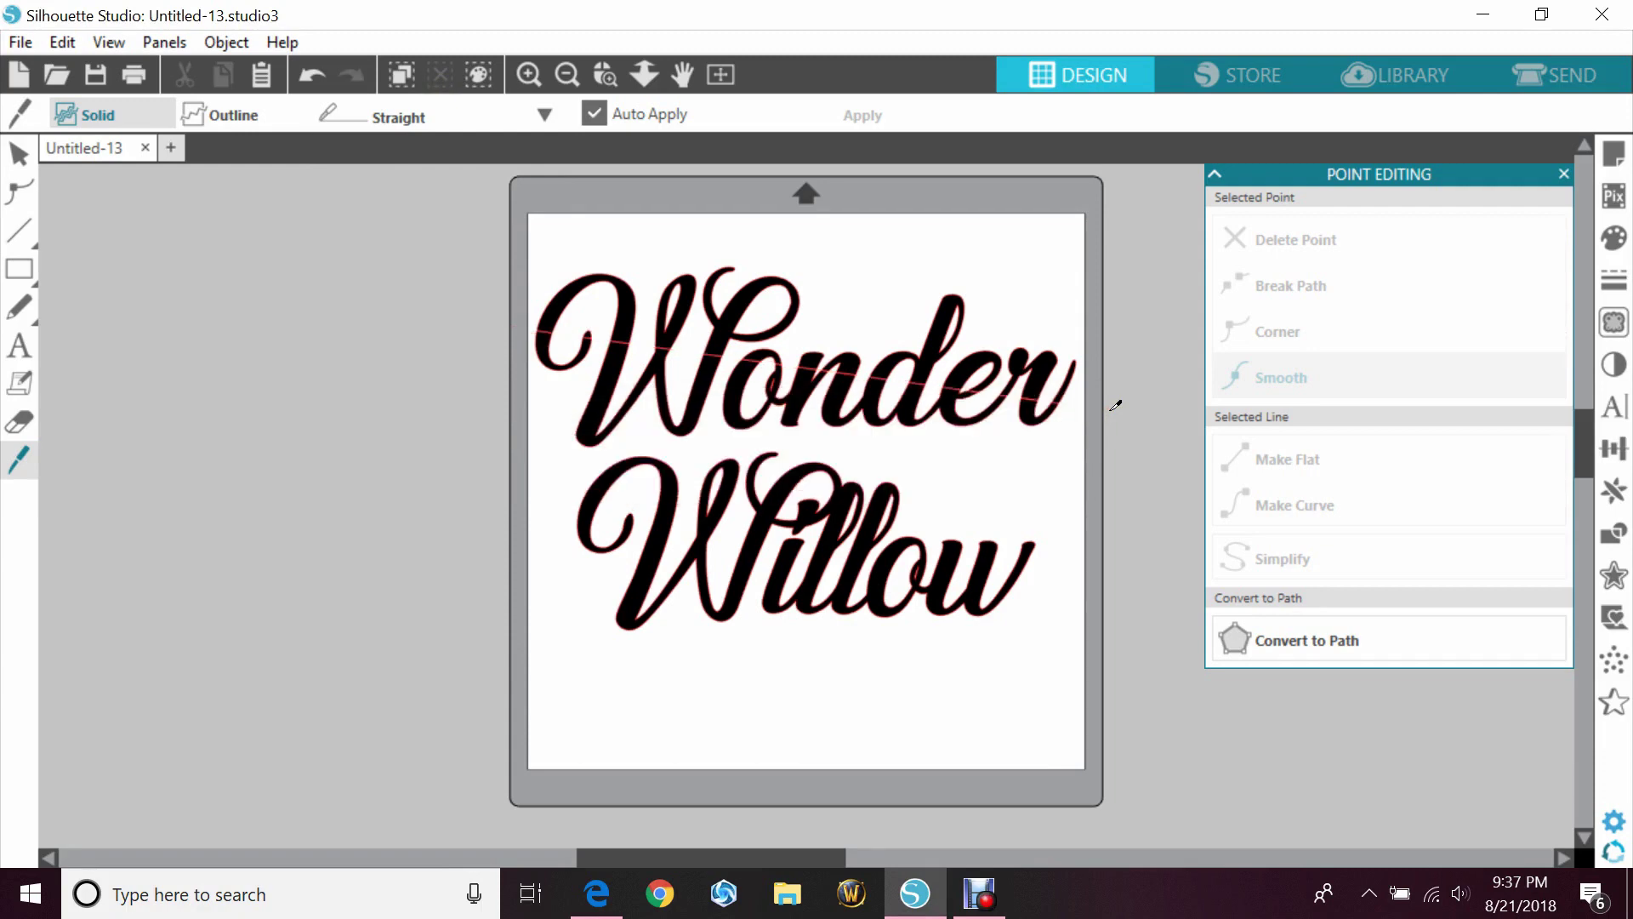
{"action": "left_click", "coordinate": [19, 154]}
{"action": "left_click", "coordinate": [239, 204]}
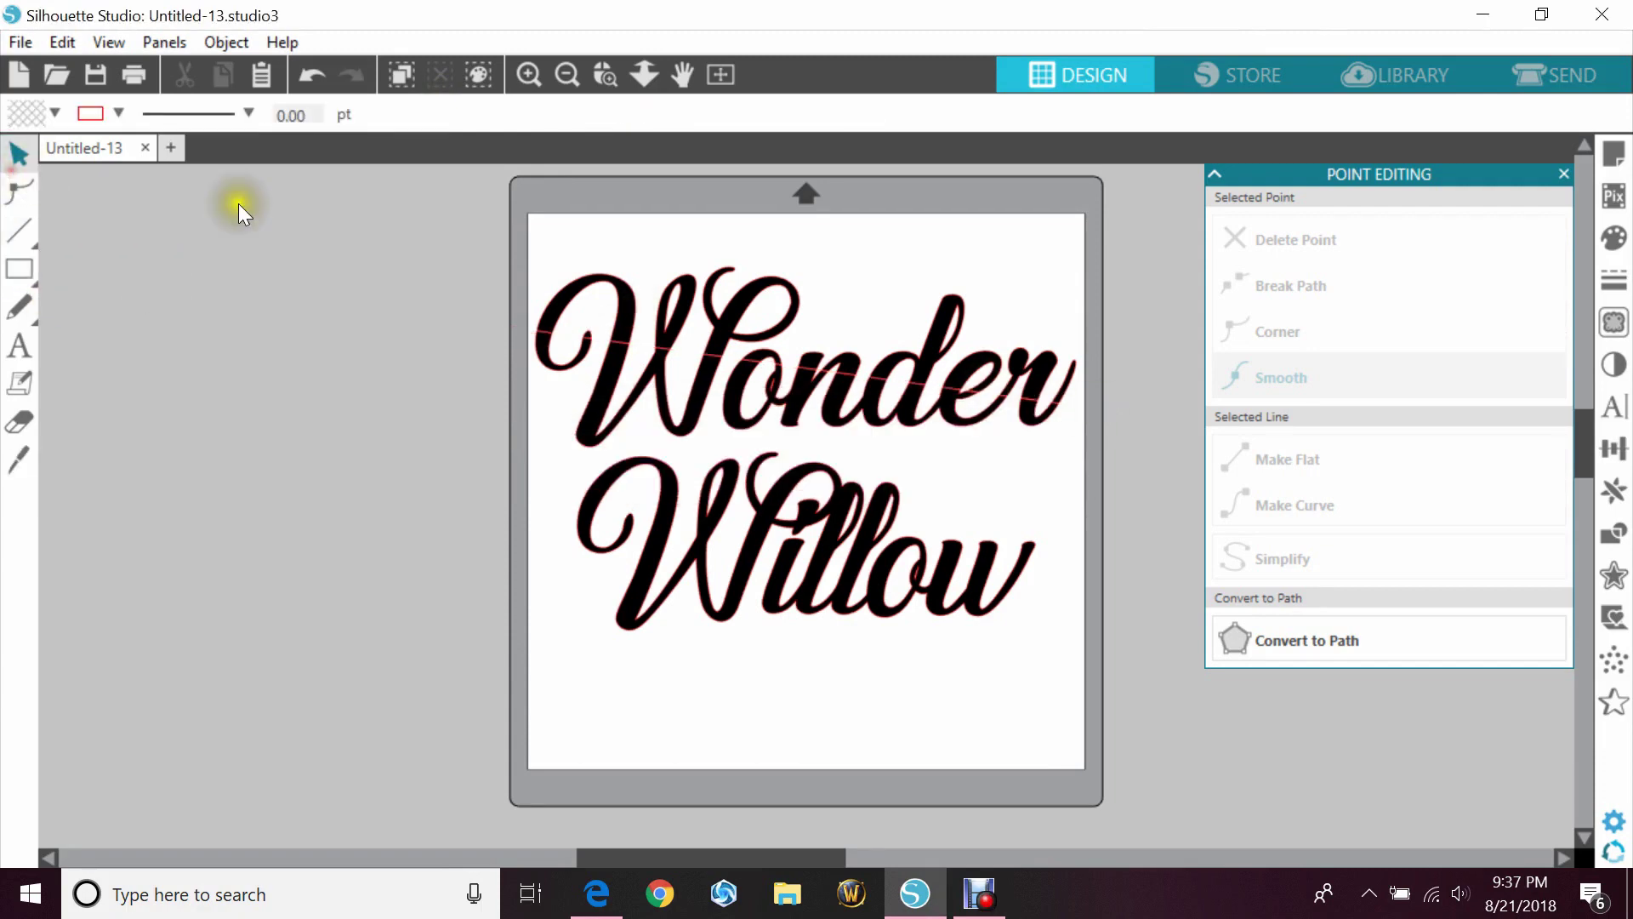
{"action": "left_click_drag", "start_coordinate": [500, 253], "coordinate": [1136, 349]}
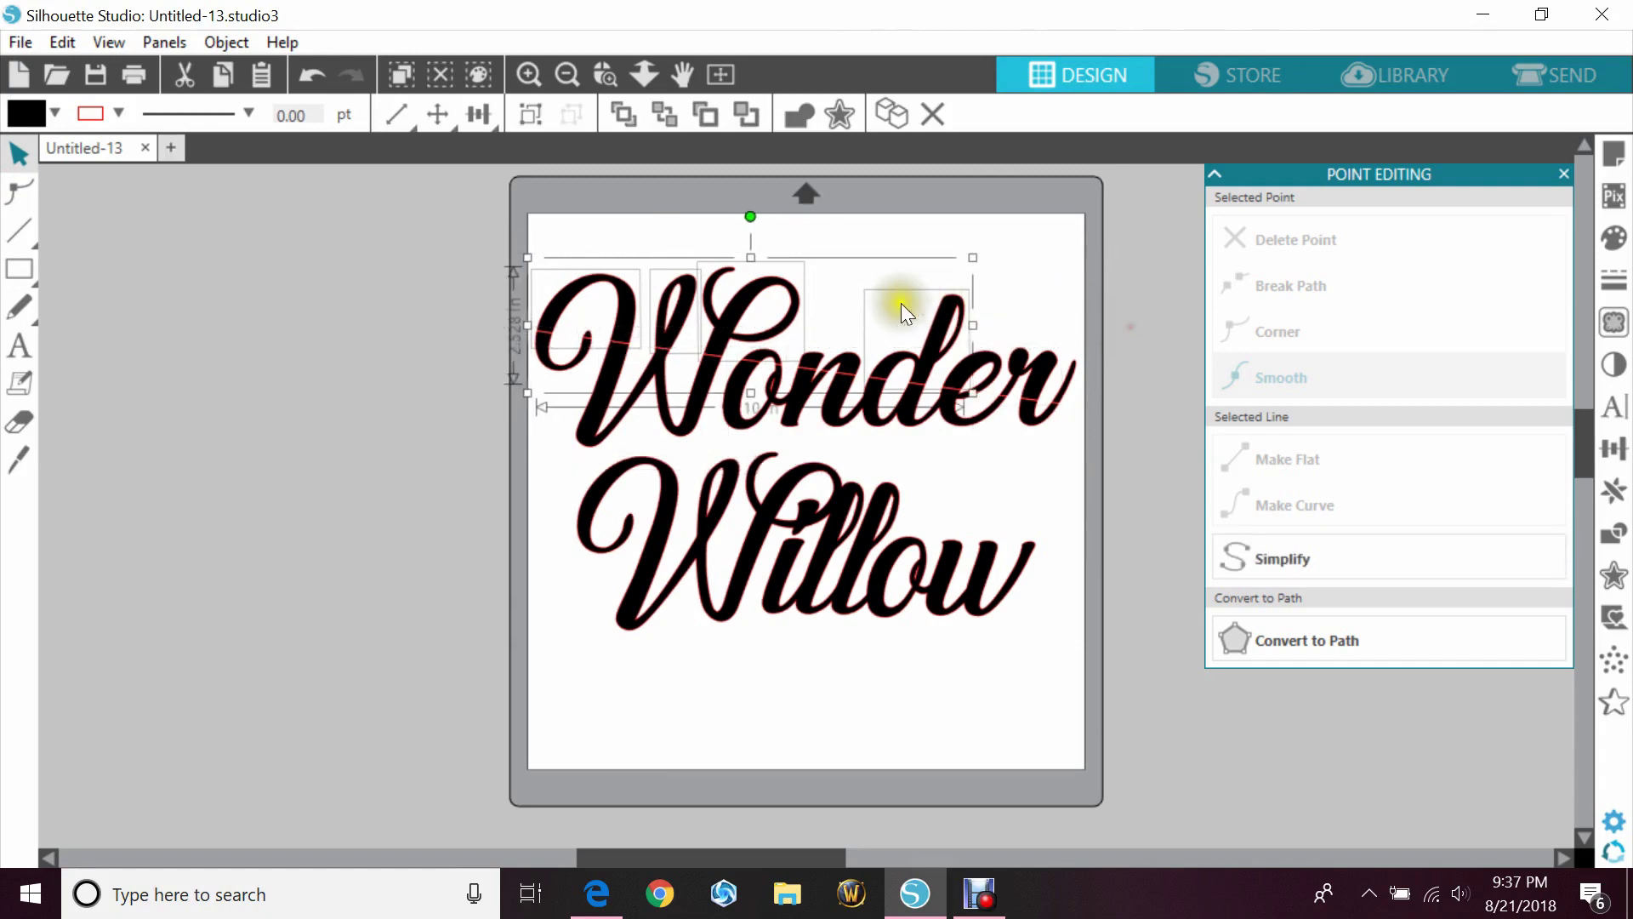
{"action": "left_click_drag", "start_coordinate": [799, 324], "coordinate": [797, 281]}
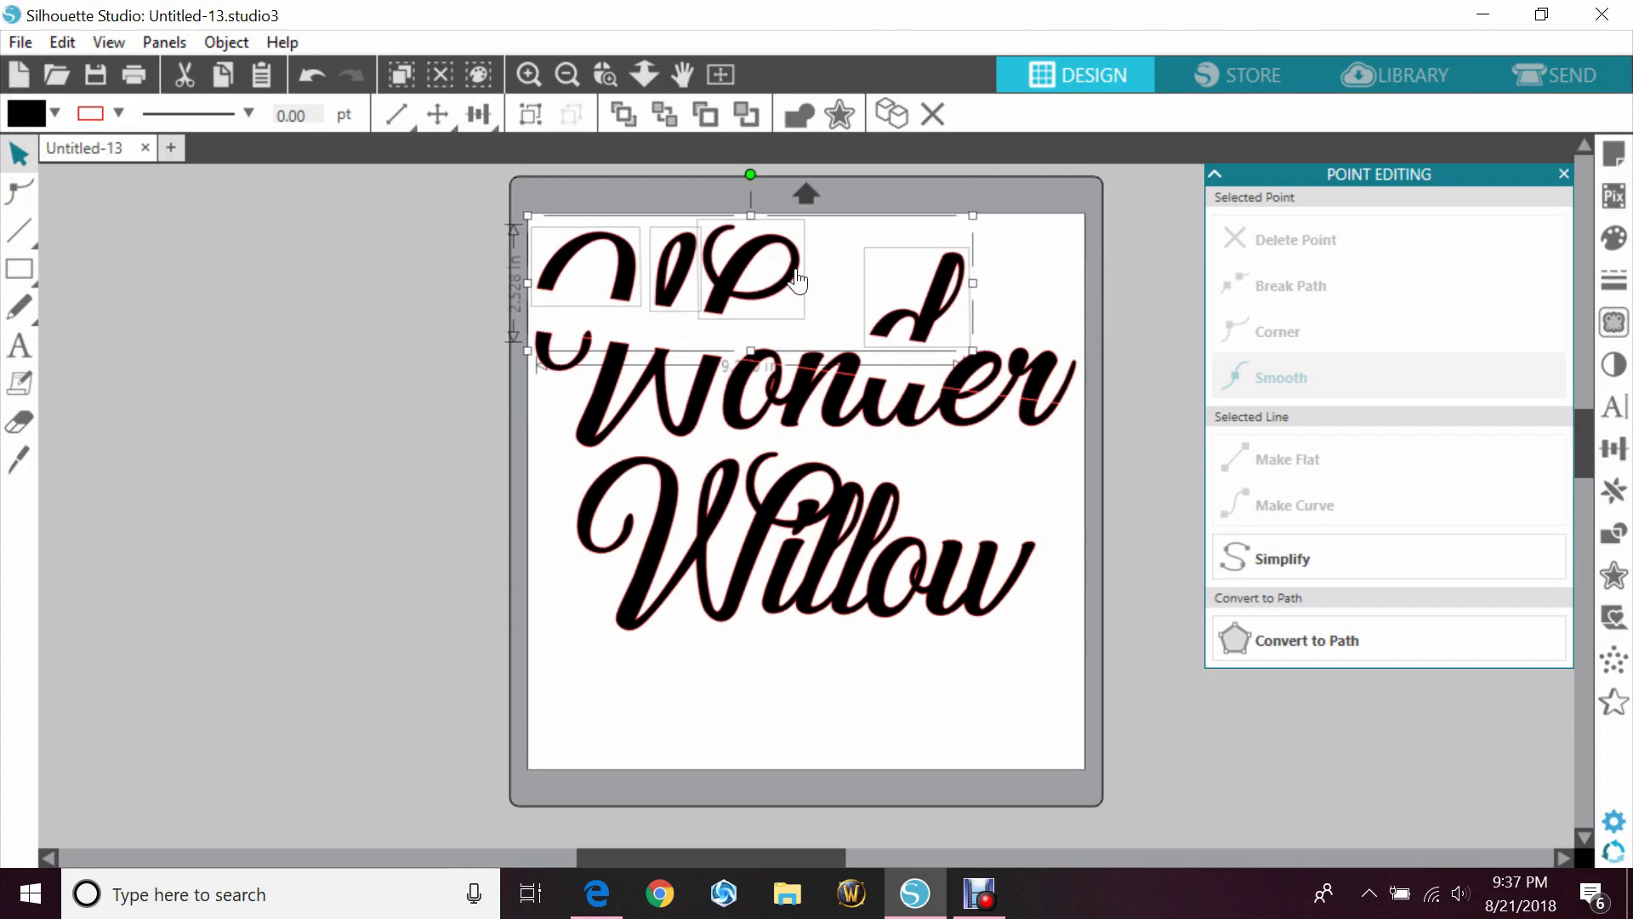
{"action": "left_click", "coordinate": [329, 85]}
{"action": "left_click", "coordinate": [329, 85]}
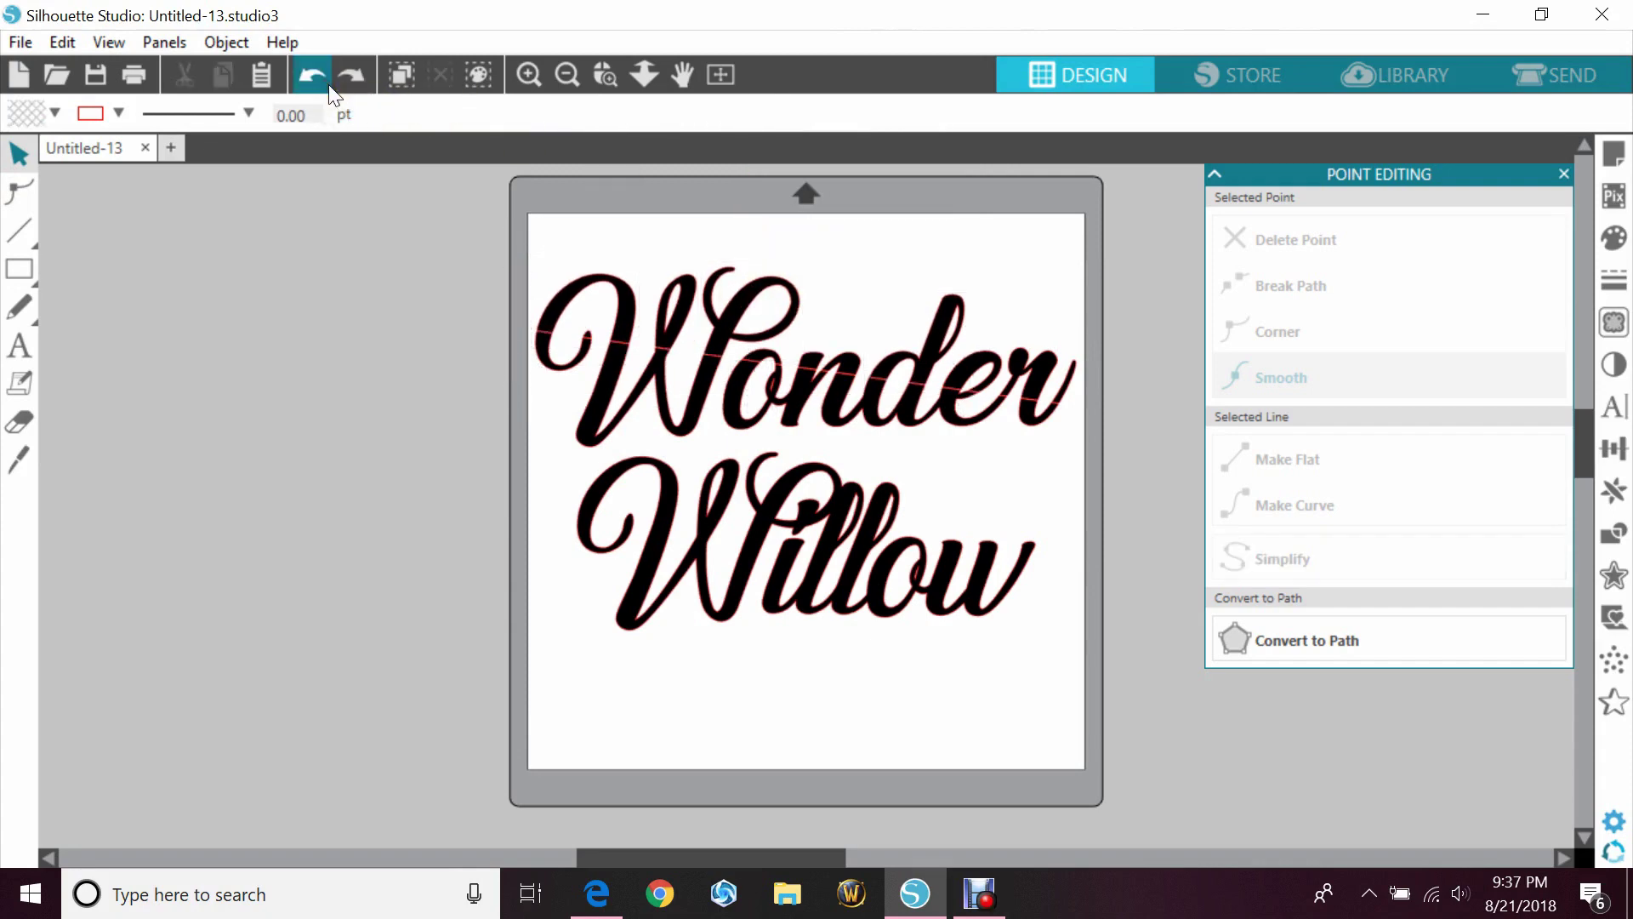
{"action": "left_click", "coordinate": [330, 88]}
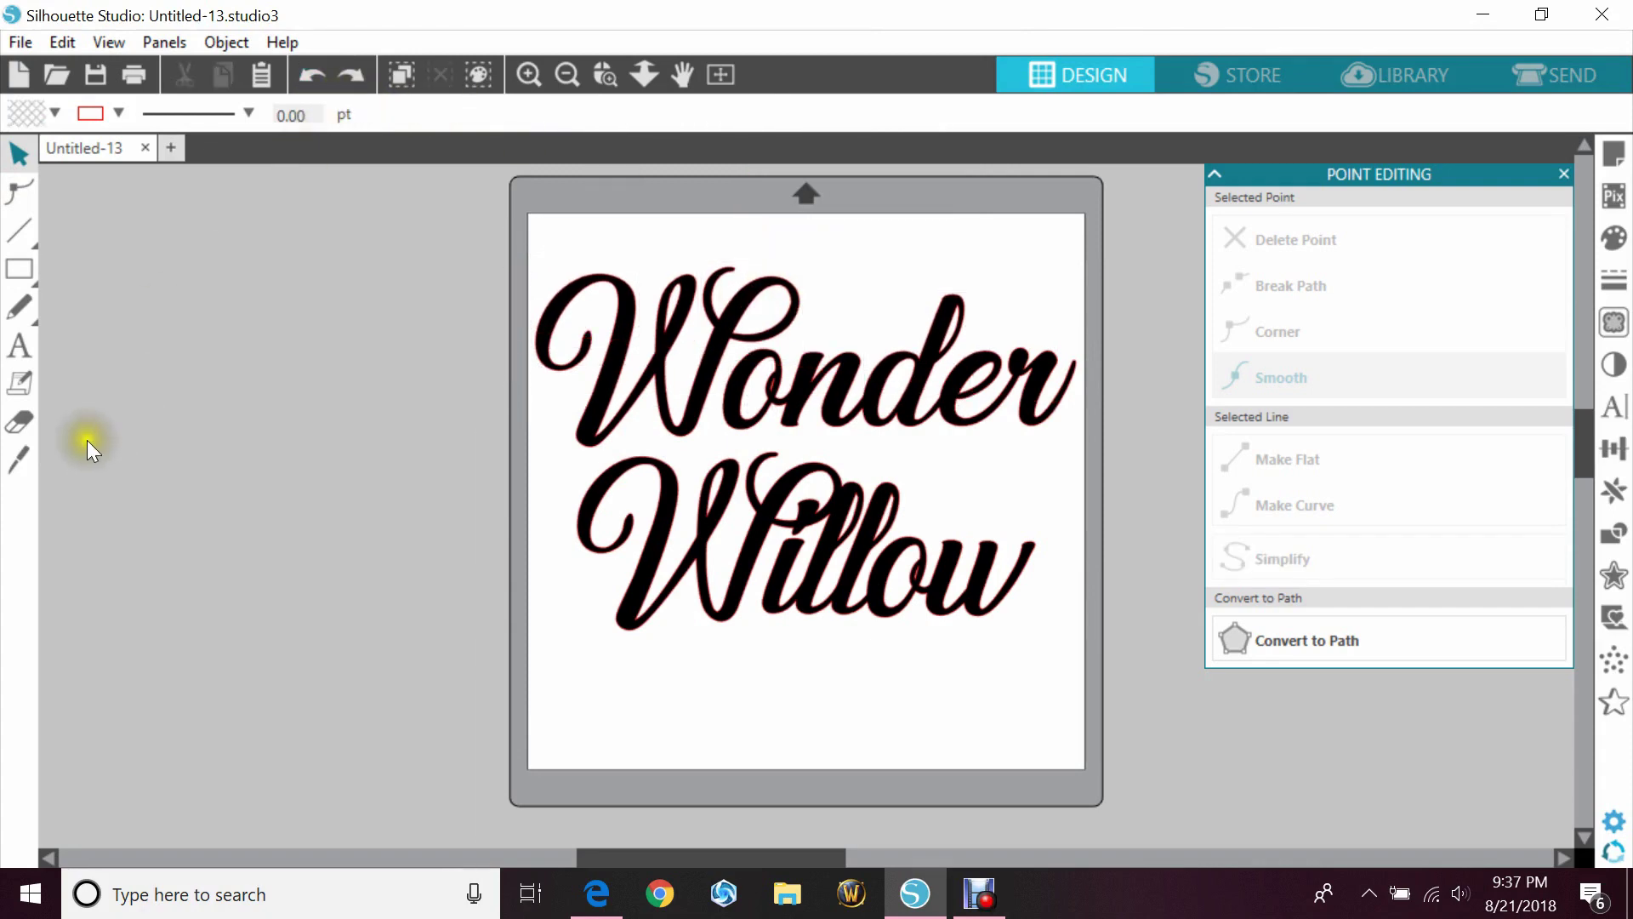
Step: With the Poly knife, cut a closed zigzag path through the middle of Wonder
{"action": "left_click", "coordinate": [33, 473]}
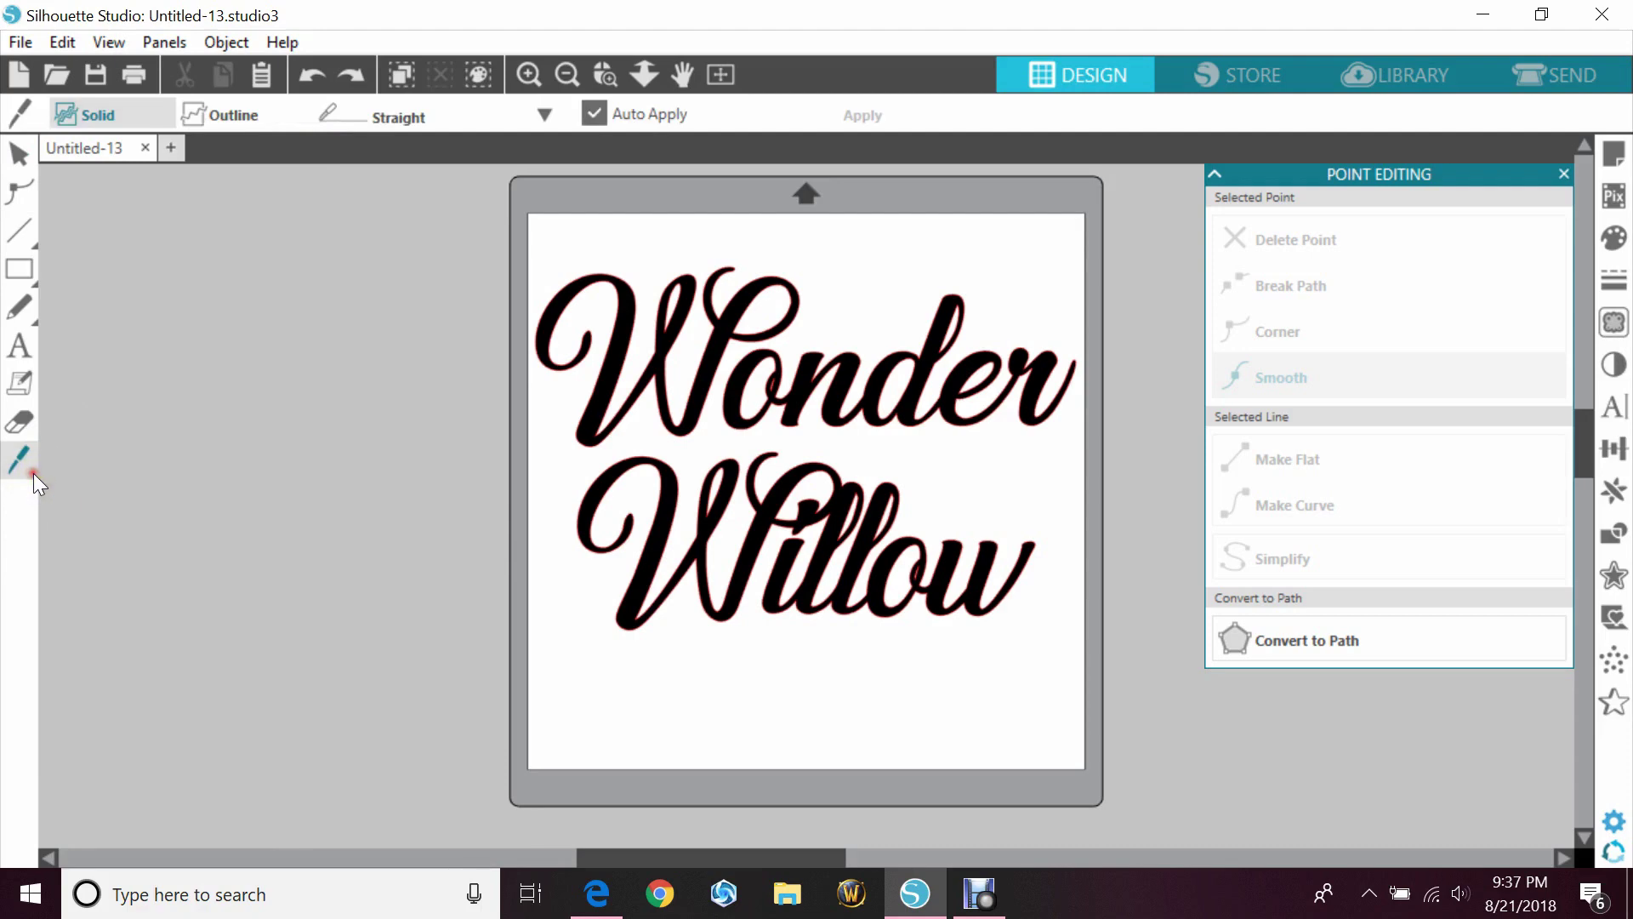
{"action": "left_click", "coordinate": [417, 119]}
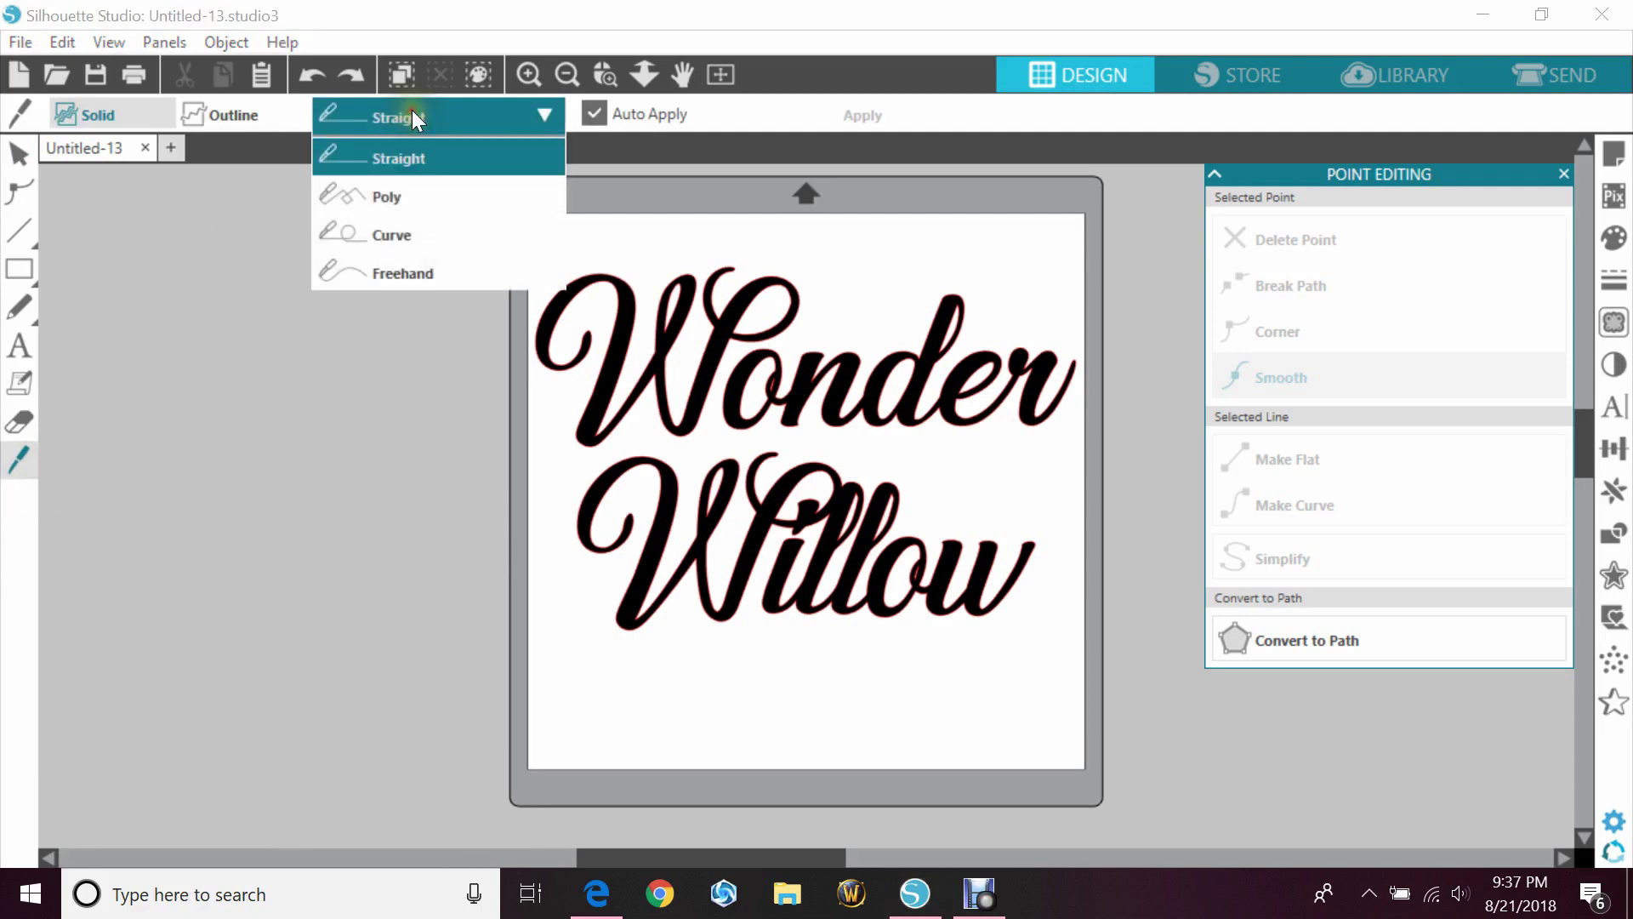
{"action": "left_click", "coordinate": [417, 190]}
{"action": "left_click", "coordinate": [507, 314]}
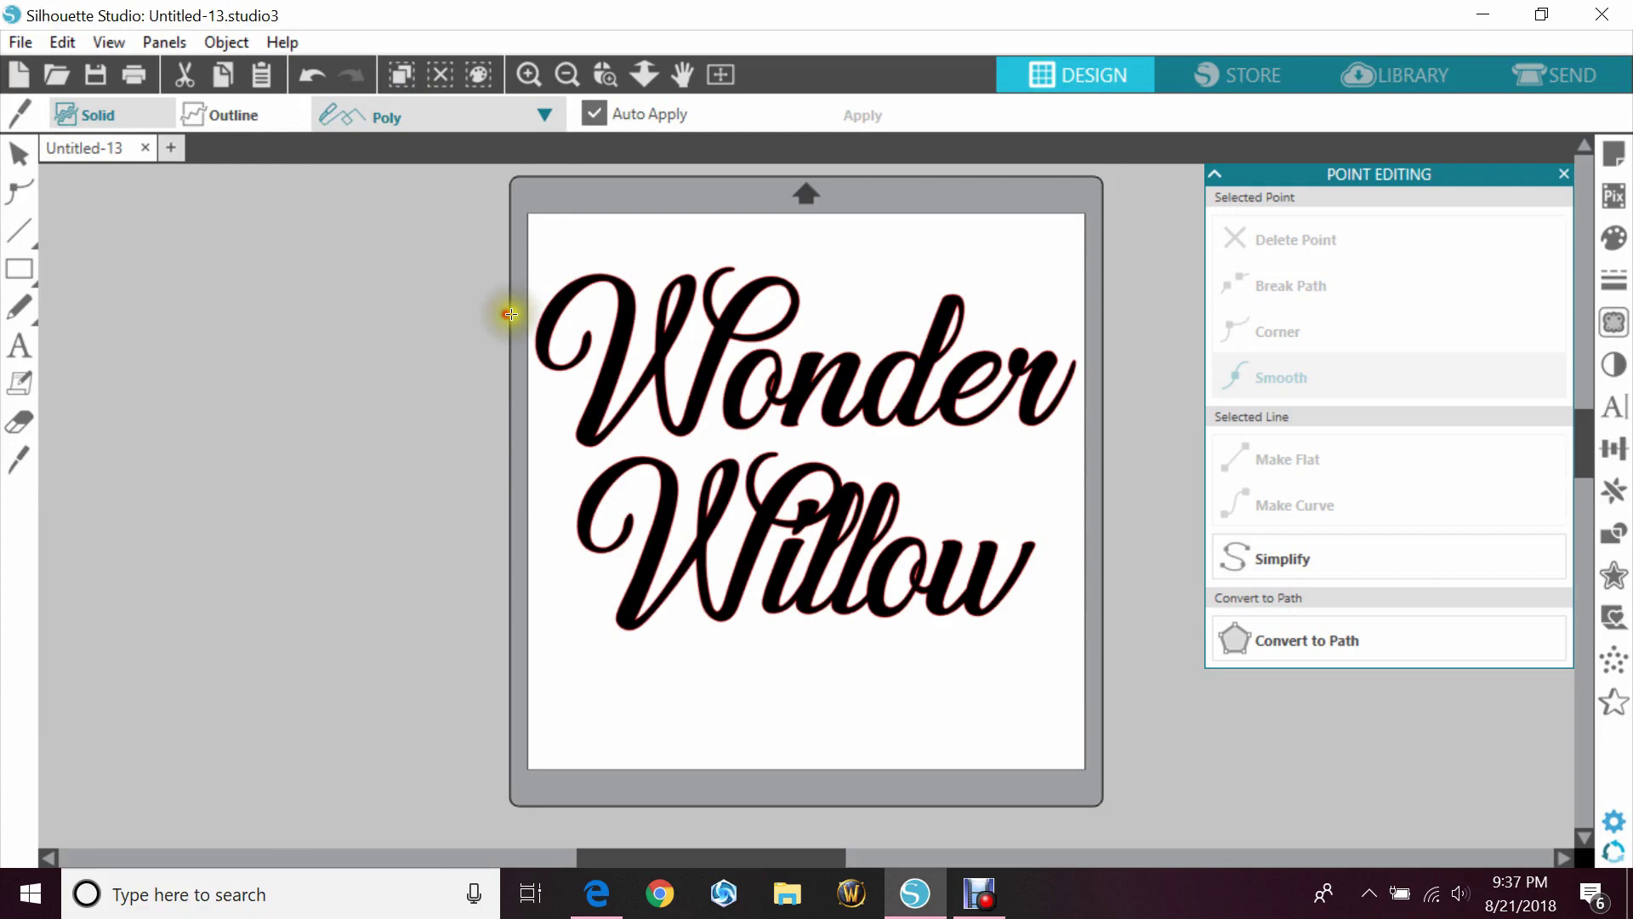
{"action": "left_click", "coordinate": [639, 315]}
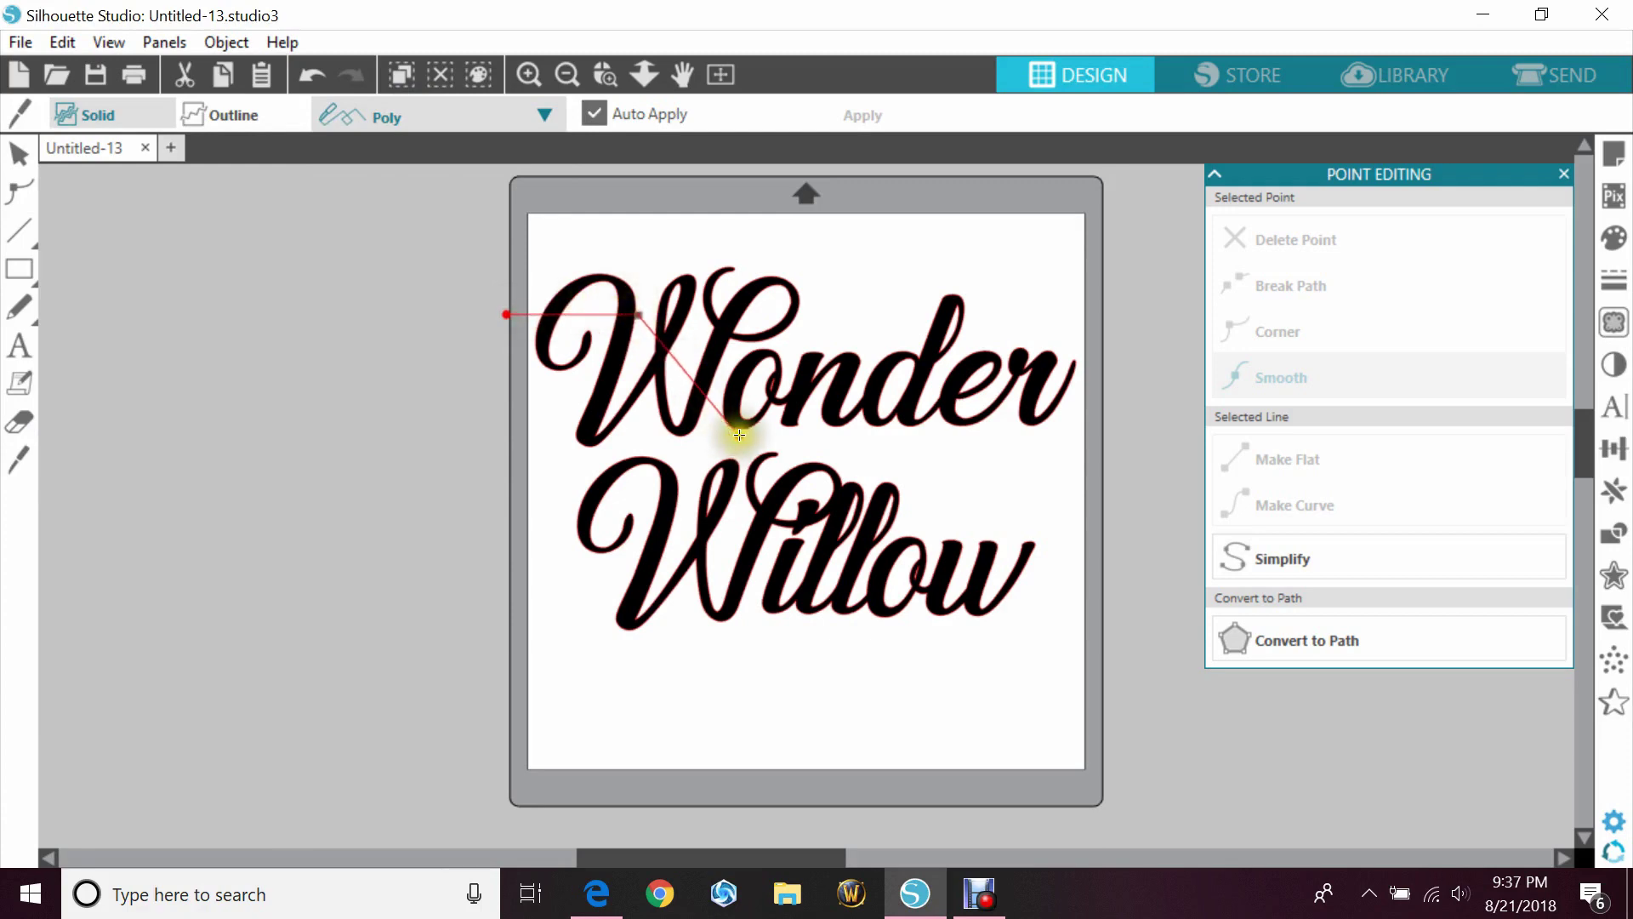
{"action": "left_click", "coordinate": [770, 416]}
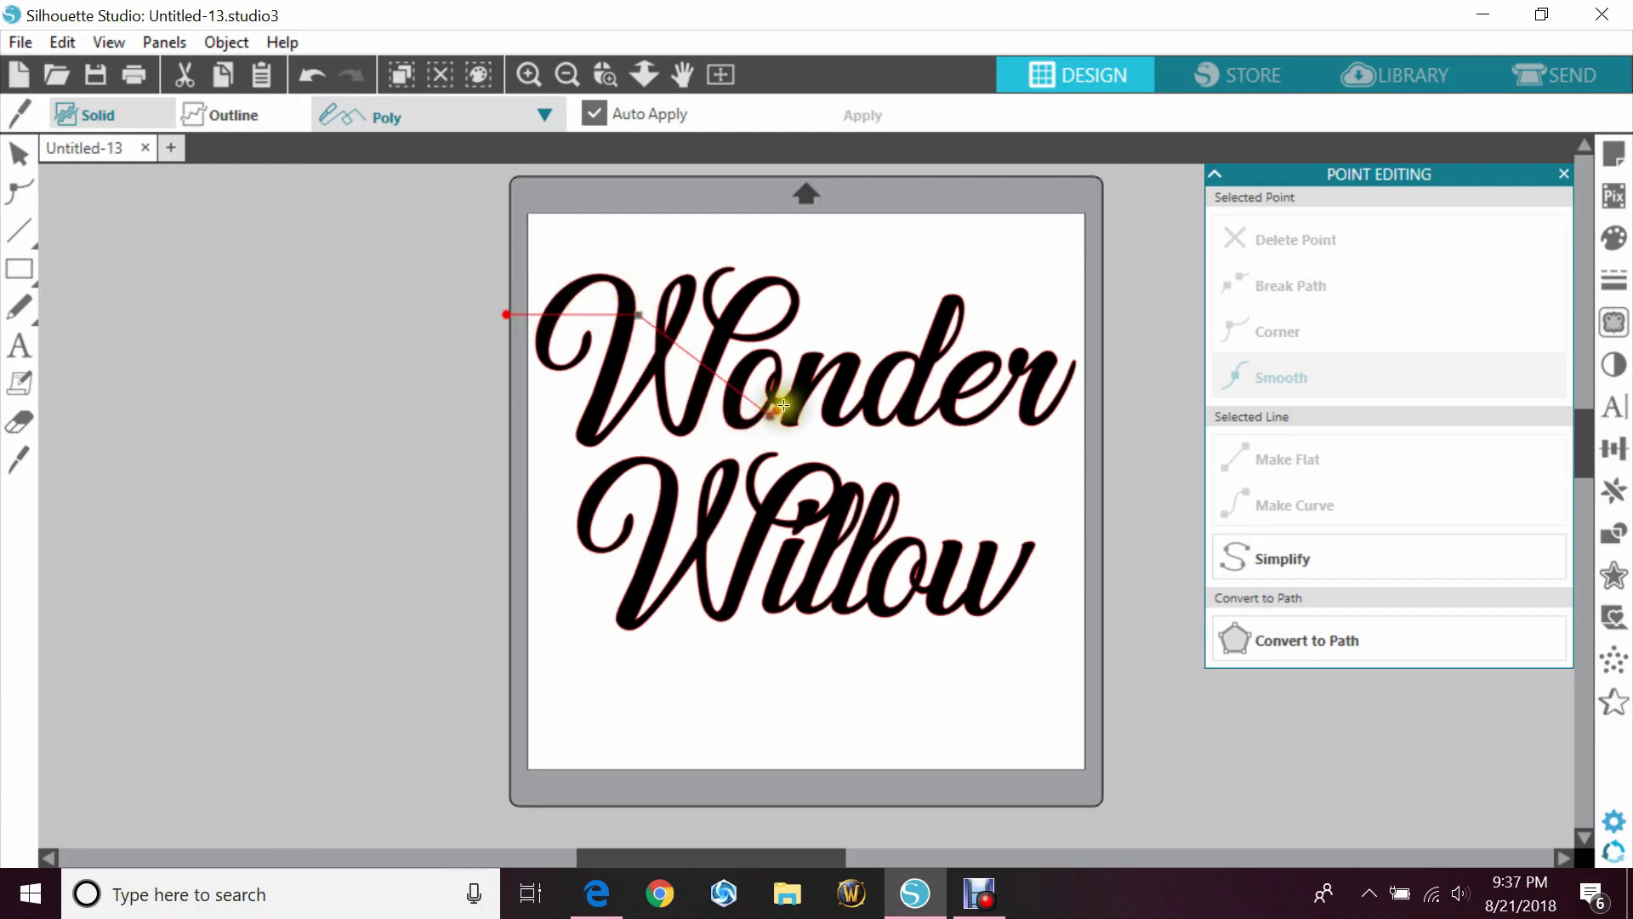
{"action": "left_click", "coordinate": [851, 361]}
{"action": "left_click", "coordinate": [940, 437]}
{"action": "left_click", "coordinate": [985, 341]}
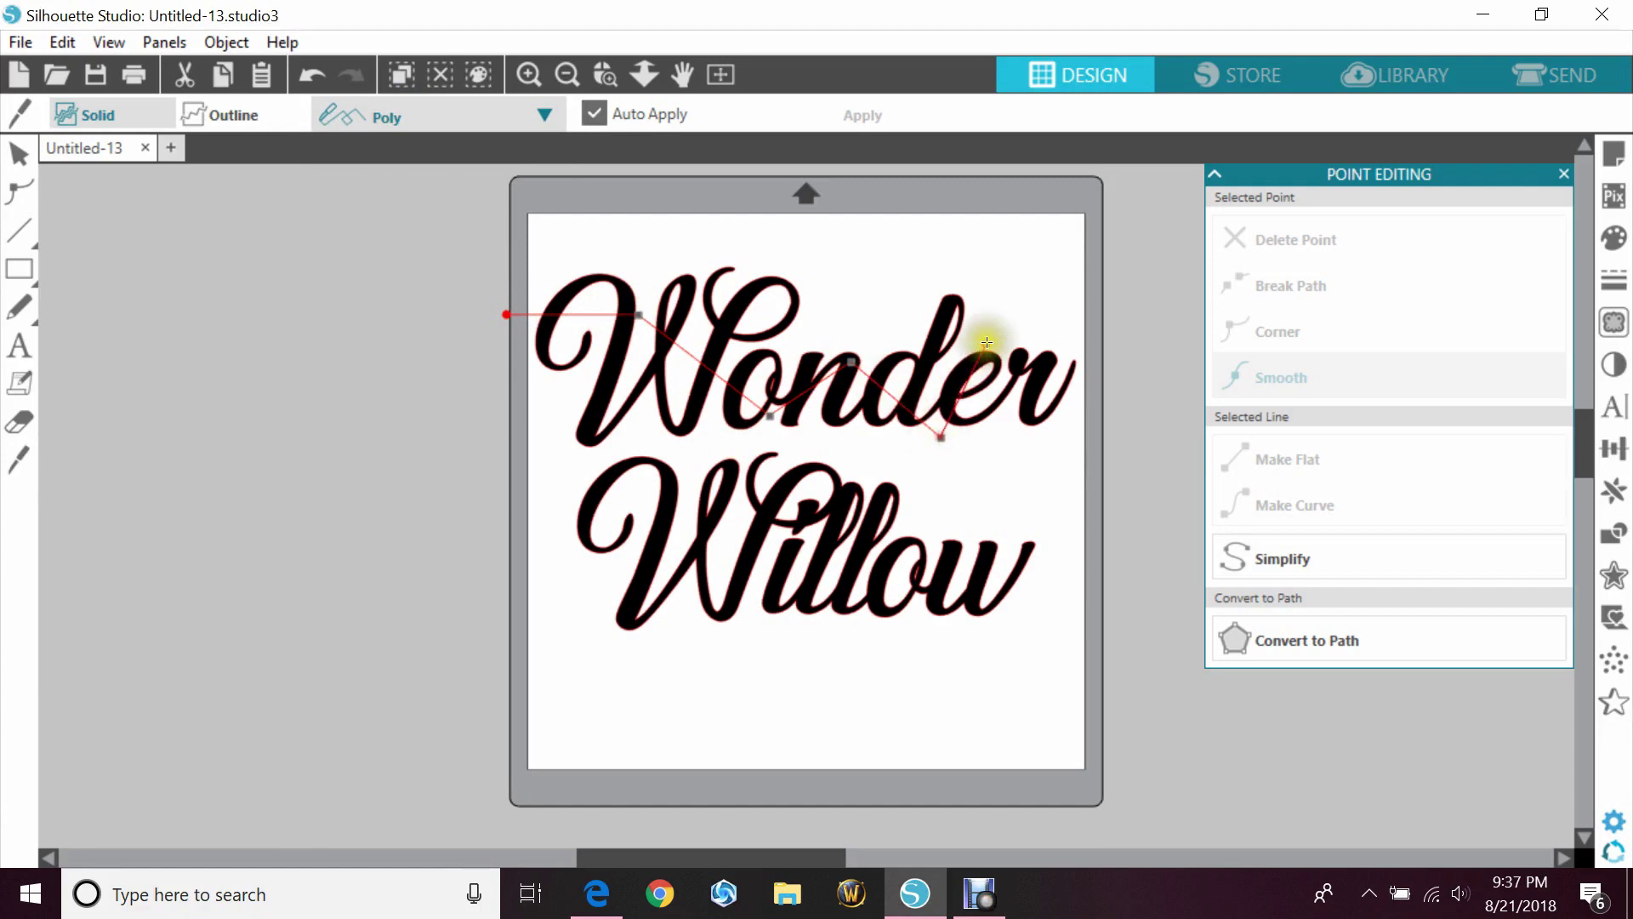
{"action": "left_click", "coordinate": [1081, 406]}
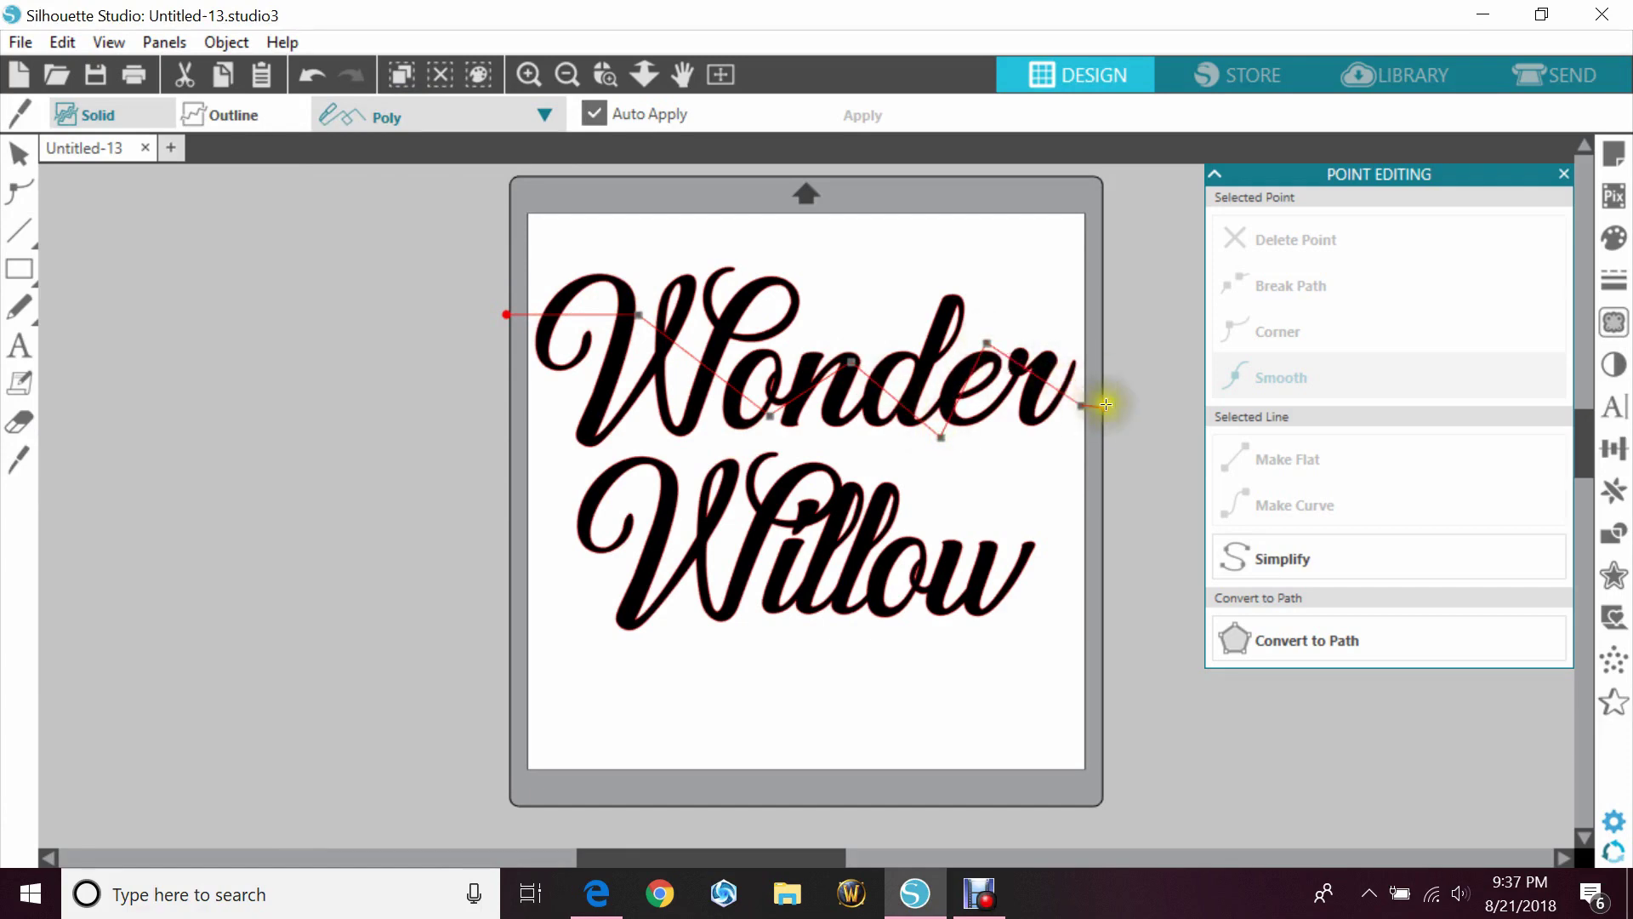
{"action": "left_click", "coordinate": [618, 245]}
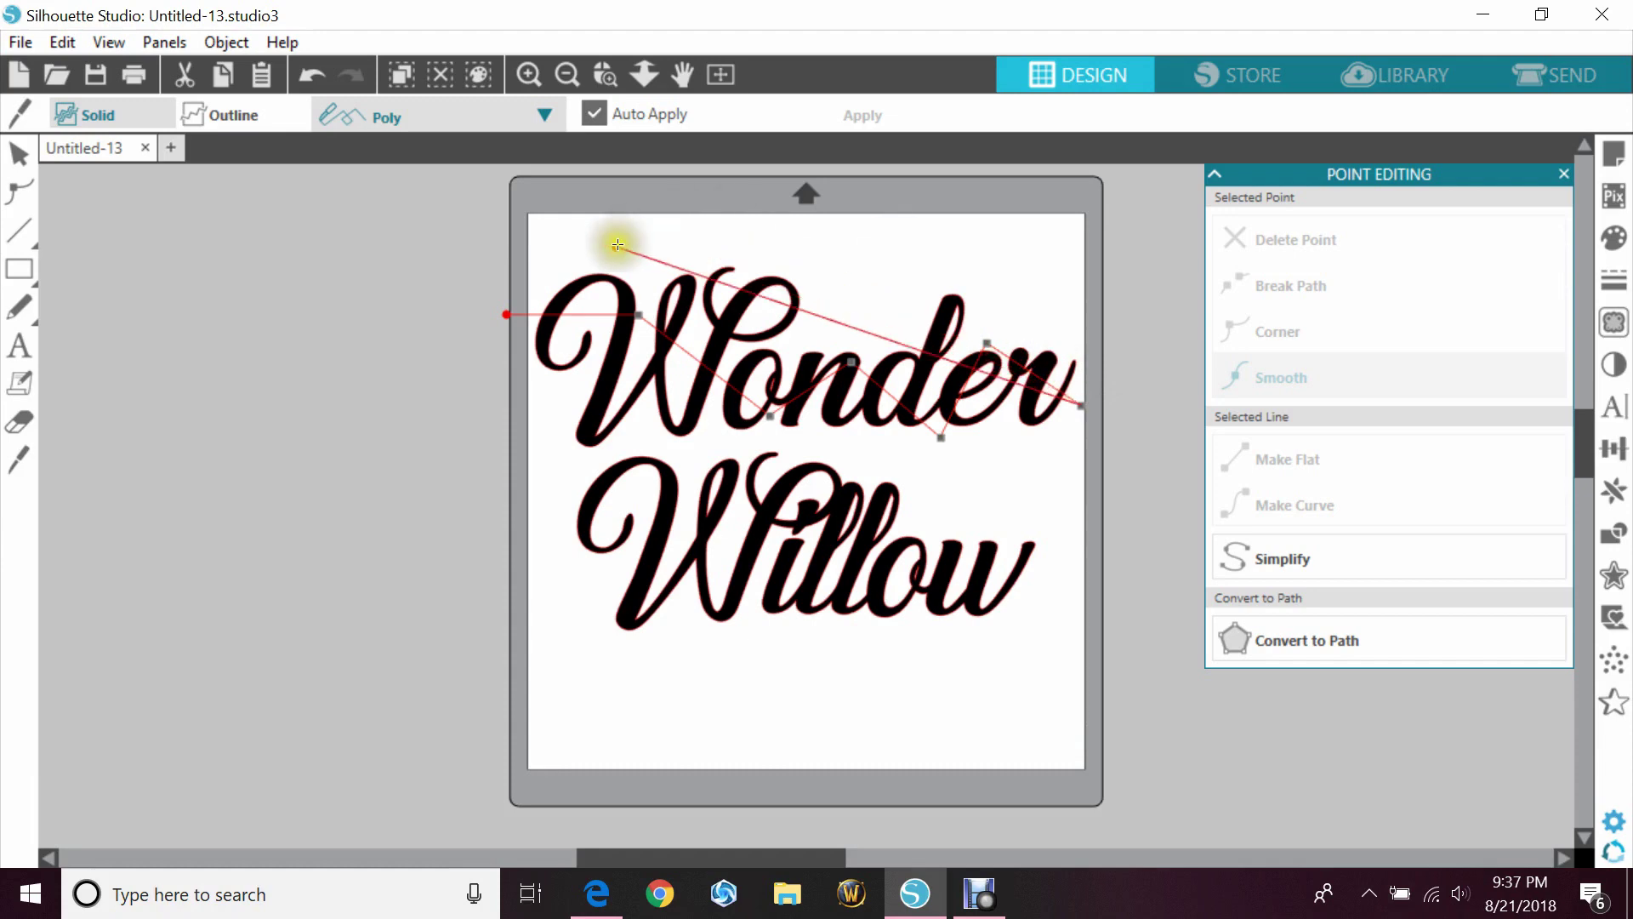
{"action": "left_click", "coordinate": [511, 314]}
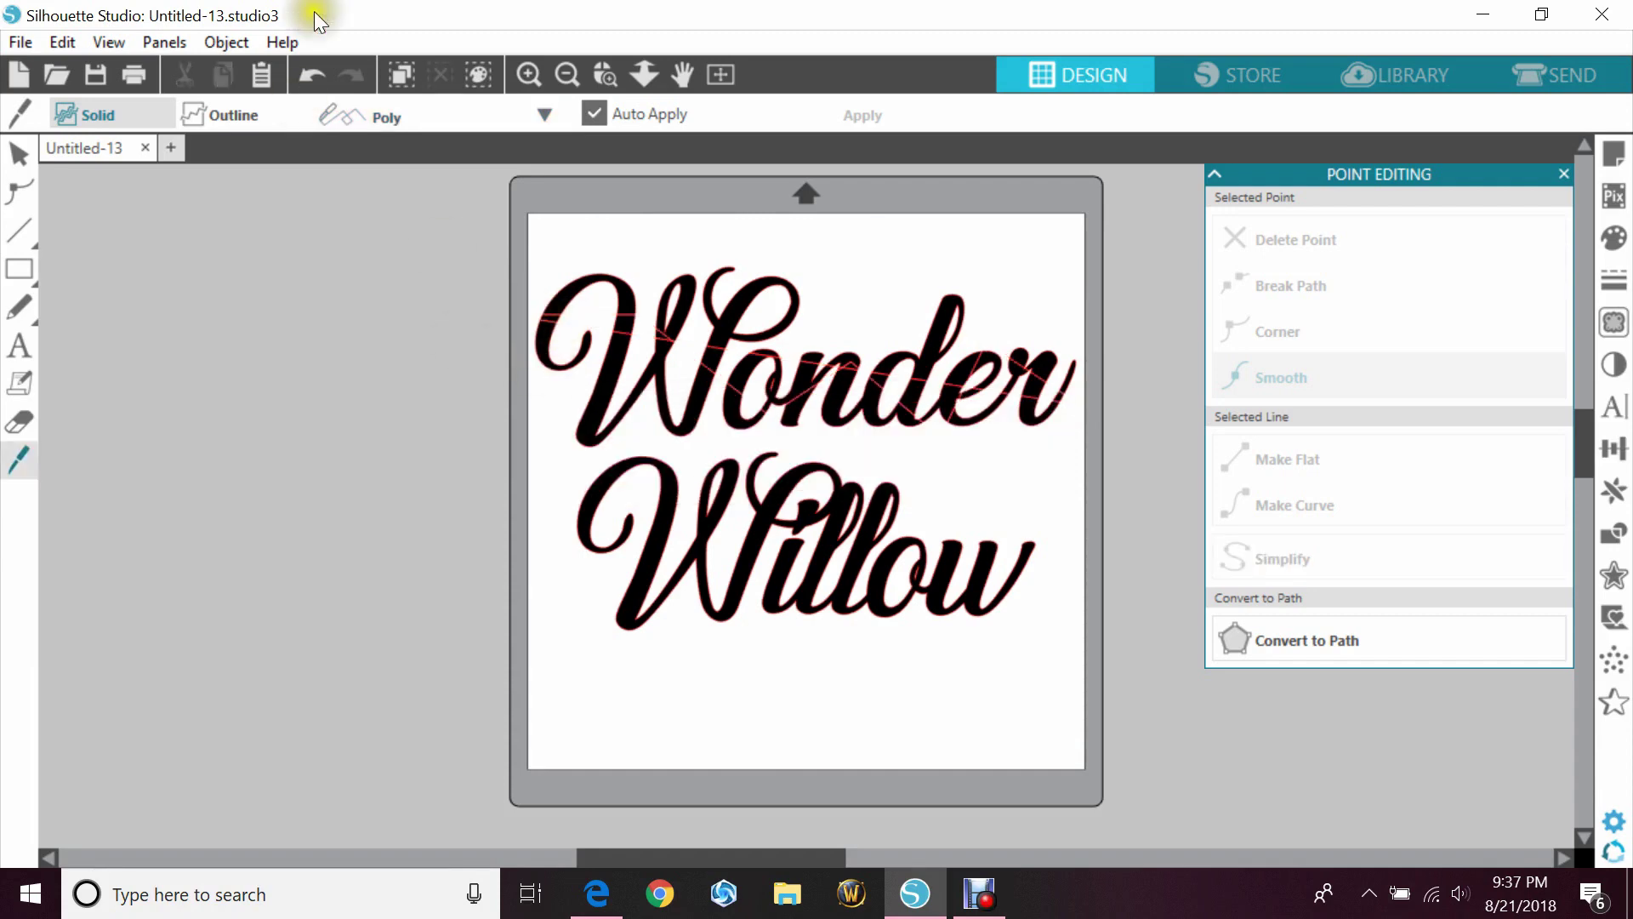
Step: Zoom in on Wonder to inspect the cuts and close the Point Editing panel
{"action": "left_click", "coordinate": [604, 74]}
{"action": "left_click_drag", "start_coordinate": [483, 290], "coordinate": [1097, 463]}
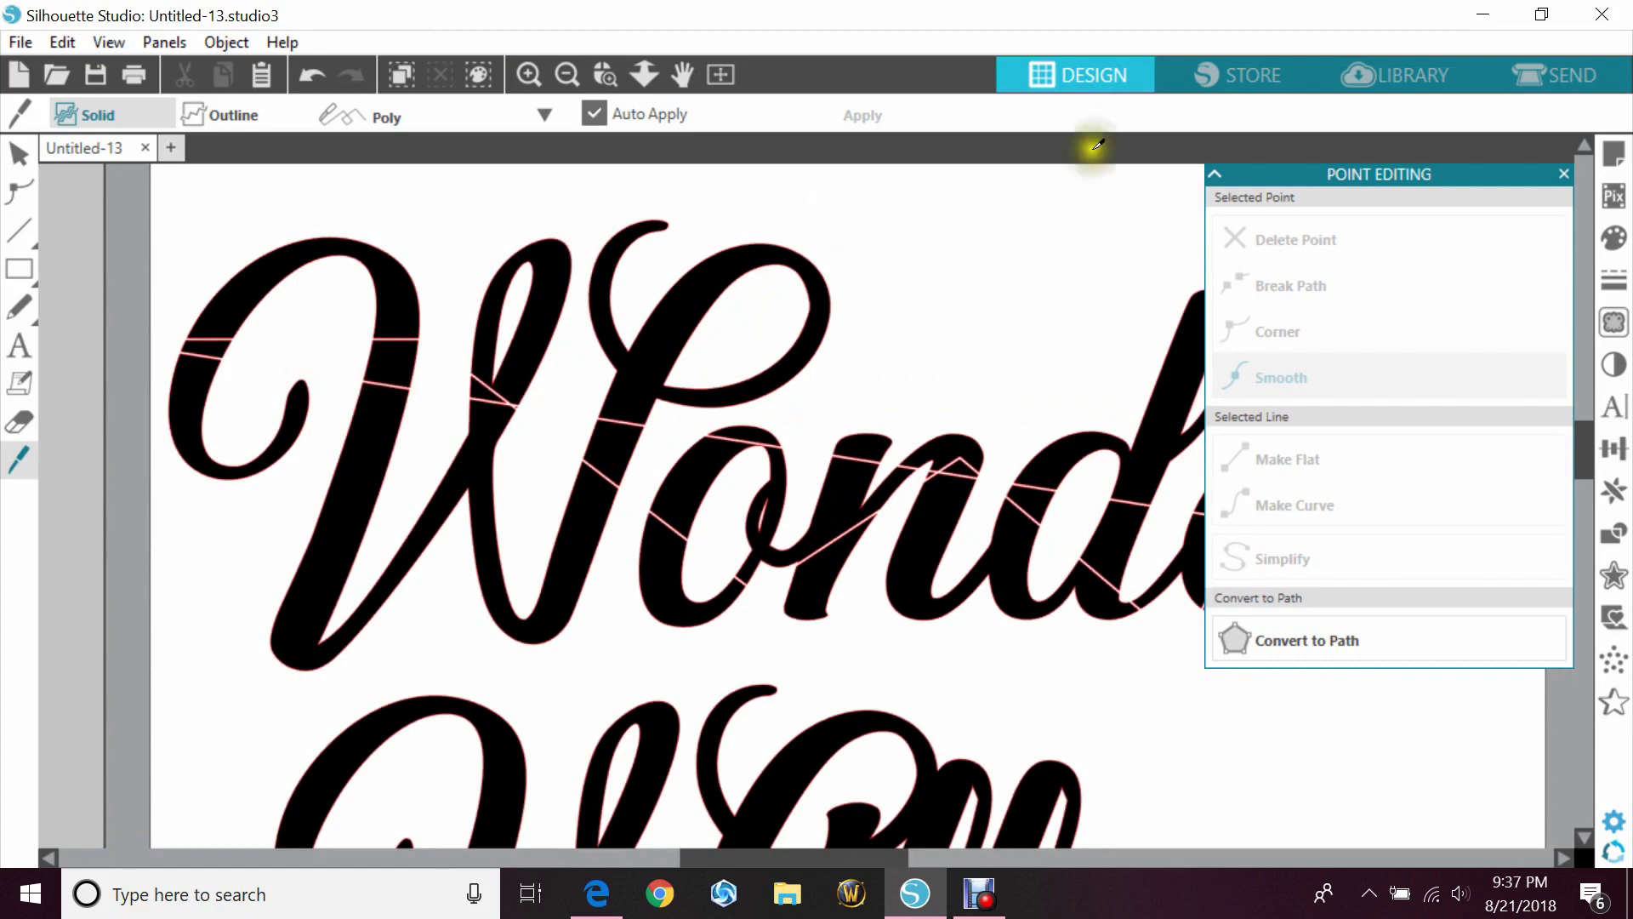
{"action": "left_click", "coordinate": [1563, 173]}
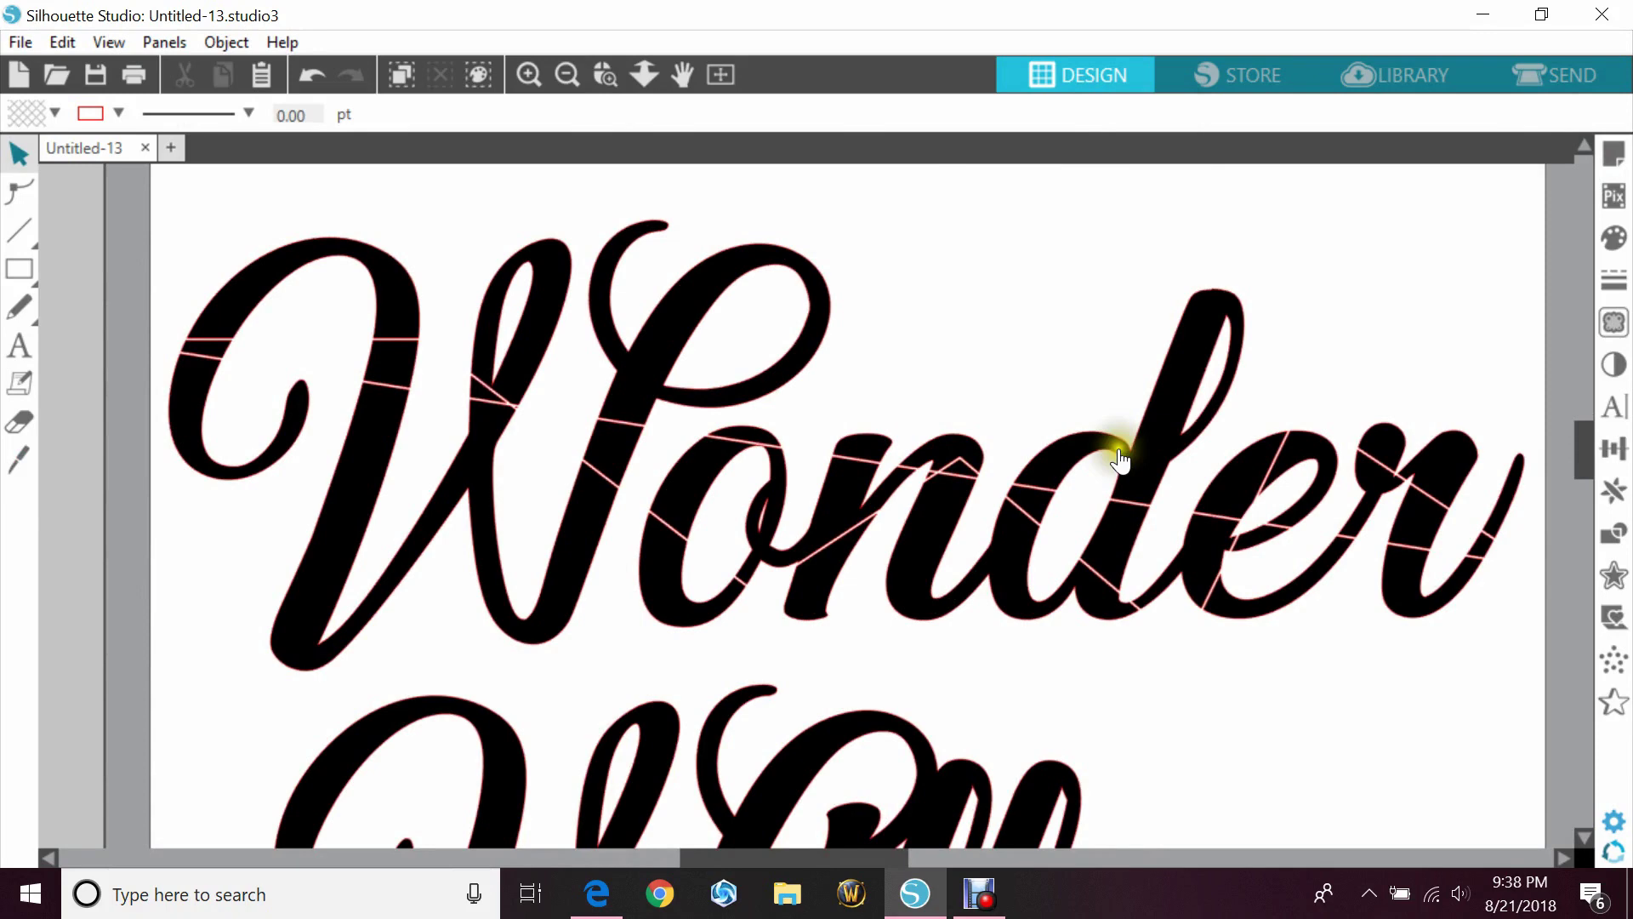
{"action": "left_click", "coordinate": [301, 88]}
{"action": "left_click", "coordinate": [301, 89]}
{"action": "left_click", "coordinate": [301, 89]}
{"action": "left_click", "coordinate": [301, 88]}
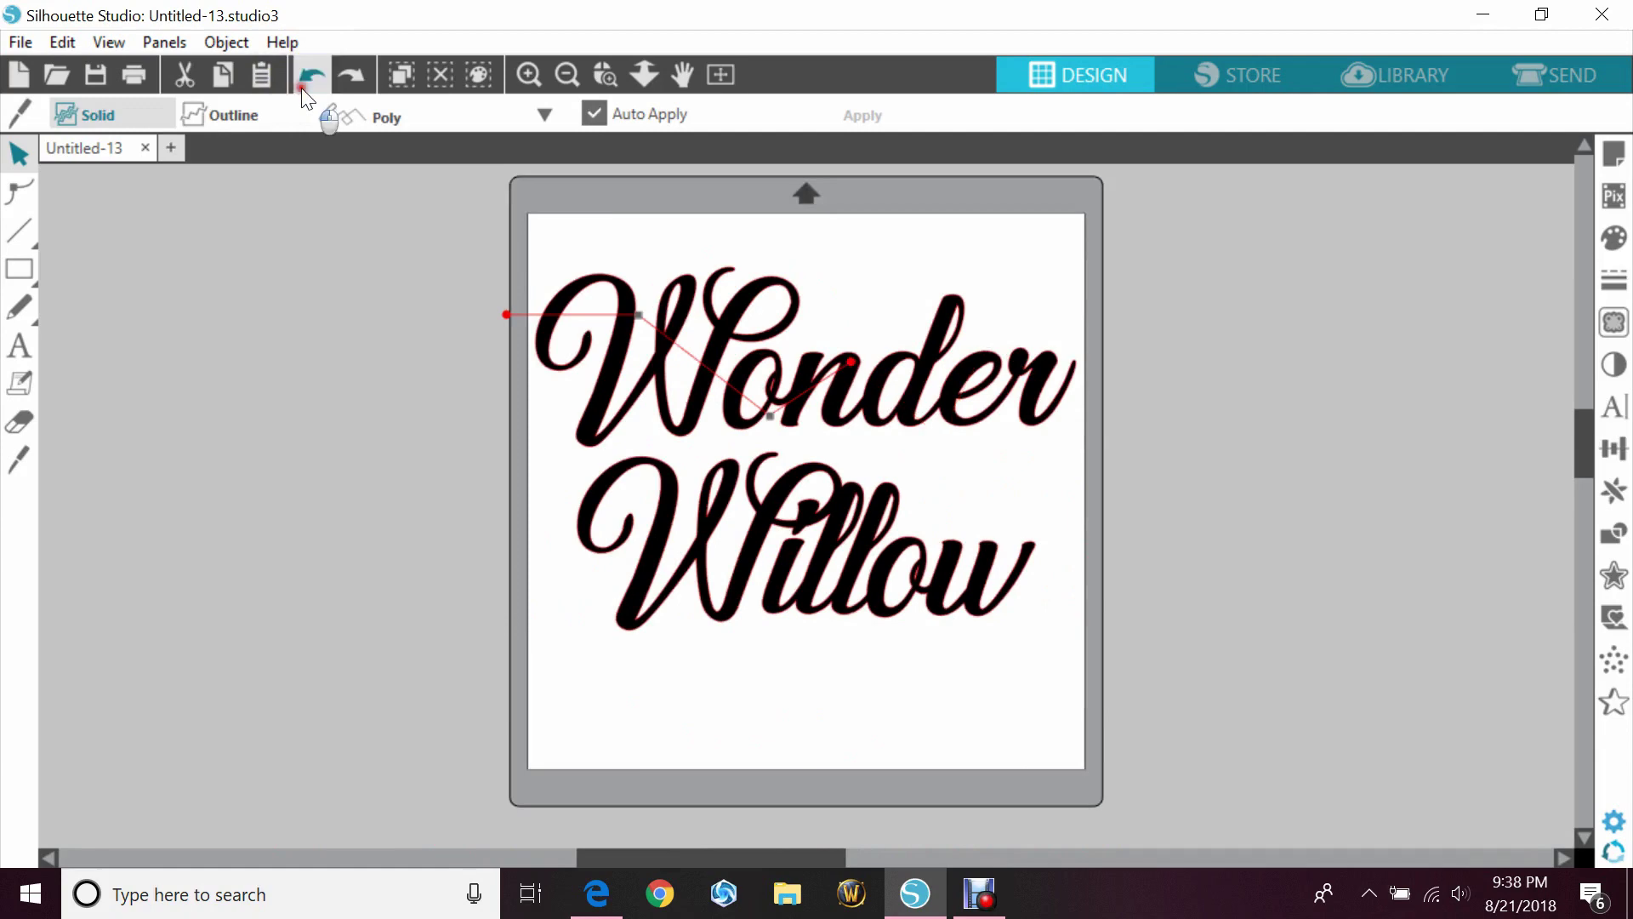
{"action": "left_click", "coordinate": [301, 89]}
{"action": "left_click", "coordinate": [301, 88]}
{"action": "left_click", "coordinate": [302, 89]}
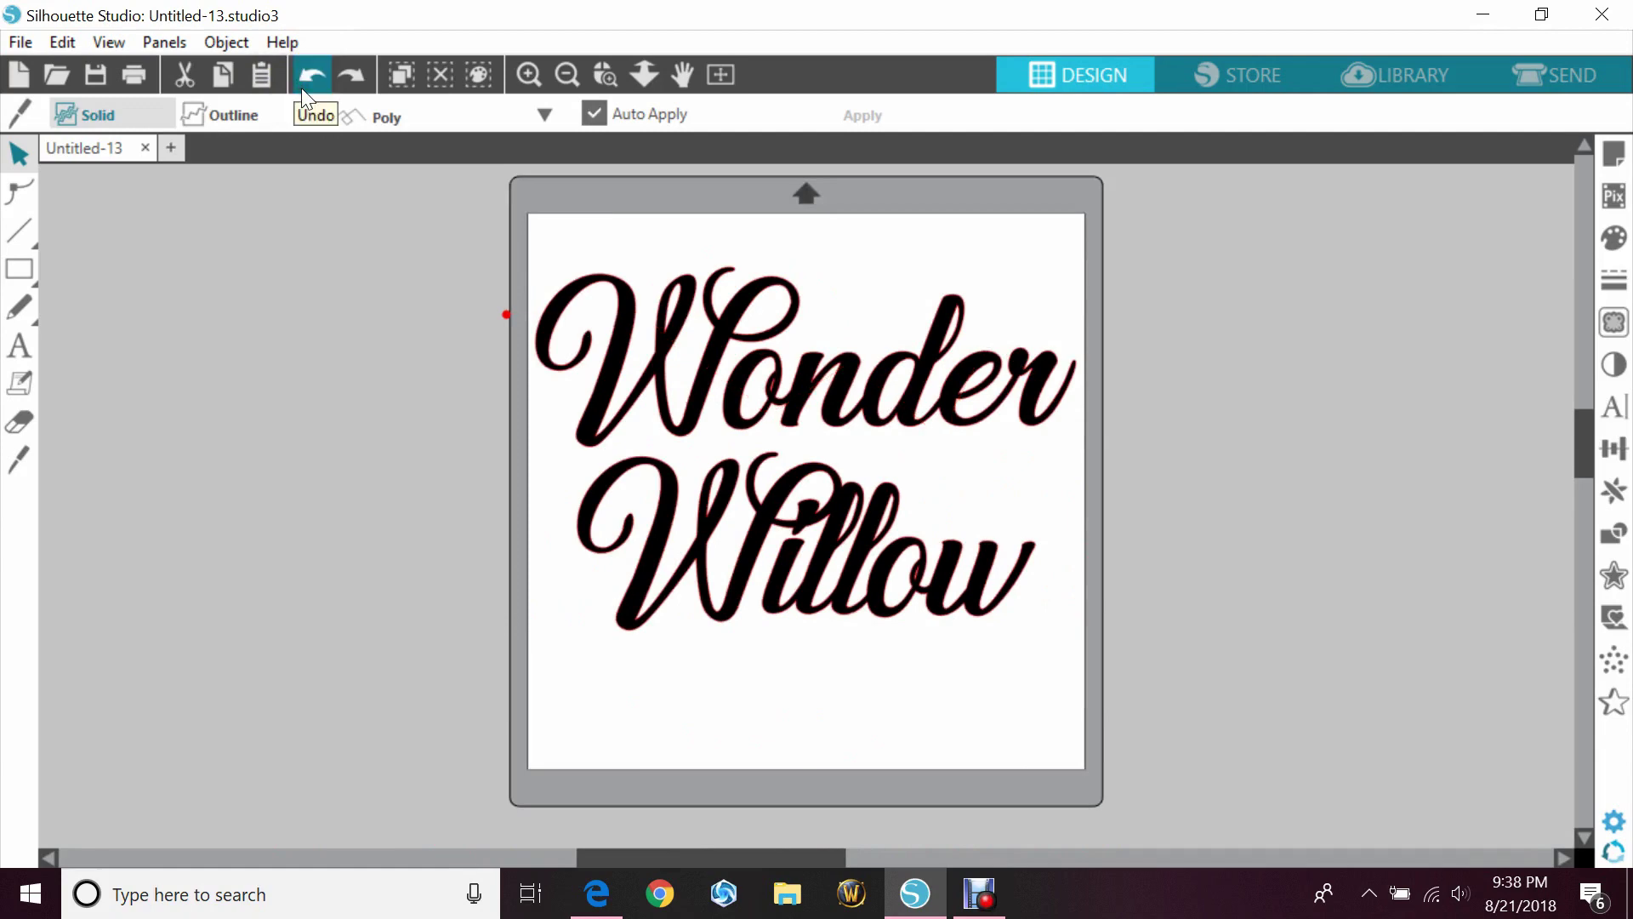
{"action": "left_click", "coordinate": [301, 88]}
{"action": "left_click", "coordinate": [15, 453]}
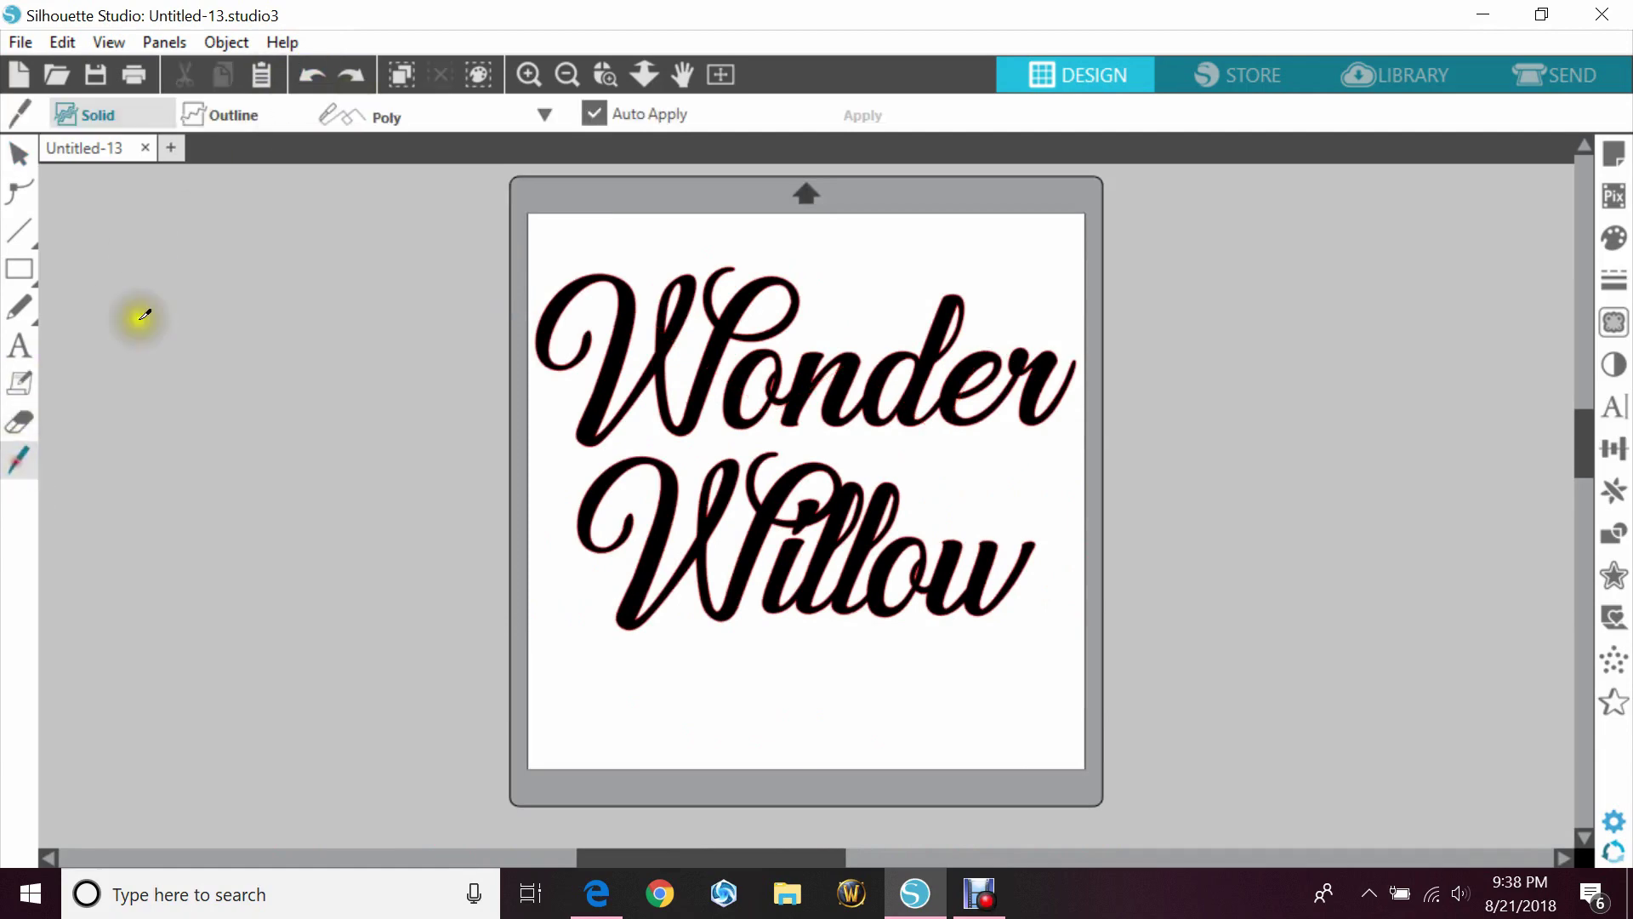
{"action": "left_click", "coordinate": [351, 116]}
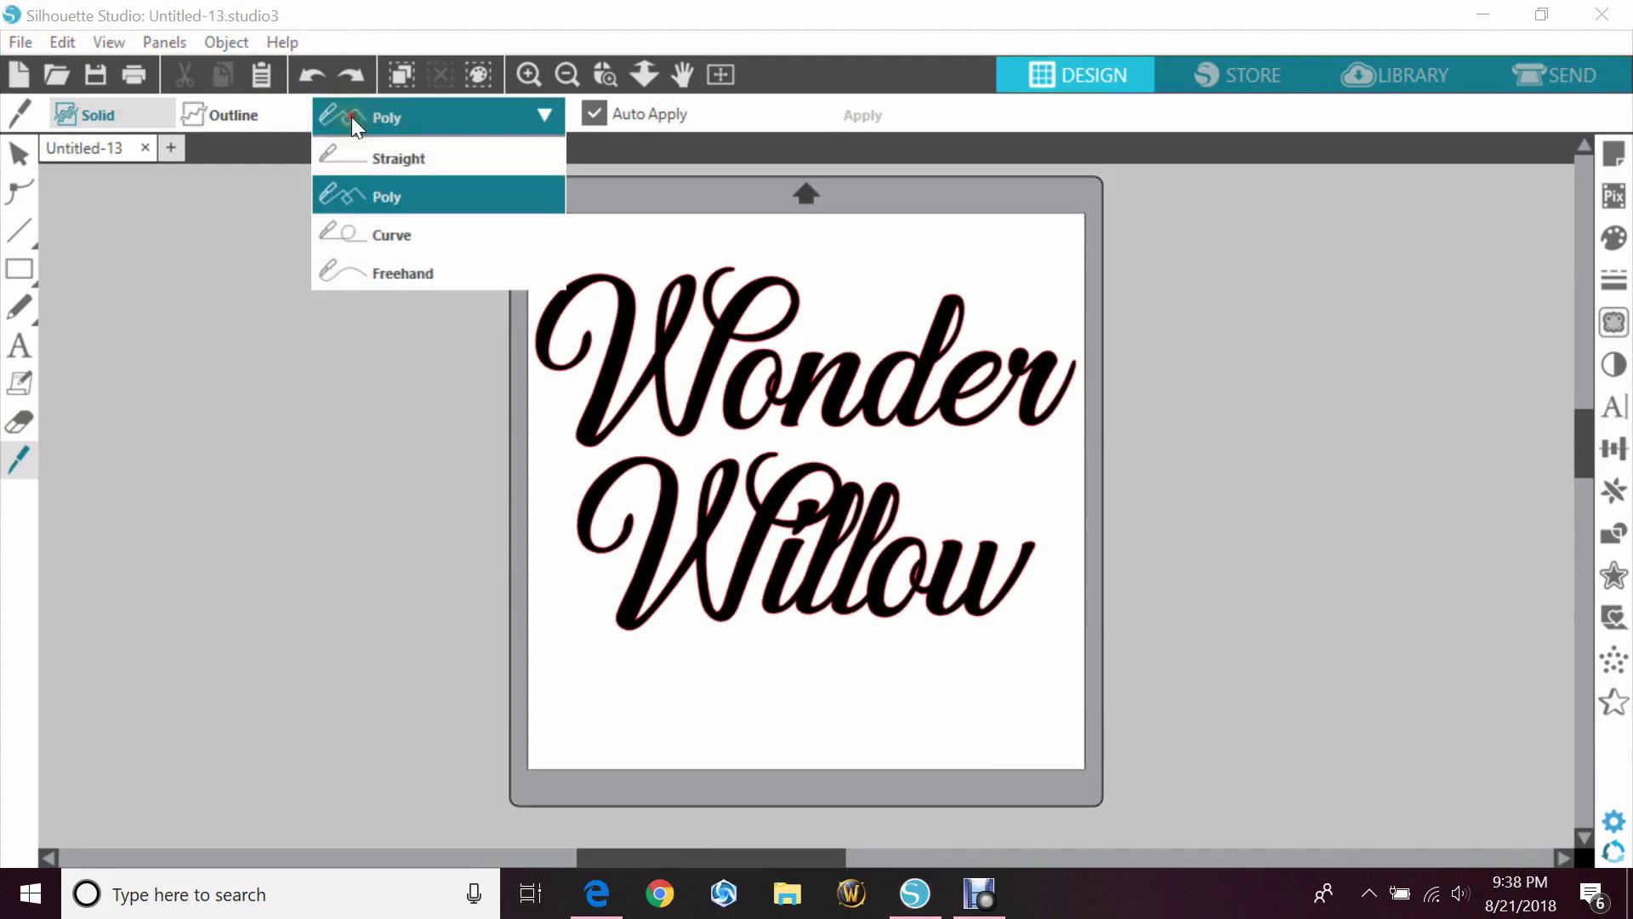
{"action": "left_click", "coordinate": [391, 235]}
{"action": "left_click", "coordinate": [516, 323]}
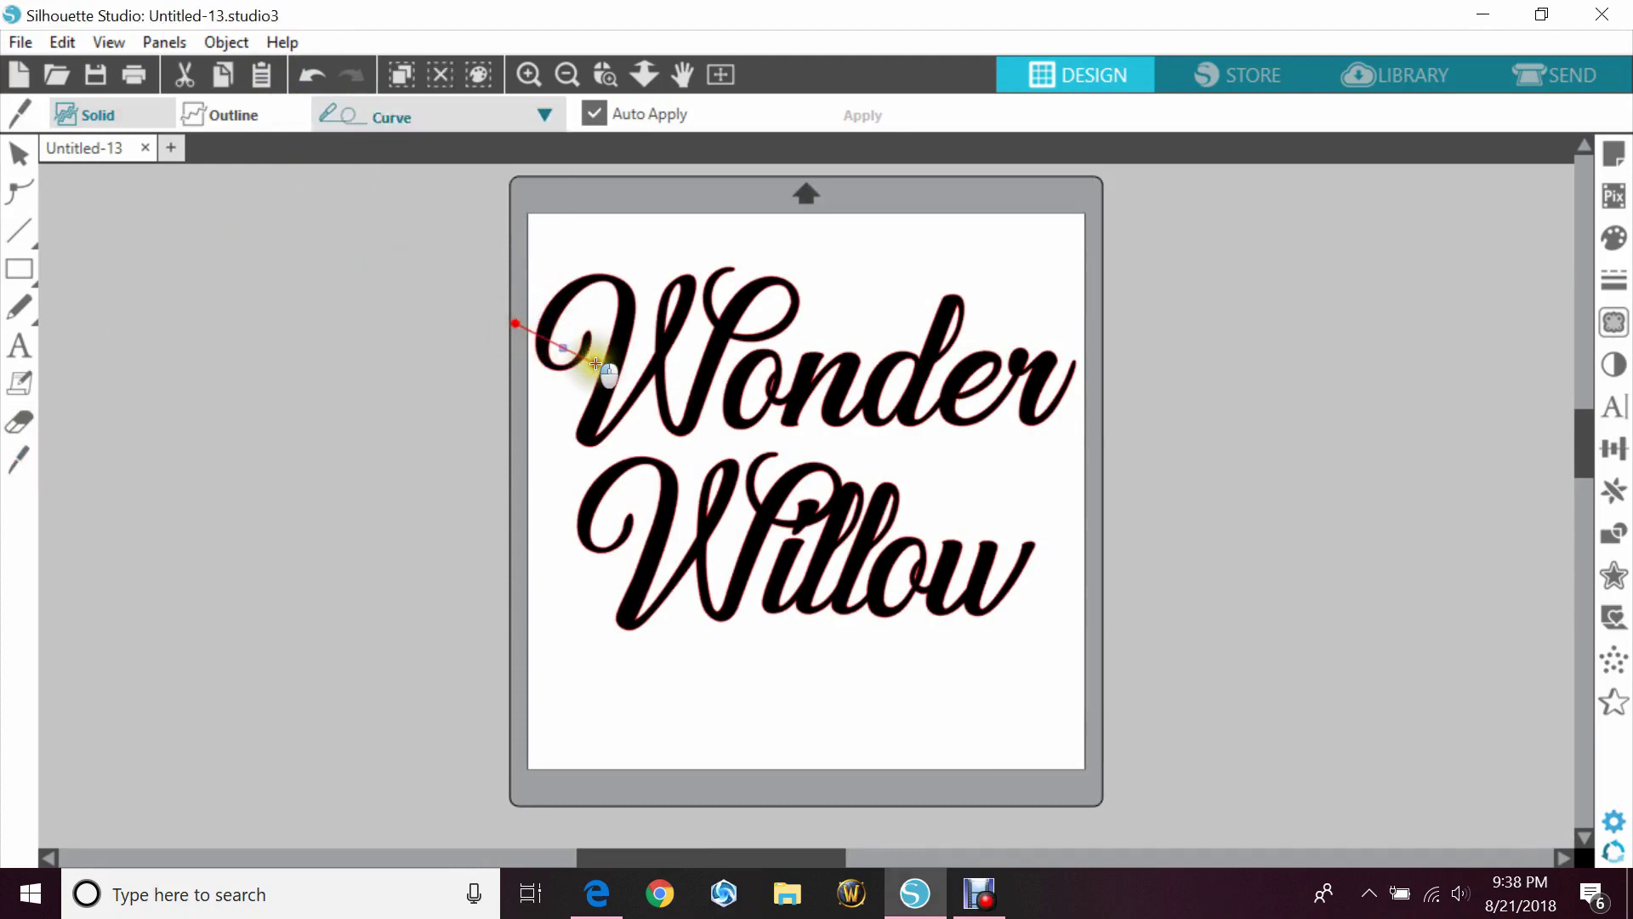
{"action": "left_click", "coordinate": [600, 367]}
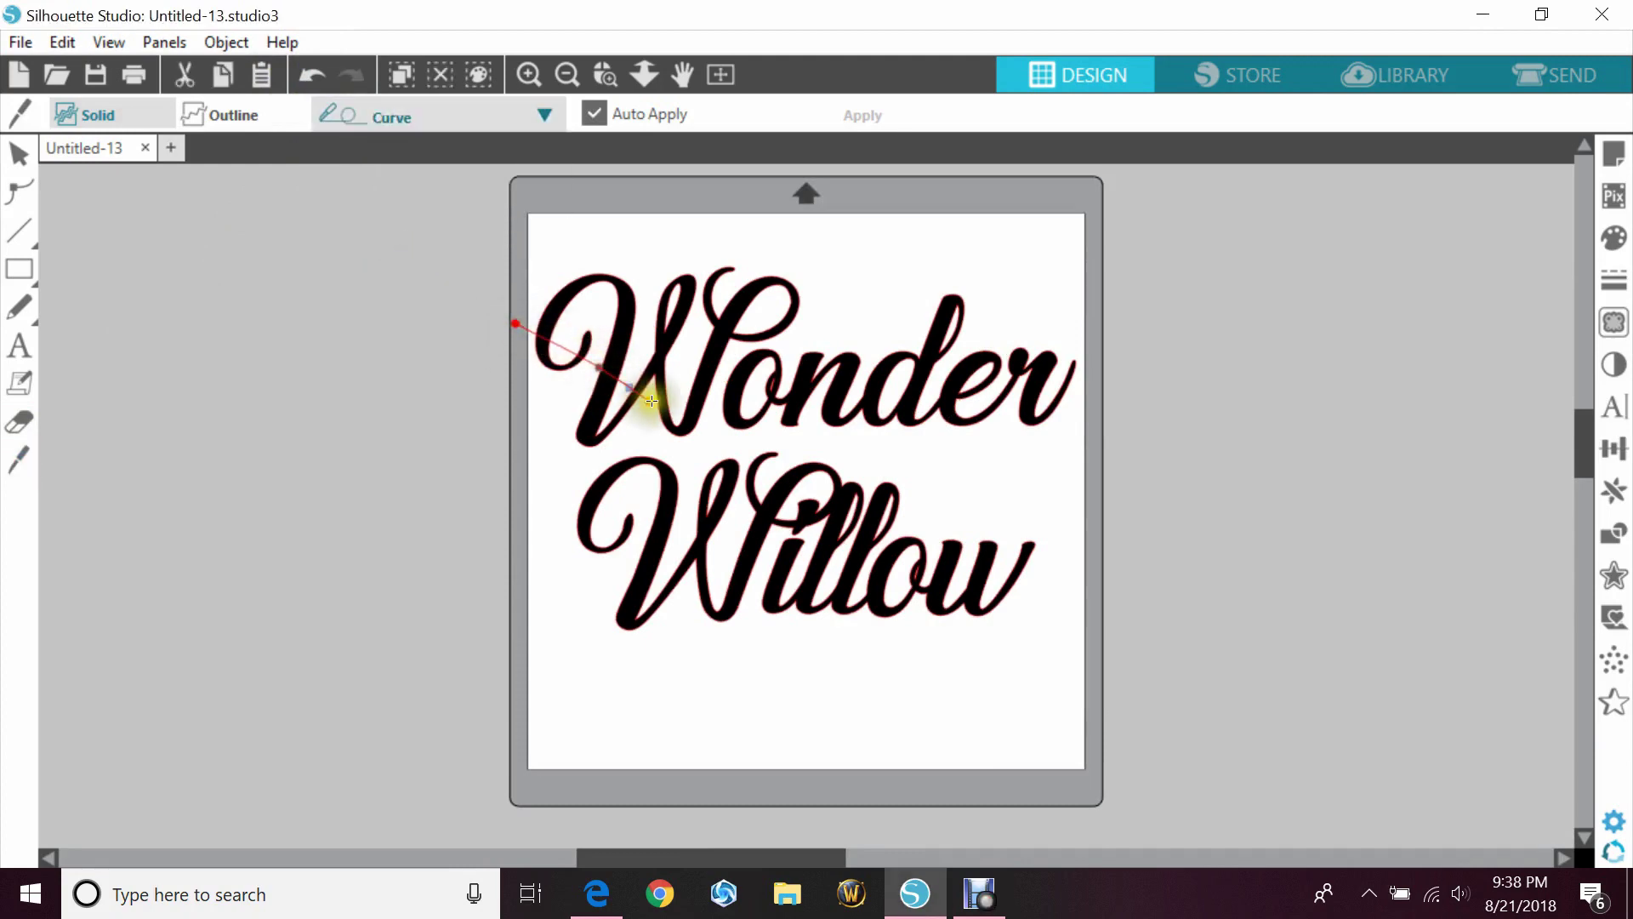
{"action": "left_click", "coordinate": [725, 326]}
{"action": "left_click", "coordinate": [803, 400]}
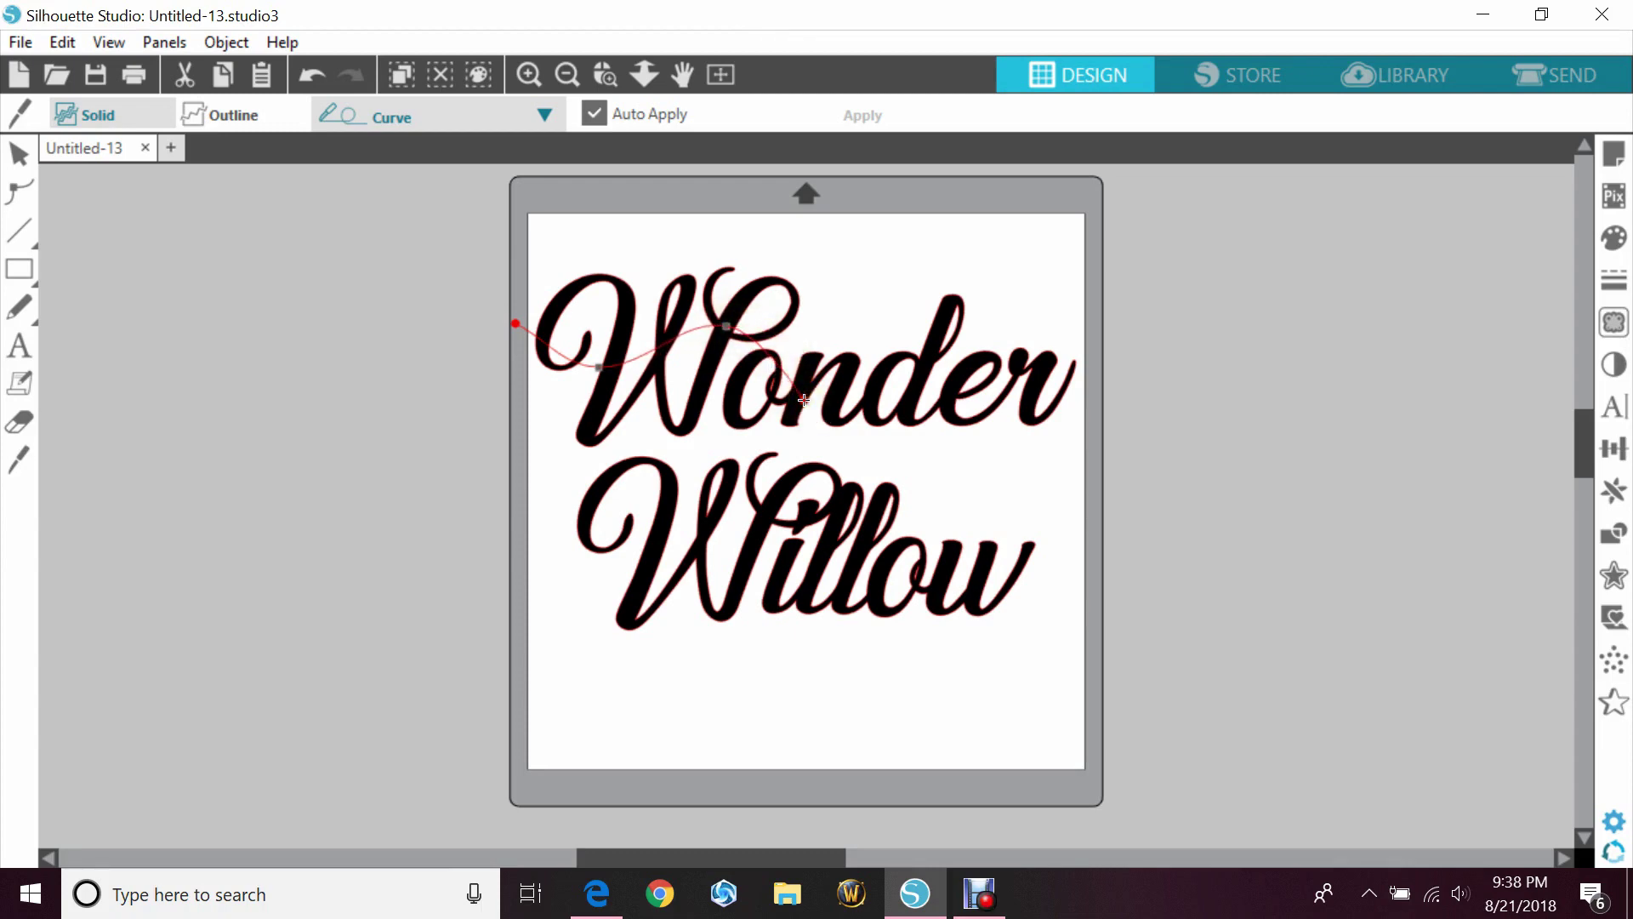
{"action": "left_click", "coordinate": [879, 375]}
{"action": "left_click", "coordinate": [903, 350]}
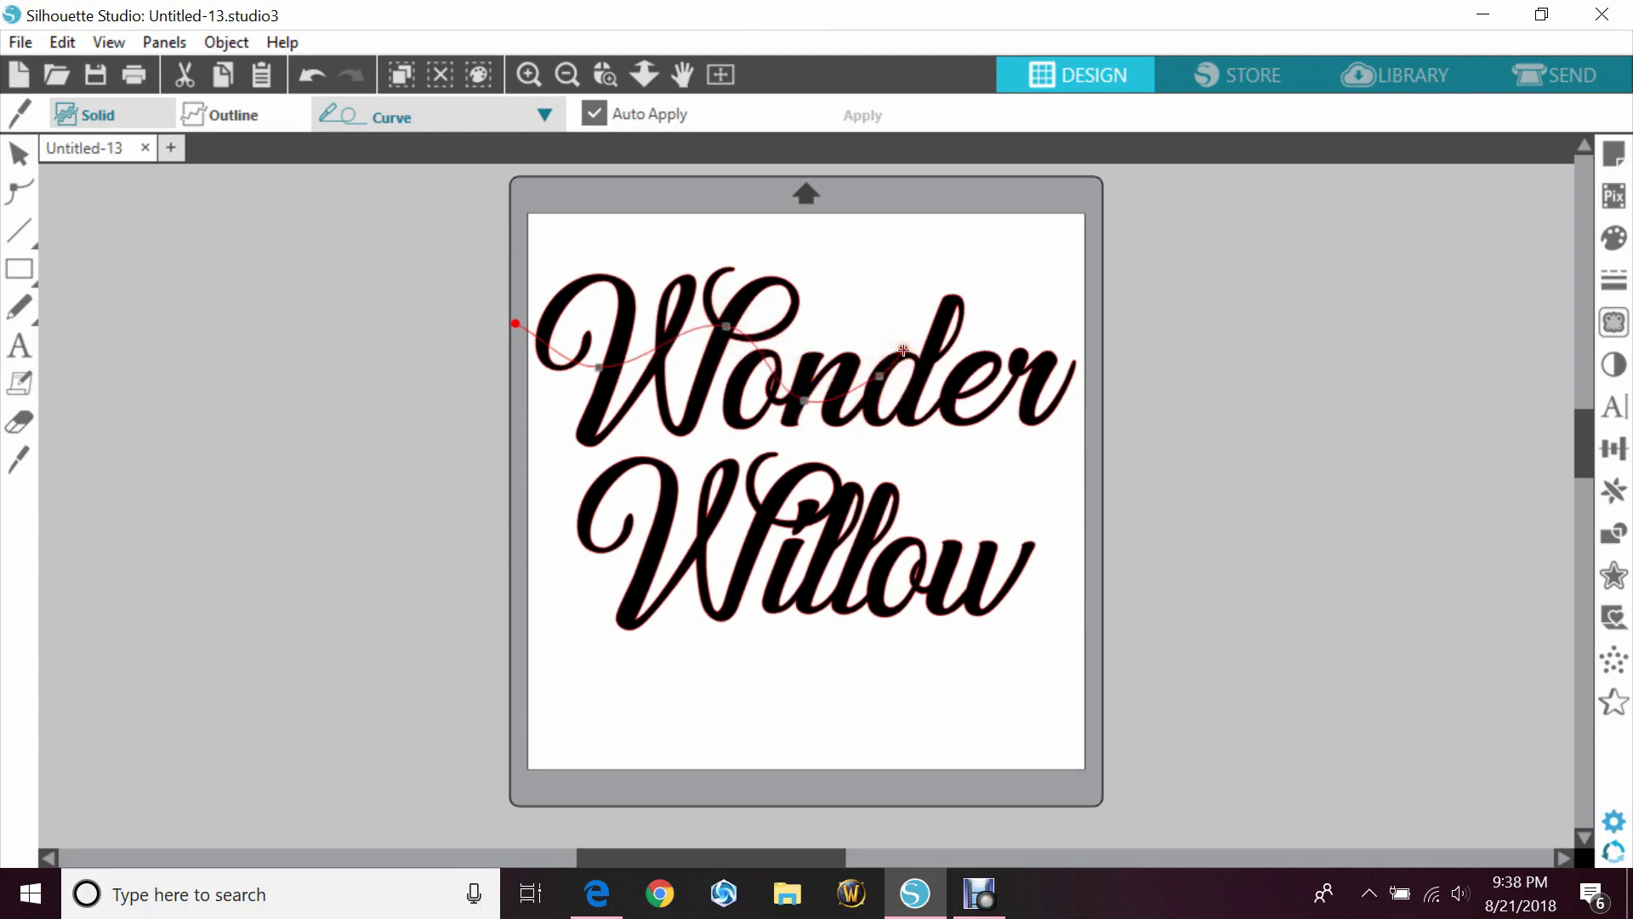
{"action": "left_click", "coordinate": [970, 421]}
{"action": "left_click", "coordinate": [1041, 361]}
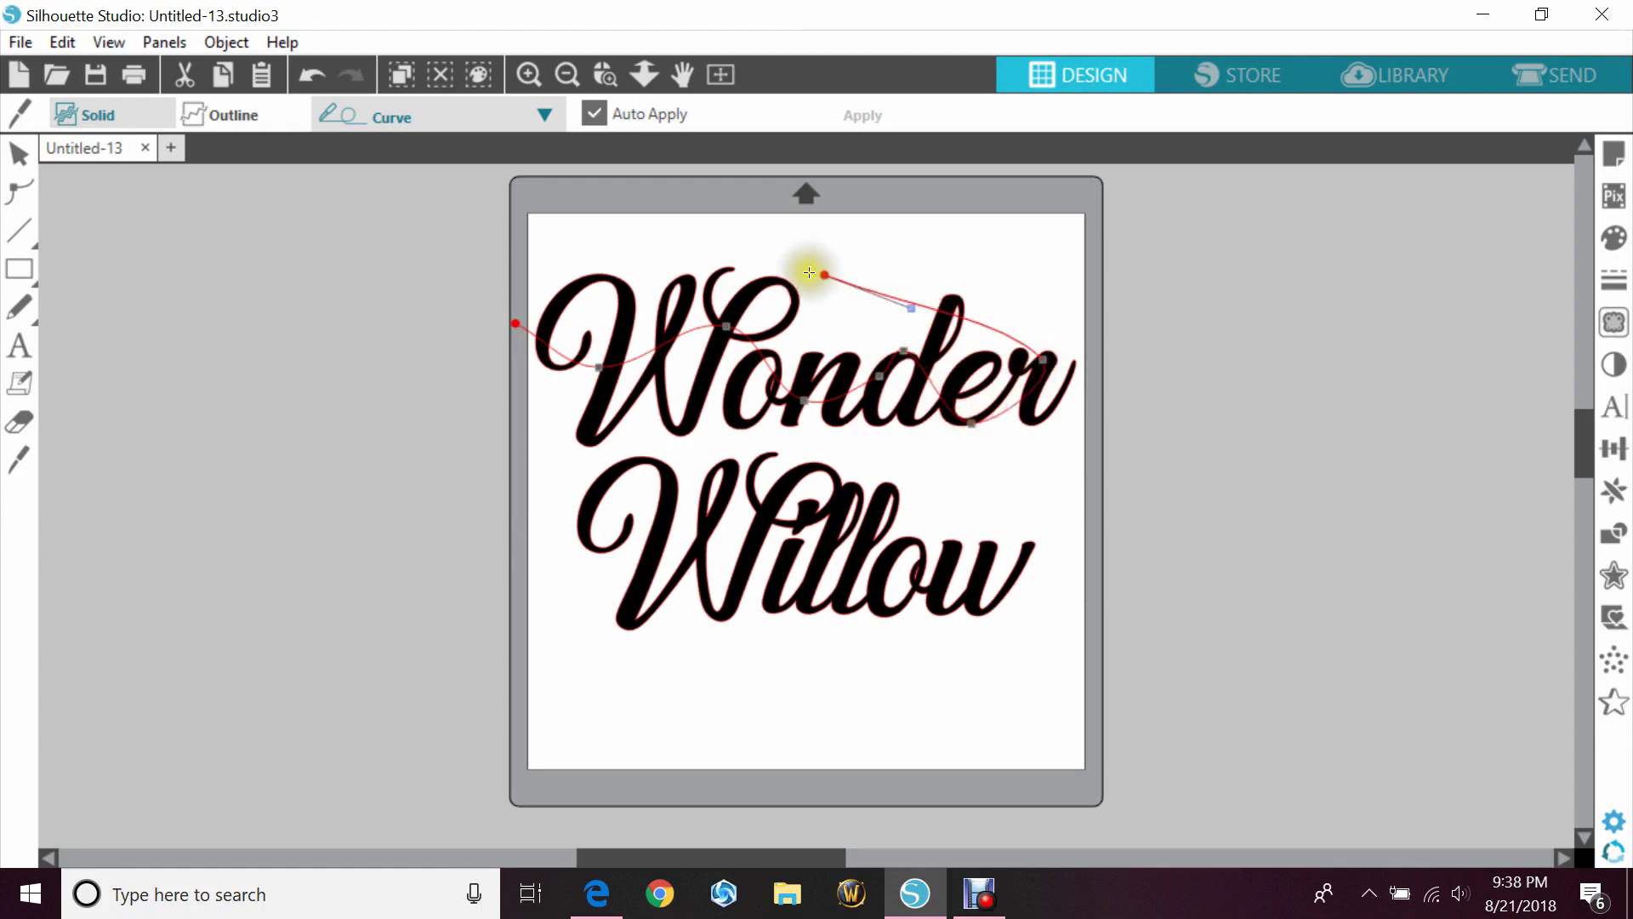
{"action": "left_click", "coordinate": [515, 324]}
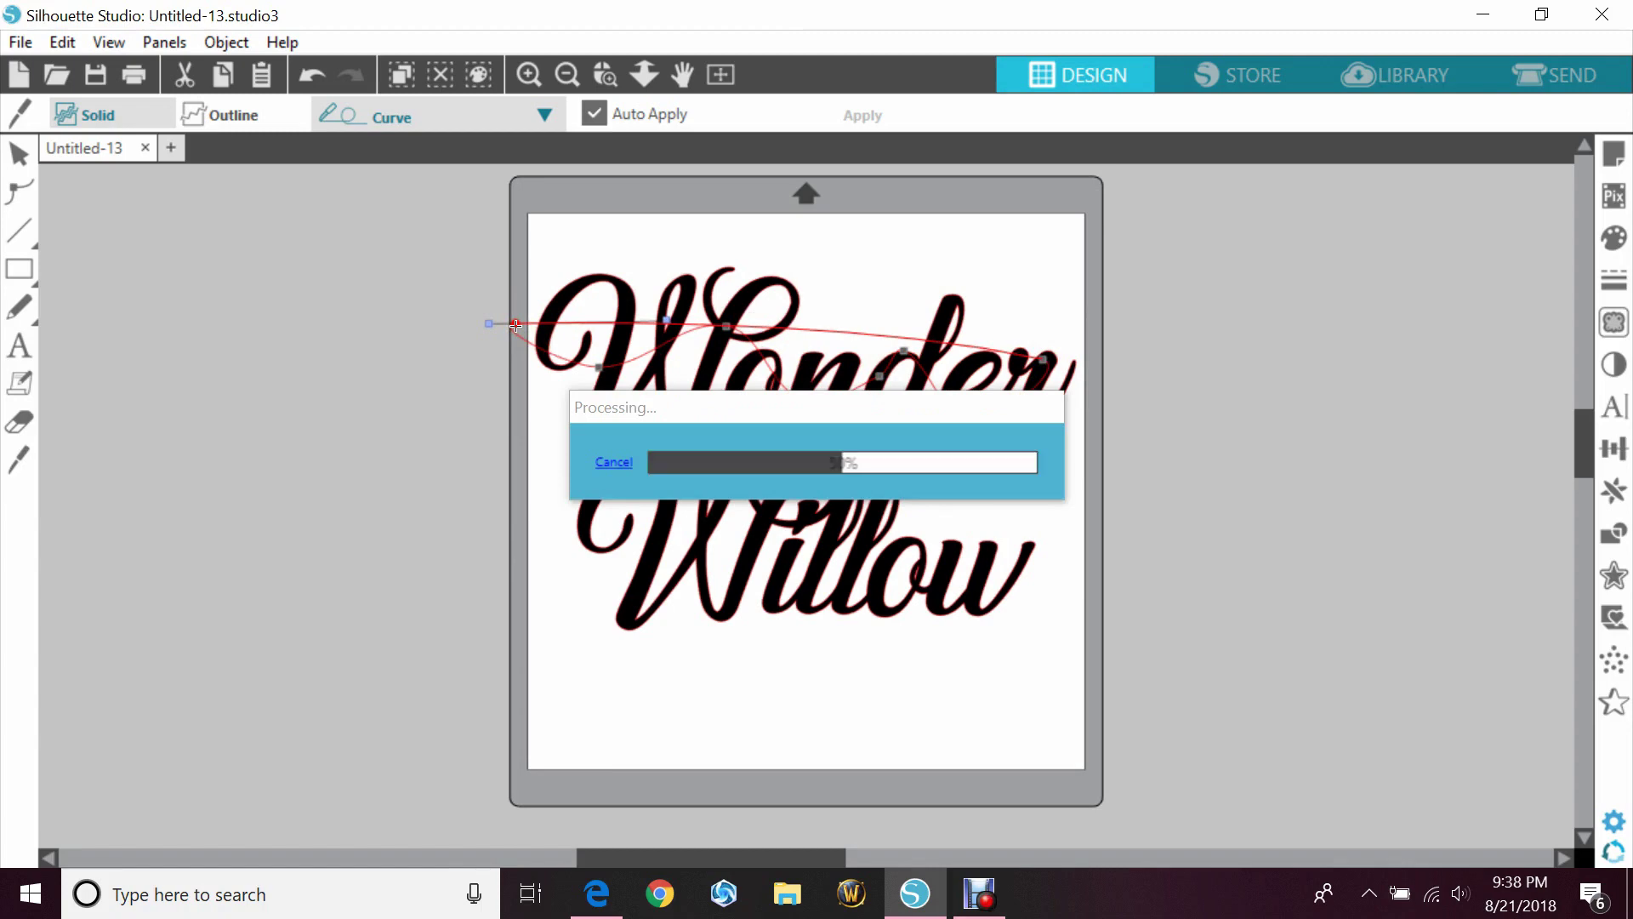
{"action": "left_click", "coordinate": [605, 74]}
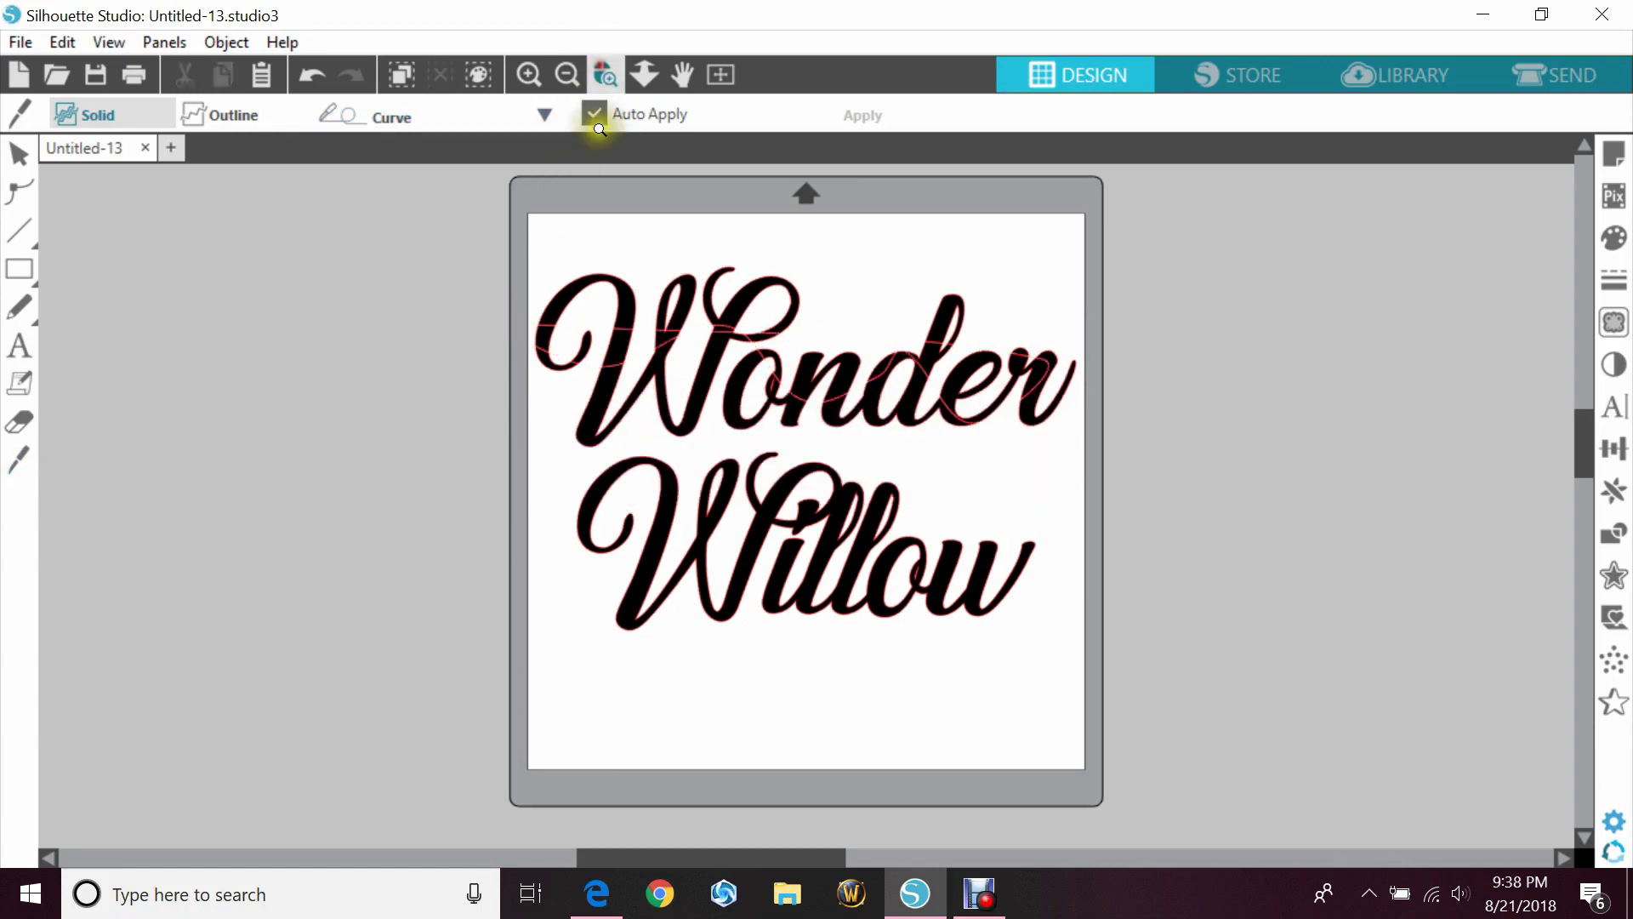
{"action": "left_click_drag", "start_coordinate": [500, 308], "coordinate": [1080, 436]}
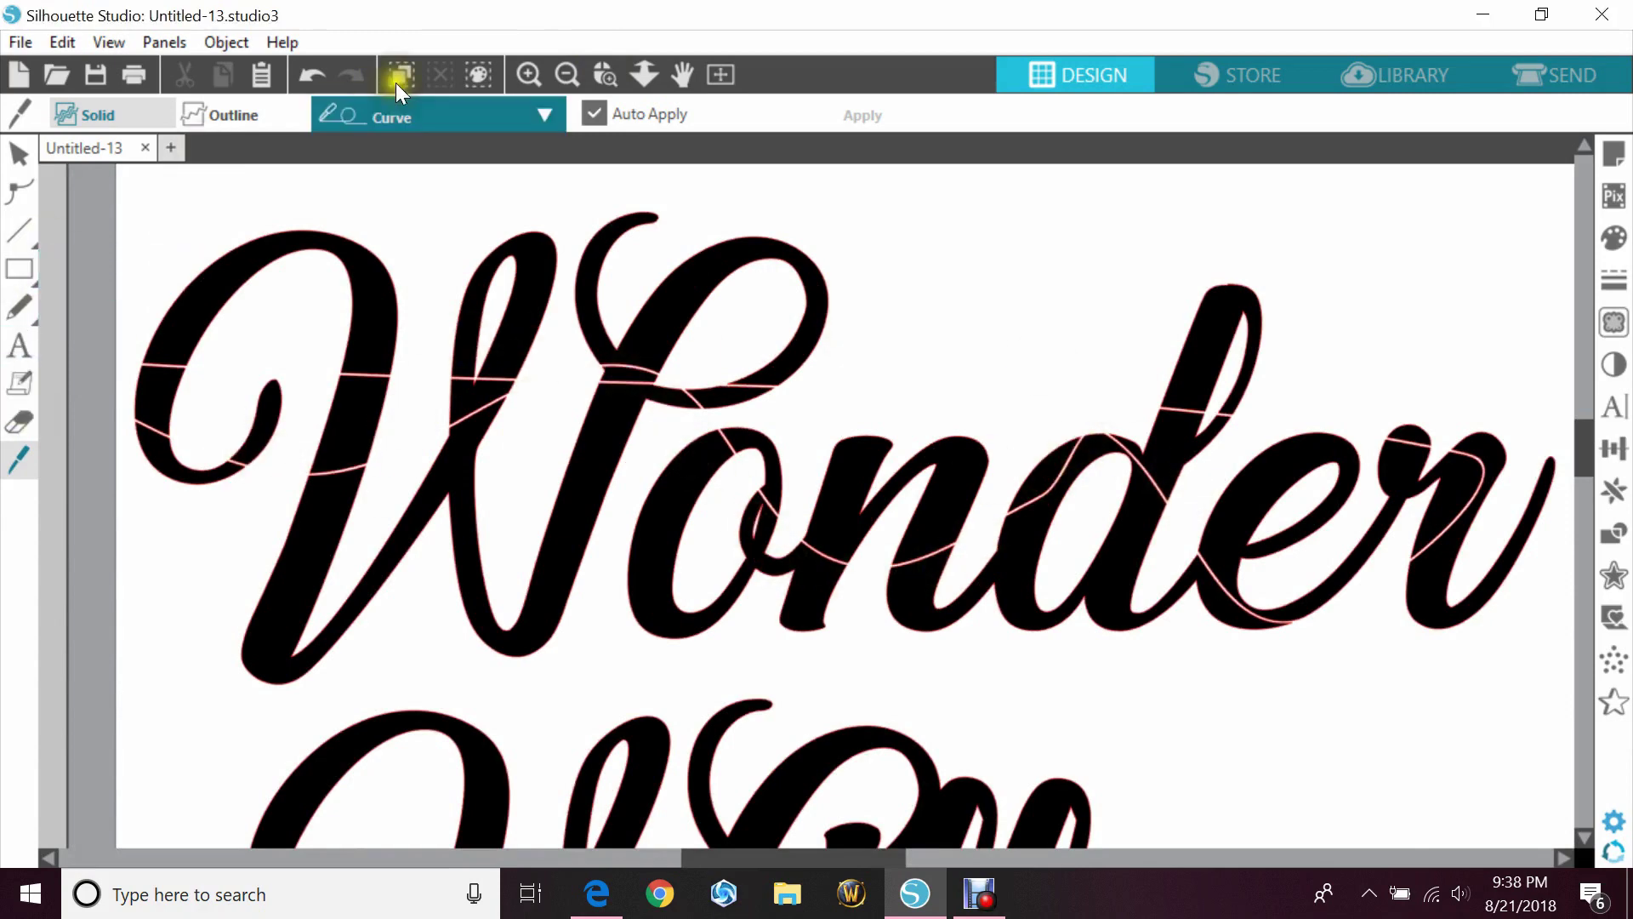
{"action": "left_click", "coordinate": [314, 70]}
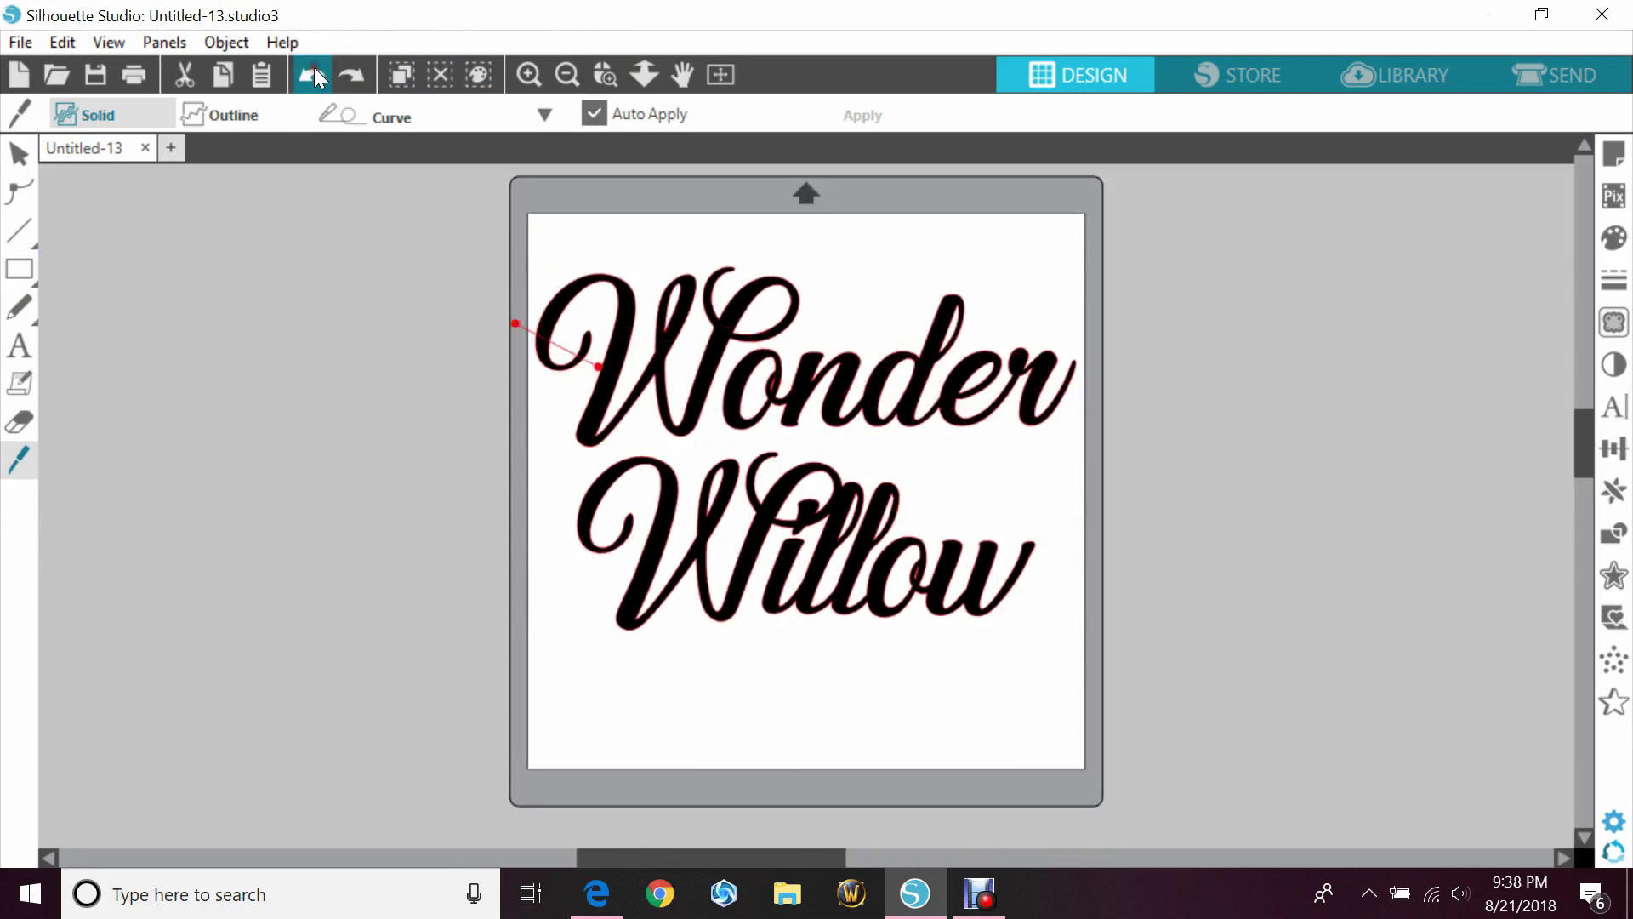
Step: Try a freehand knife cut across Wonder and zoom in to inspect it
{"action": "left_click", "coordinate": [369, 116]}
{"action": "left_click", "coordinate": [431, 286]}
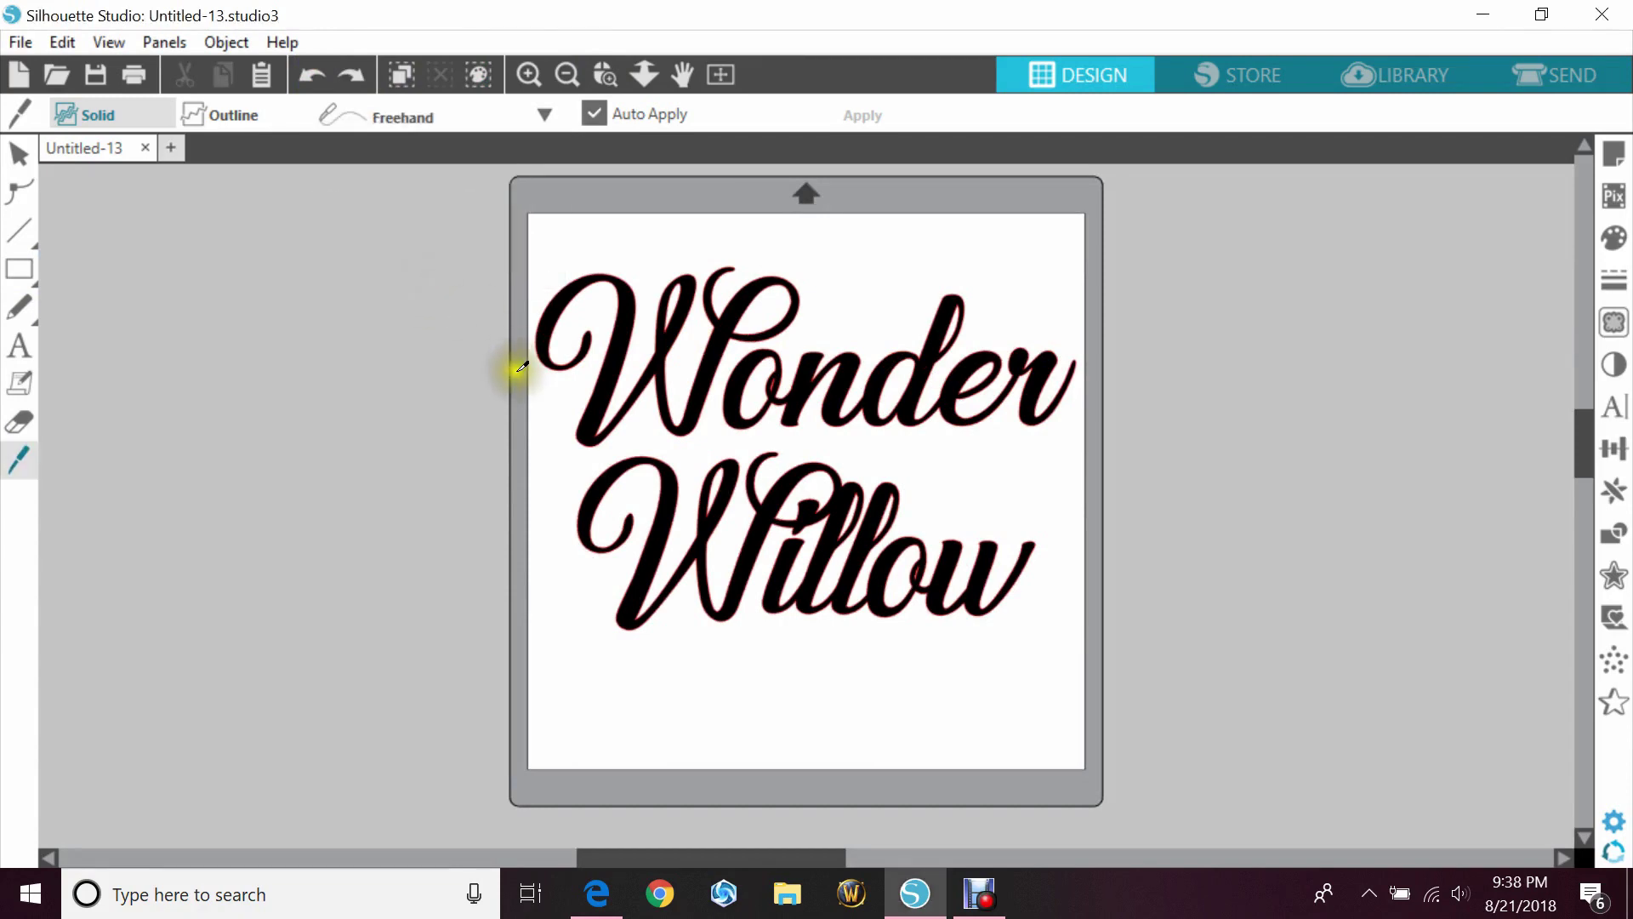
{"action": "mouse_move", "coordinate": [519, 380]}
{"action": "left_mouse_down"}
{"action": "mouse_move", "coordinate": [644, 359]}
{"action": "mouse_move", "coordinate": [637, 279]}
{"action": "mouse_move", "coordinate": [605, 305]}
{"action": "mouse_move", "coordinate": [646, 365]}
{"action": "mouse_move", "coordinate": [718, 341]}
{"action": "mouse_move", "coordinate": [785, 376]}
{"action": "mouse_move", "coordinate": [709, 432]}
{"action": "mouse_move", "coordinate": [716, 384]}
{"action": "mouse_move", "coordinate": [881, 402]}
{"action": "mouse_move", "coordinate": [897, 380]}
{"action": "mouse_move", "coordinate": [876, 389]}
{"action": "mouse_move", "coordinate": [905, 404]}
{"action": "mouse_move", "coordinate": [939, 351]}
{"action": "mouse_move", "coordinate": [935, 310]}
{"action": "mouse_move", "coordinate": [965, 302]}
{"action": "mouse_move", "coordinate": [957, 333]}
{"action": "mouse_move", "coordinate": [982, 389]}
{"action": "mouse_move", "coordinate": [941, 382]}
{"action": "mouse_move", "coordinate": [1014, 369]}
{"action": "mouse_move", "coordinate": [965, 326]}
{"action": "mouse_move", "coordinate": [1107, 399]}
{"action": "left_mouse_up"}
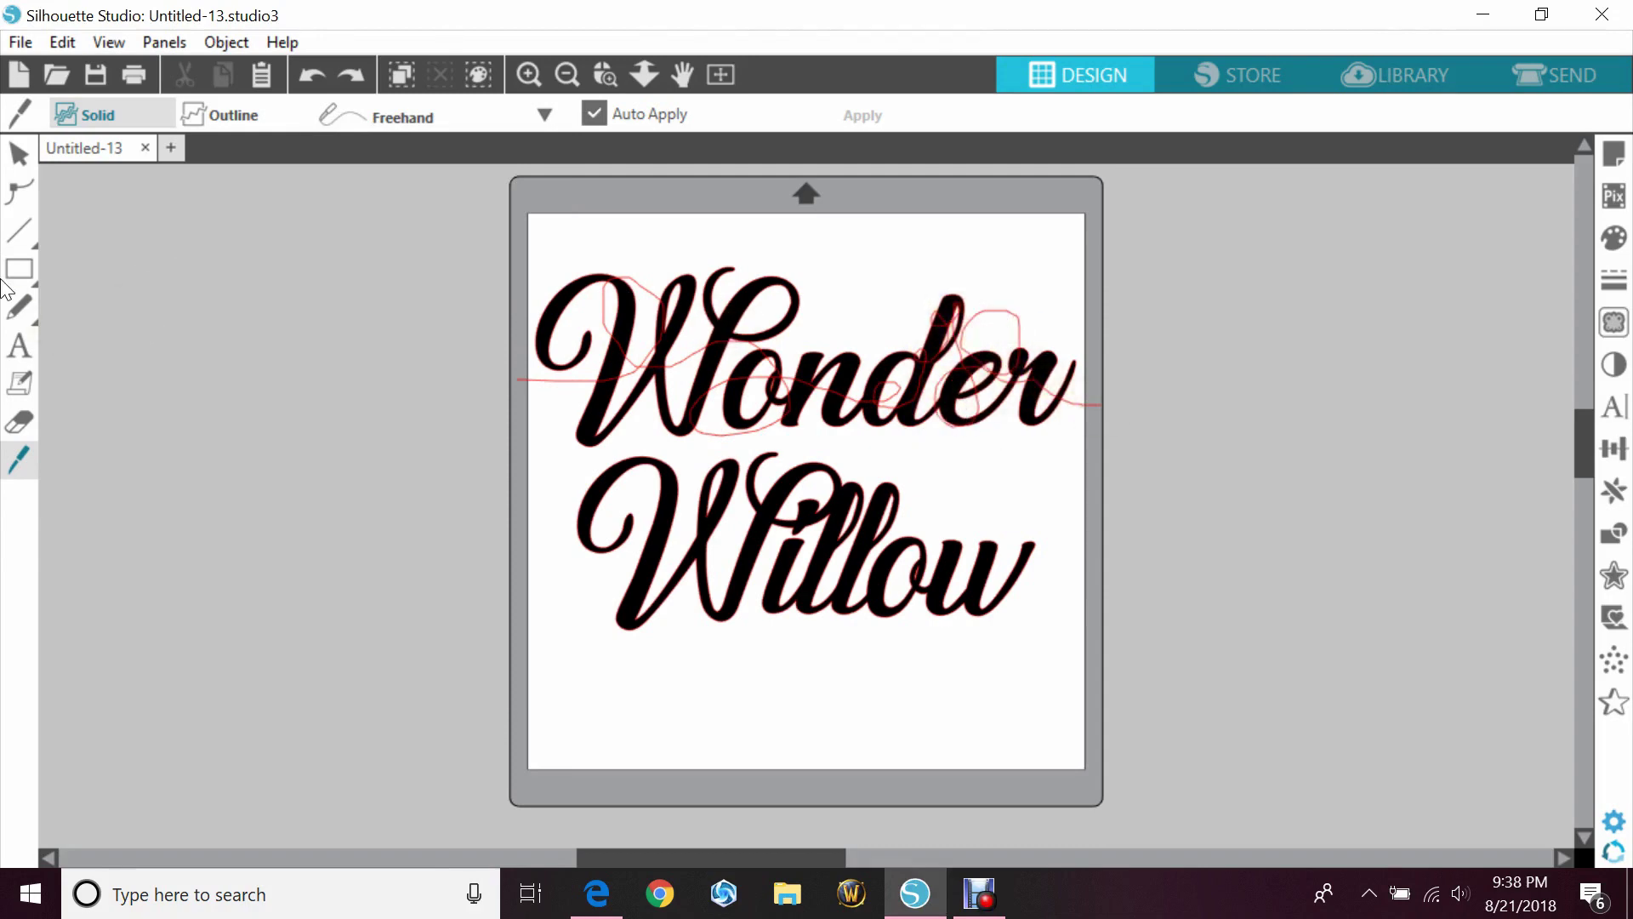
{"action": "left_click", "coordinate": [12, 153]}
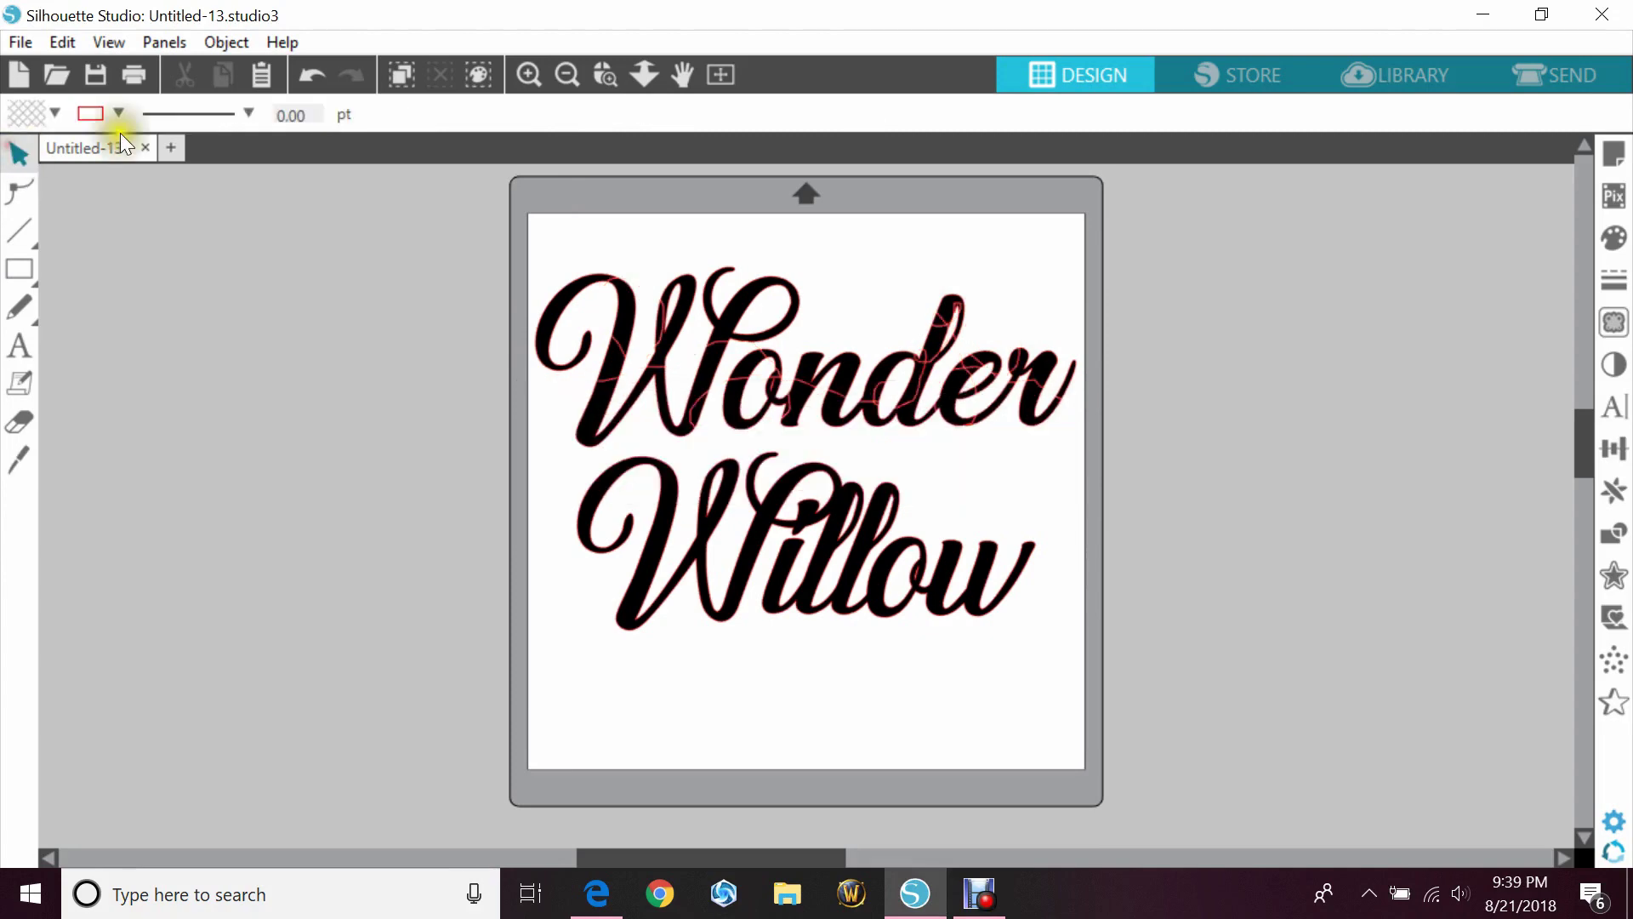
{"action": "left_click", "coordinate": [600, 72]}
{"action": "left_click_drag", "start_coordinate": [493, 293], "coordinate": [1111, 446]}
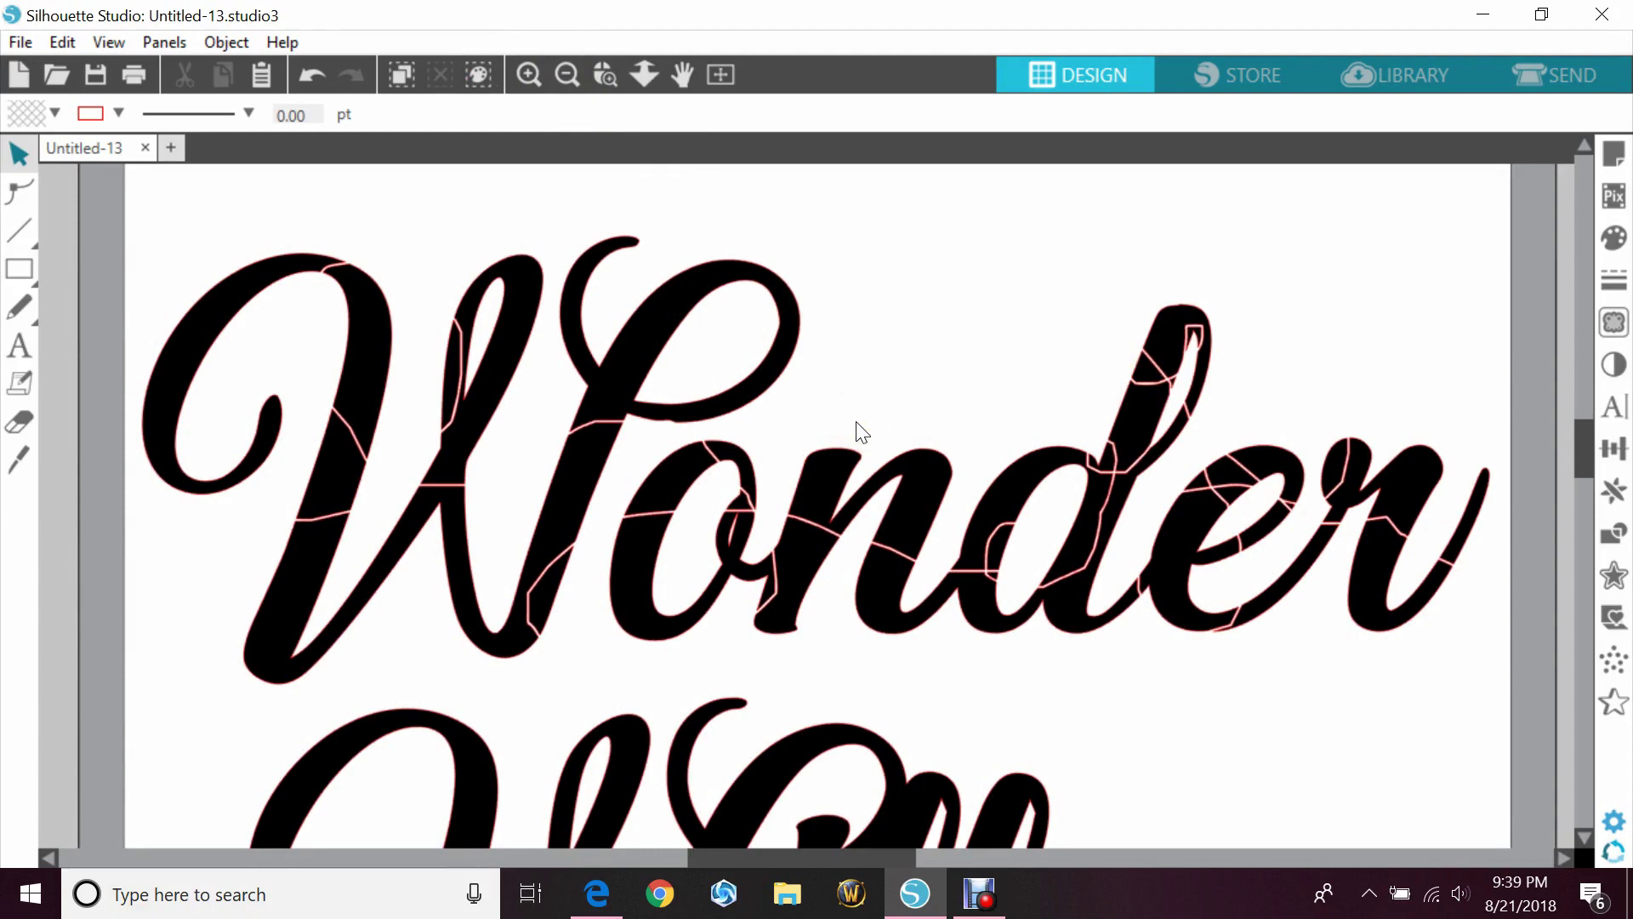
Step: Undo the freehand cut and return to the knife's line-style list to choose Straight
{"action": "left_click", "coordinate": [473, 92]}
{"action": "left_click", "coordinate": [321, 77]}
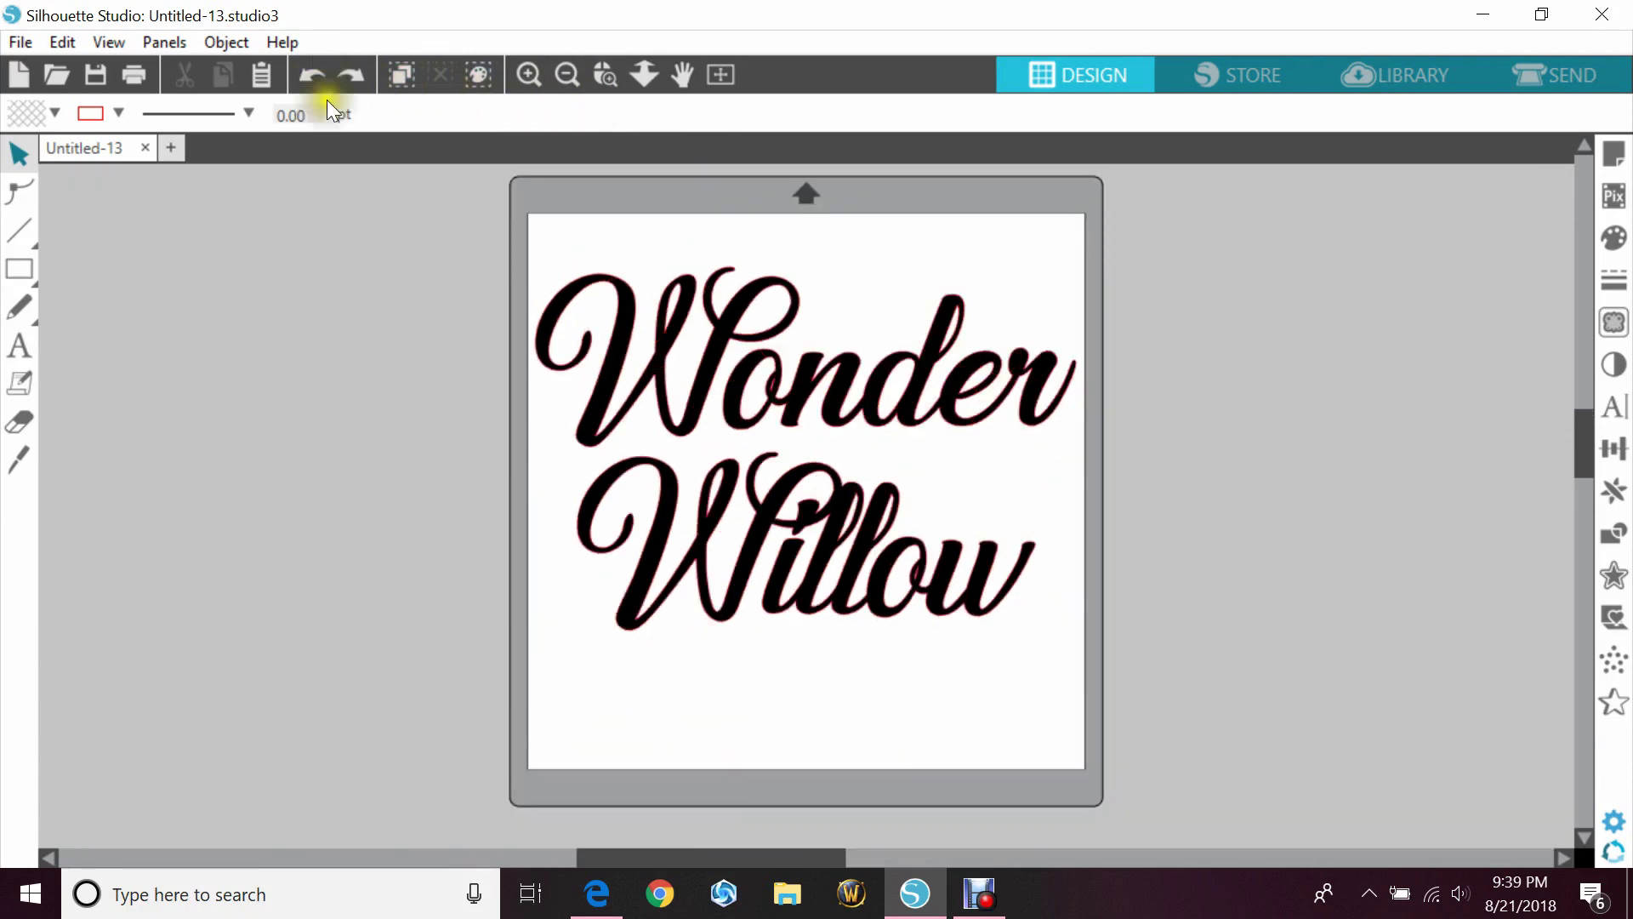
{"action": "left_click", "coordinate": [18, 460]}
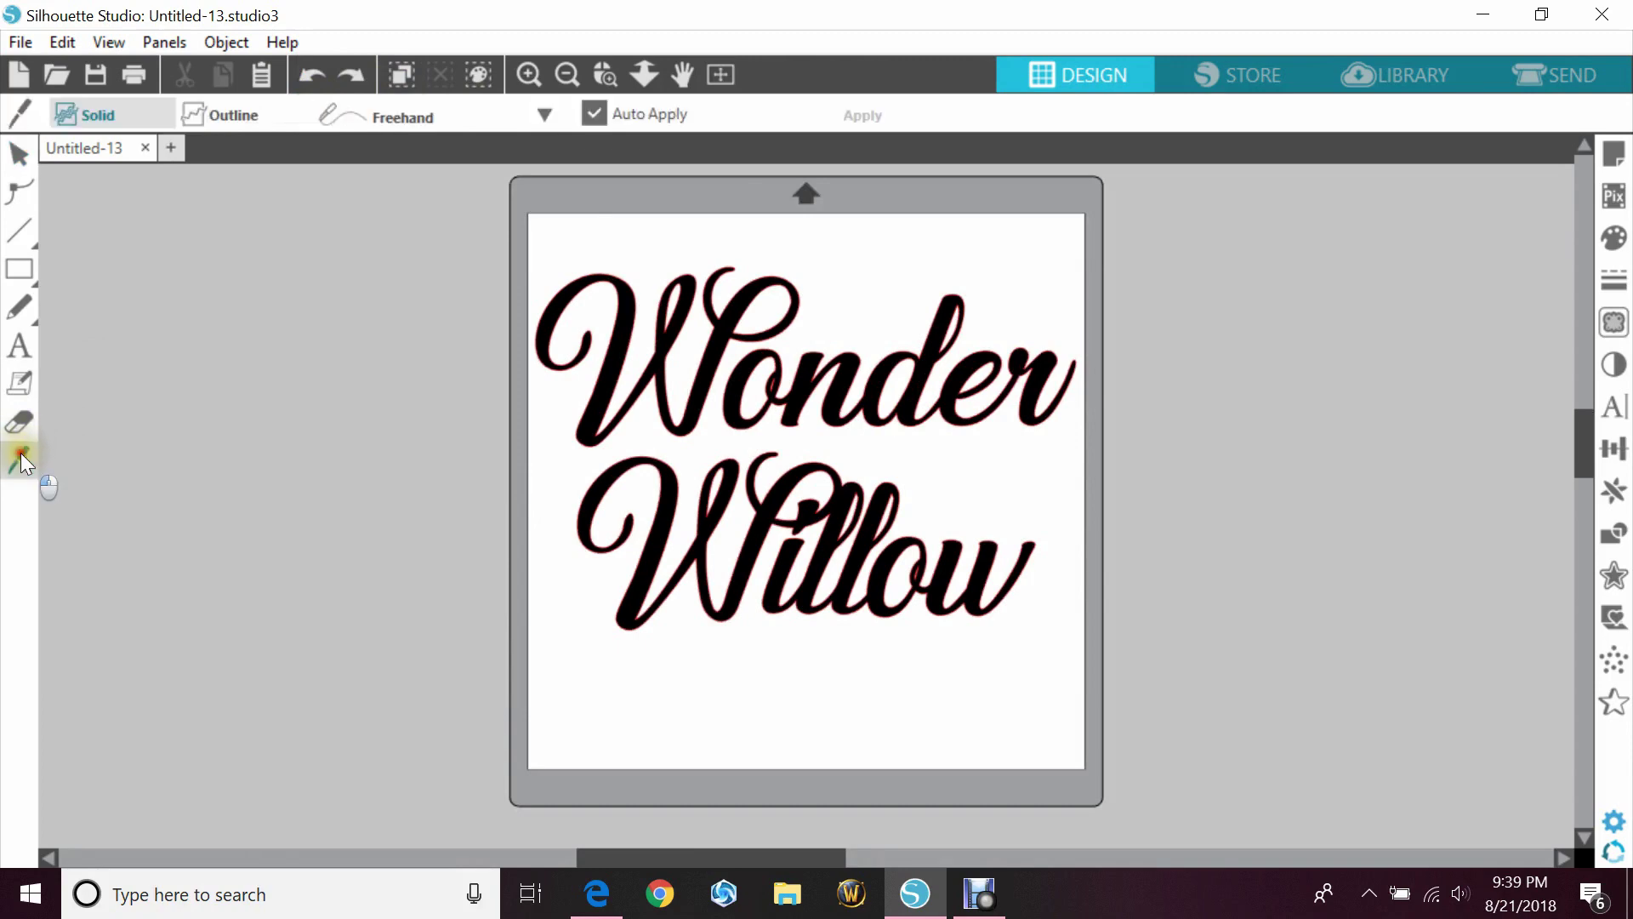
{"action": "left_click", "coordinate": [421, 115]}
{"action": "left_click", "coordinate": [431, 153]}
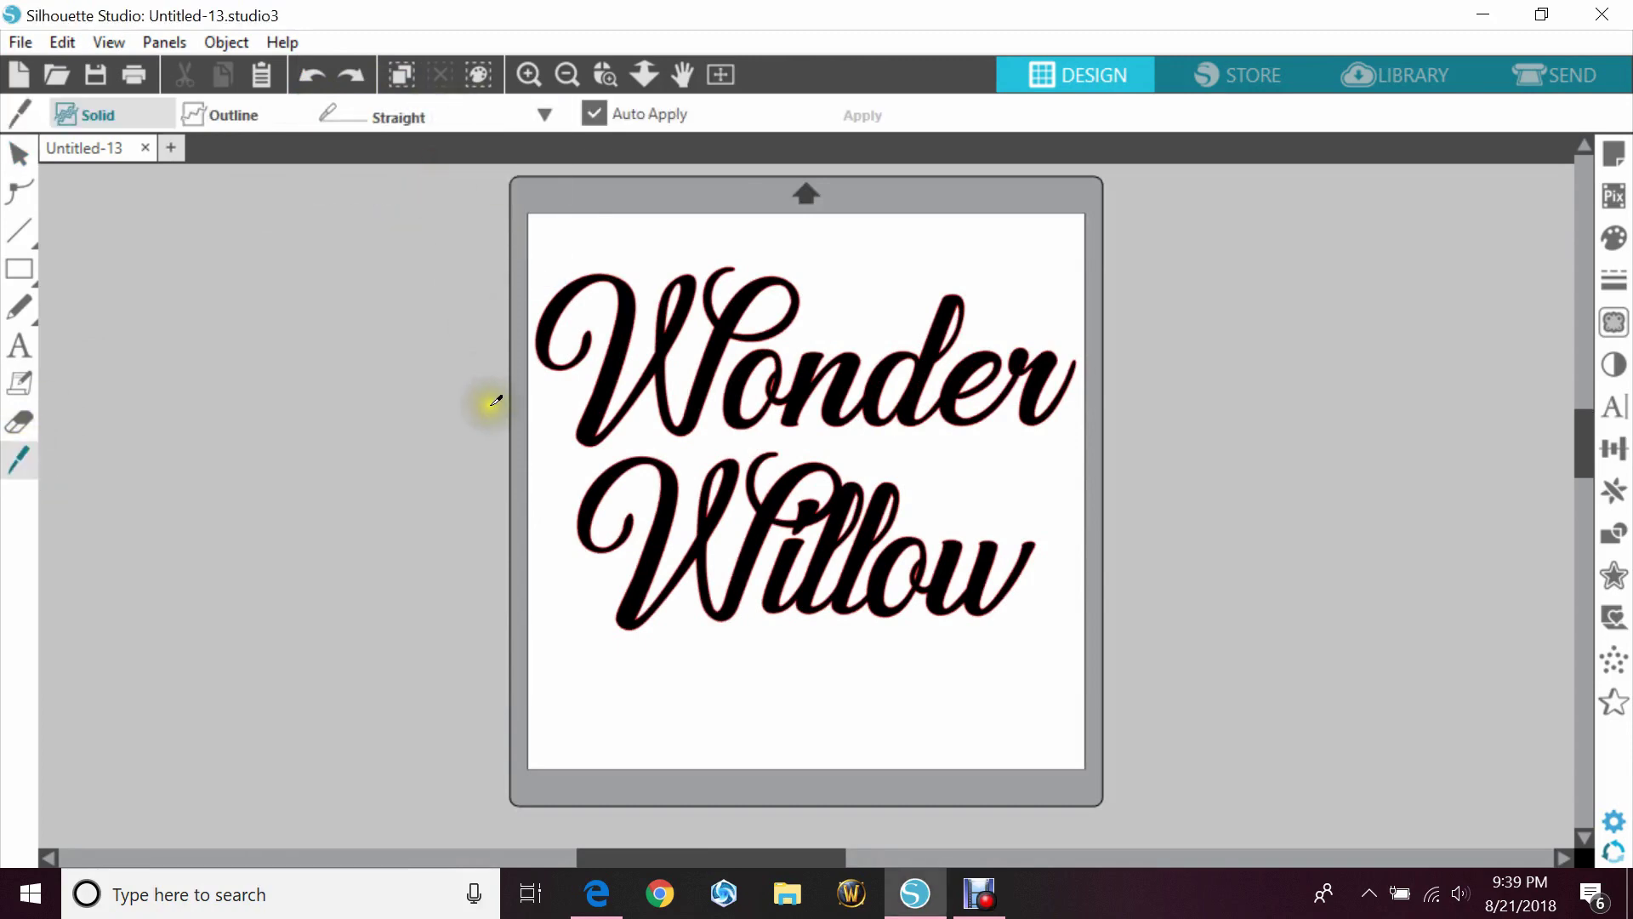
{"action": "left_click_drag", "start_coordinate": [489, 374], "coordinate": [1129, 417]}
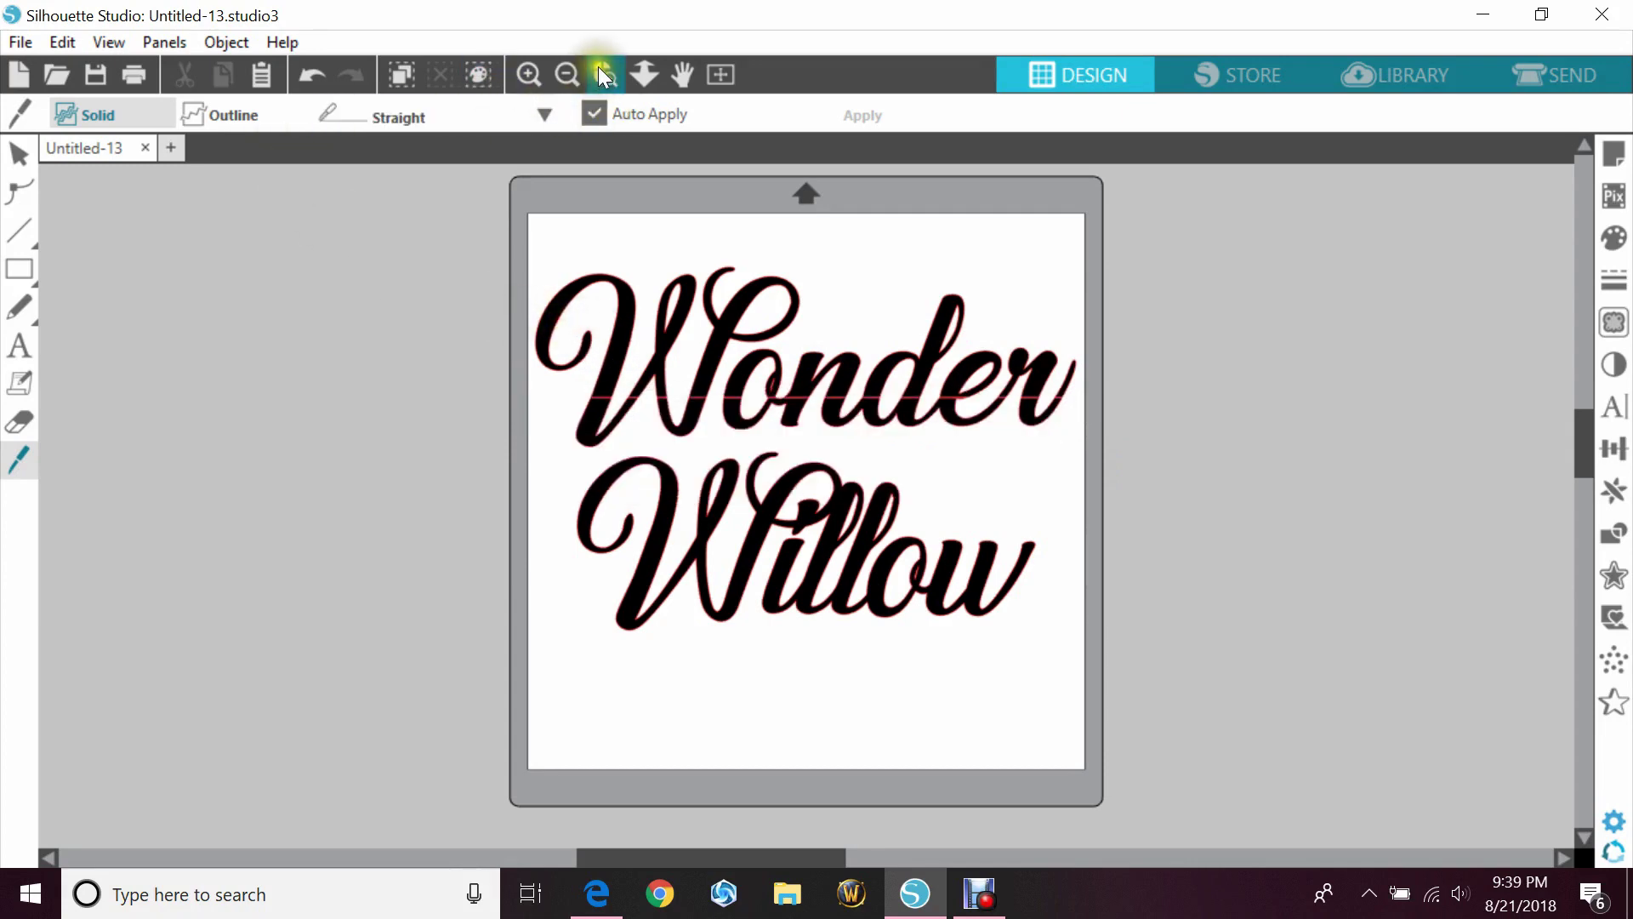
{"action": "left_click", "coordinate": [311, 73]}
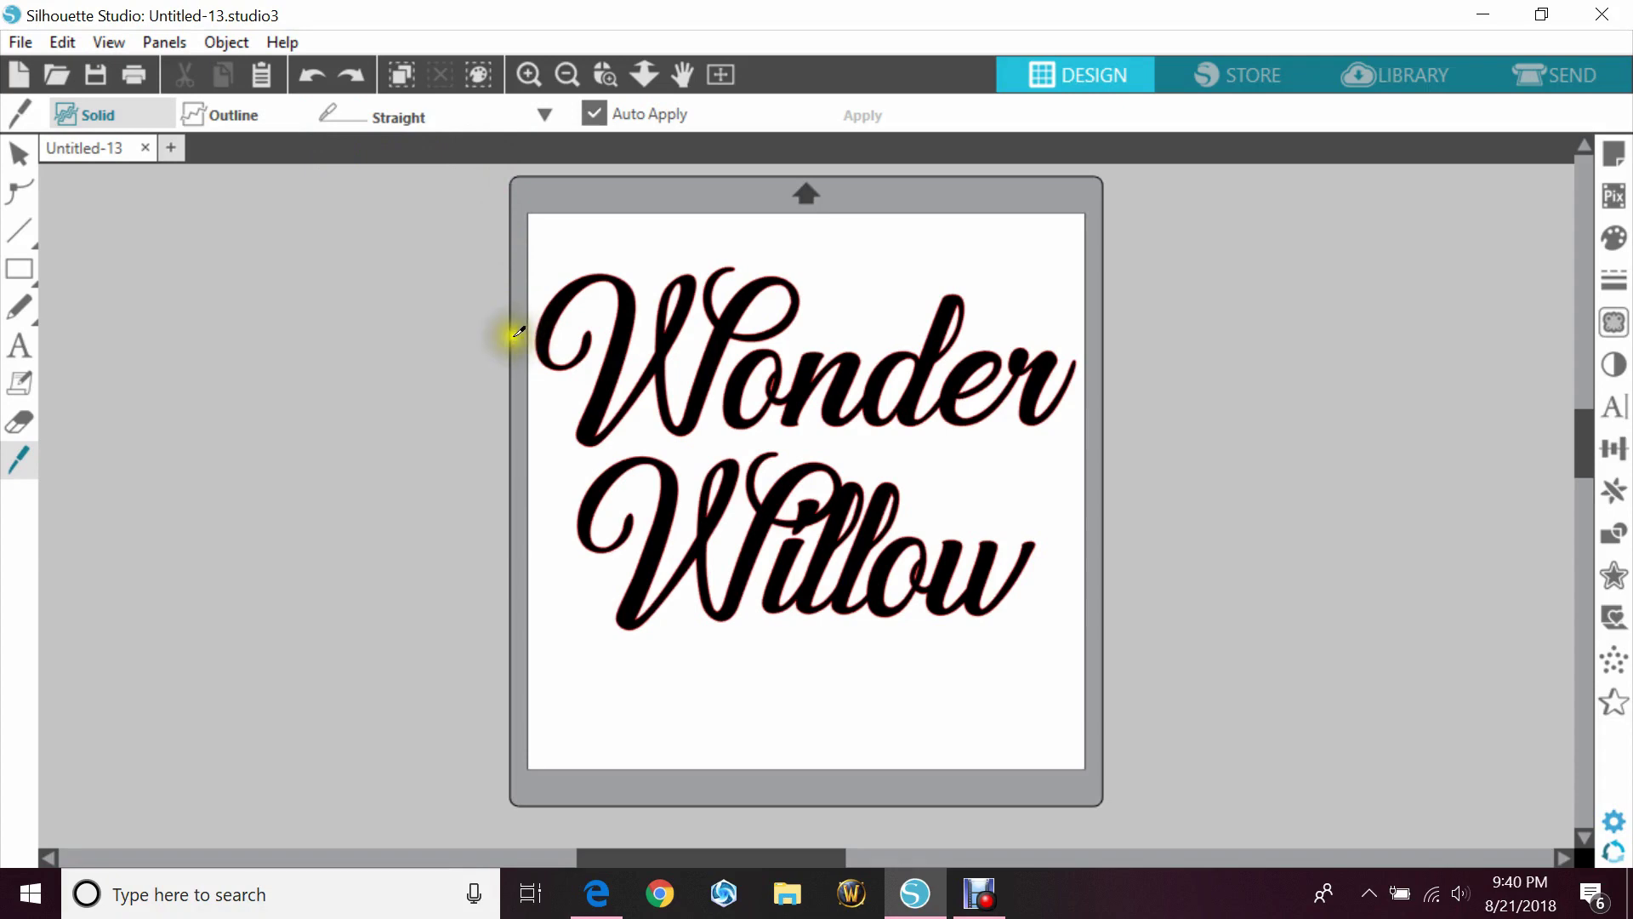
Step: Cut level horizontal lines across Wonder and two across Willow, declining the Sticky Keys prompt
{"action": "left_click_drag", "start_coordinate": [511, 323], "coordinate": [1108, 353]}
{"action": "left_click_drag", "start_coordinate": [923, 389], "coordinate": [655, 400]}
{"action": "left_click", "coordinate": [304, 74]}
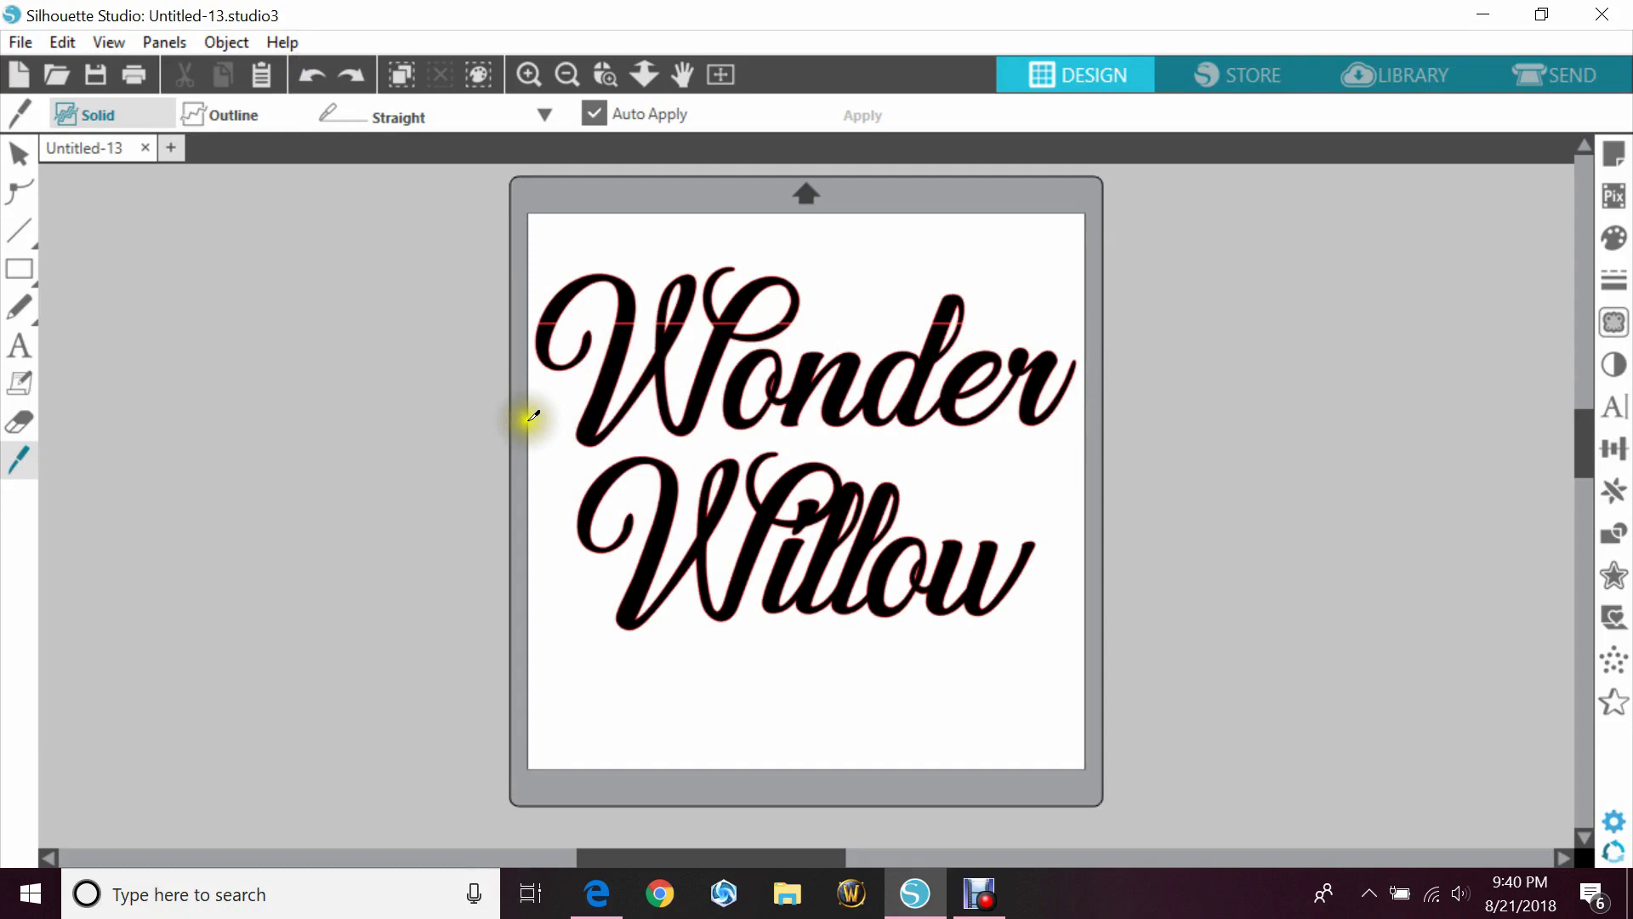
{"action": "left_click_drag", "start_coordinate": [550, 396], "coordinate": [1090, 396]}
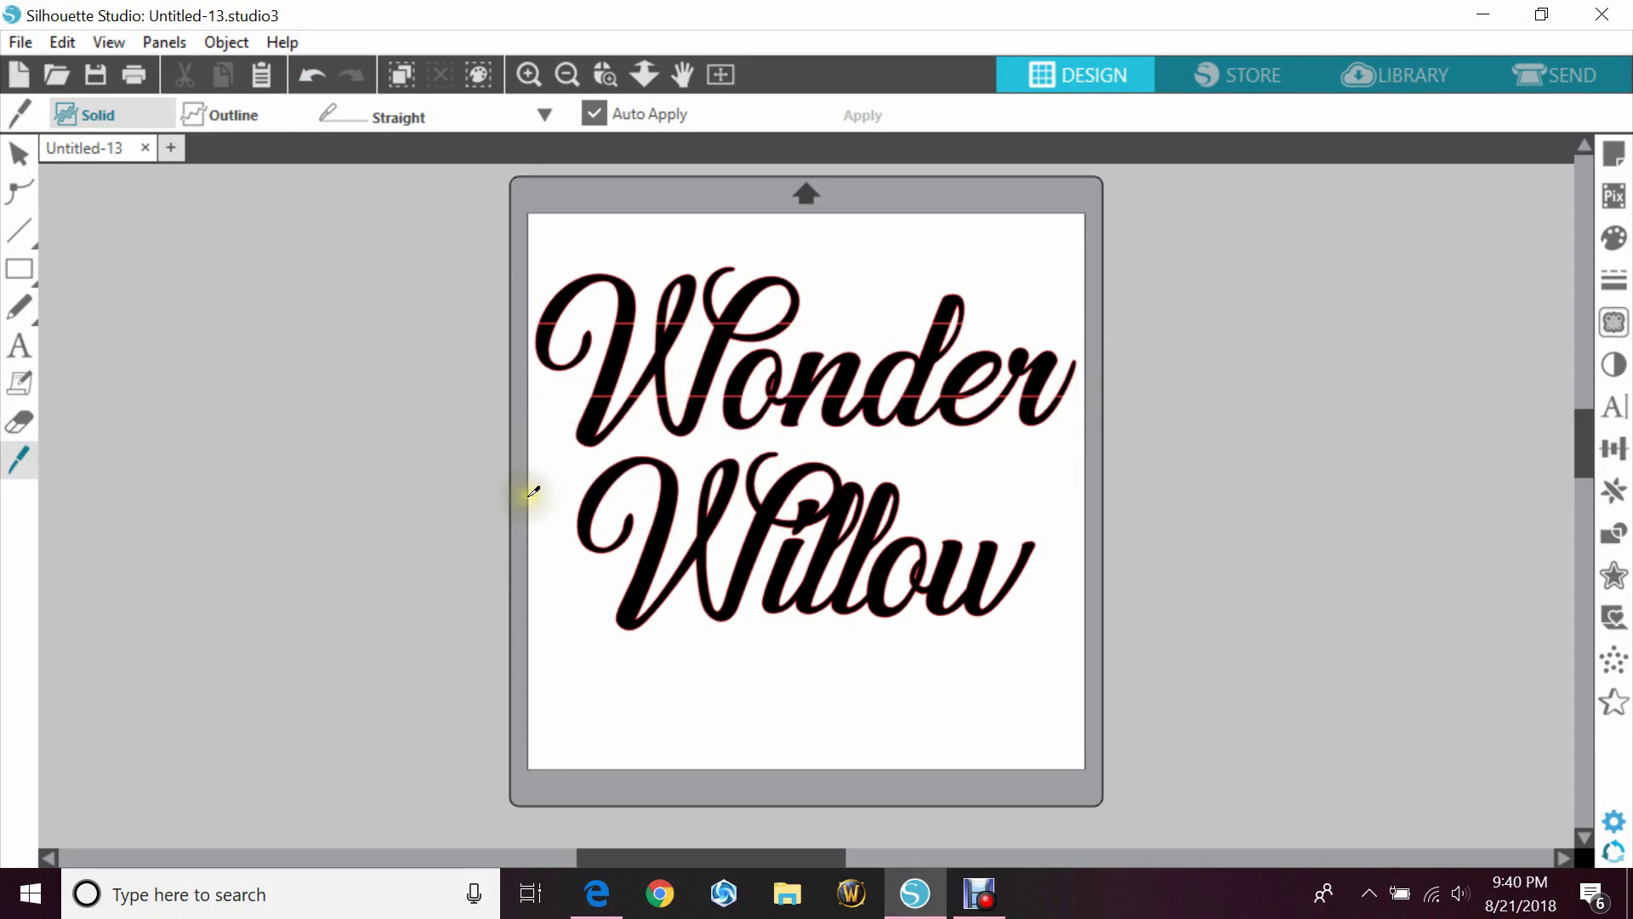
{"action": "left_click_drag", "start_coordinate": [550, 532], "coordinate": [982, 534]}
{"action": "key", "text": "shift"}
{"action": "key", "text": "shift"}
{"action": "key", "text": "shift"}
{"action": "key", "text": "shift"}
{"action": "key", "text": "shift"}
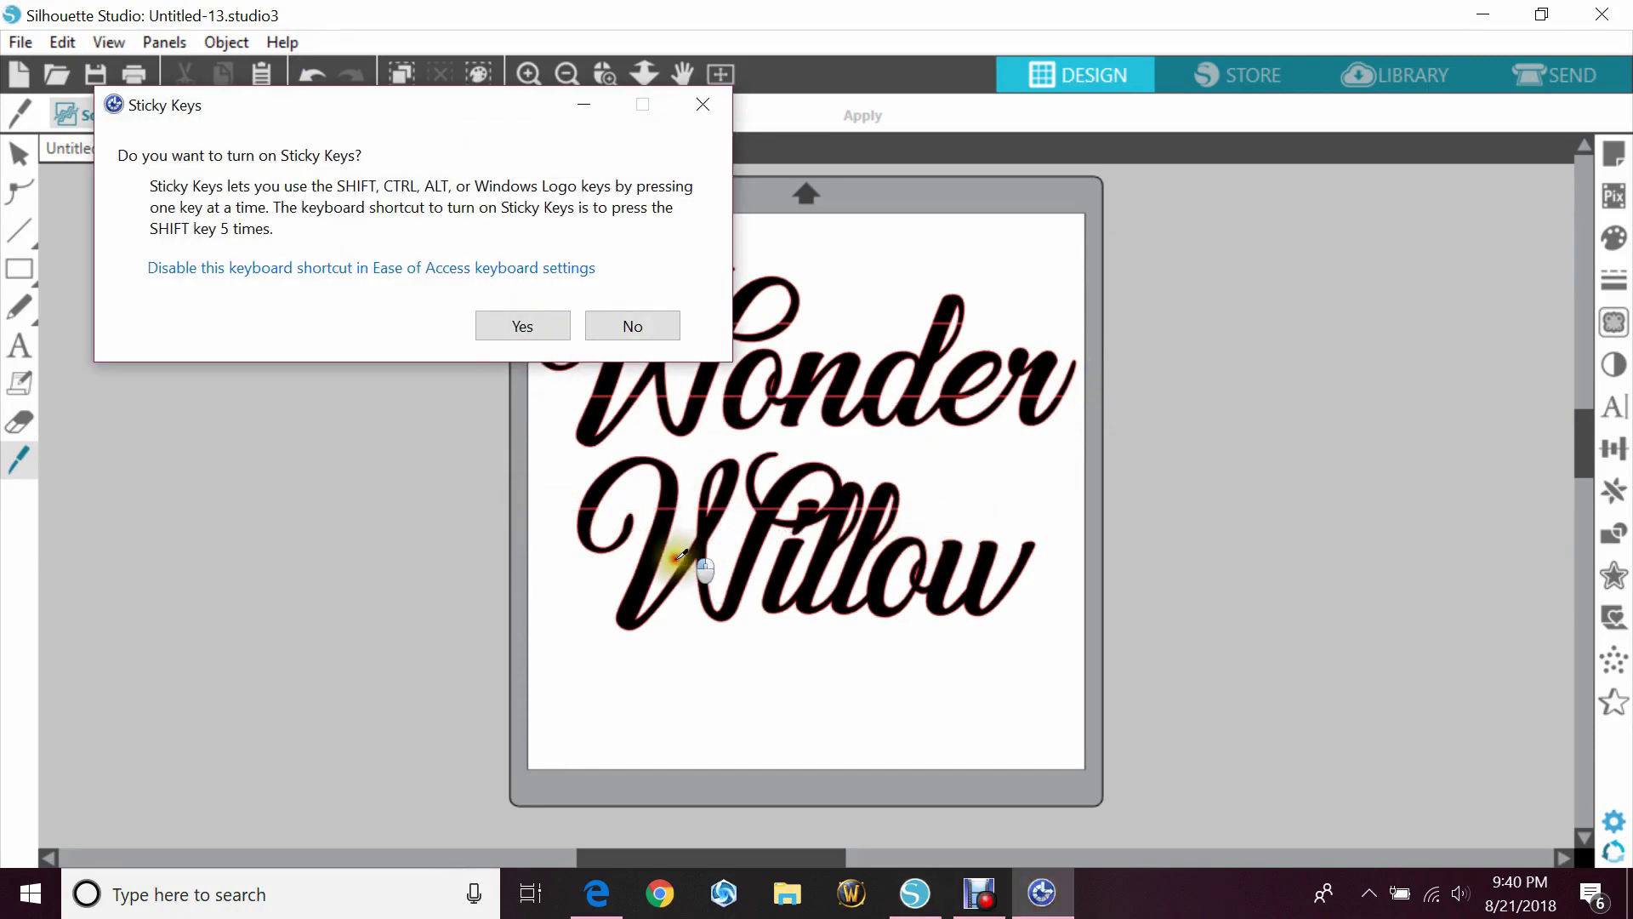
{"action": "left_click", "coordinate": [628, 328]}
{"action": "left_click_drag", "start_coordinate": [561, 578], "coordinate": [1075, 609]}
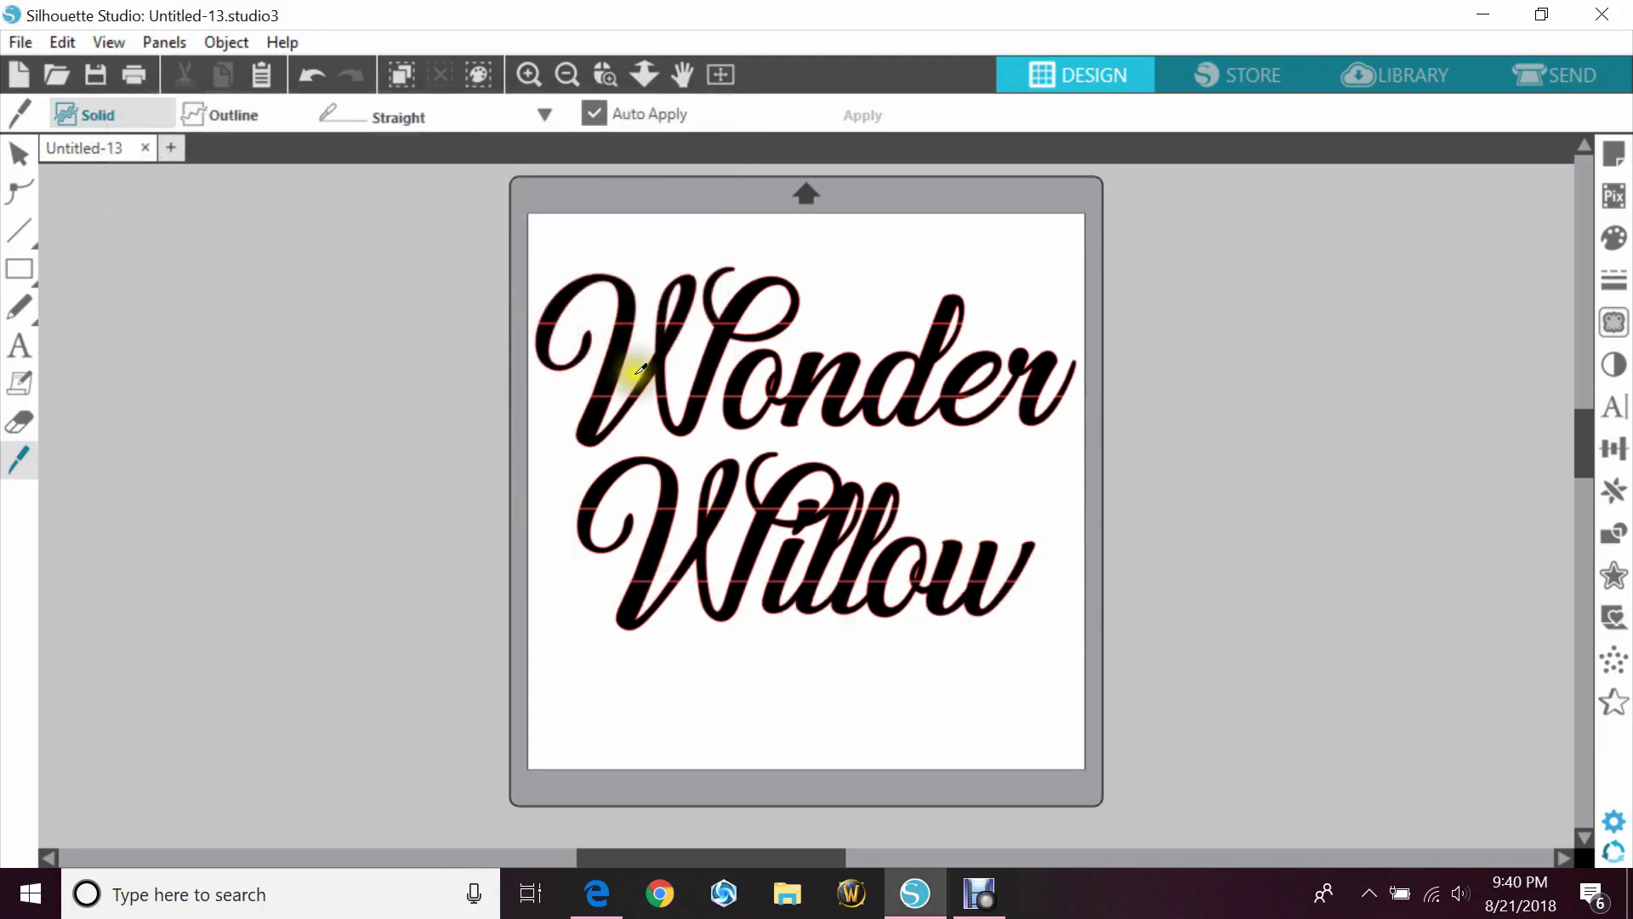
Step: Fill the top band of Wonder slices with pink
{"action": "left_click", "coordinate": [19, 157]}
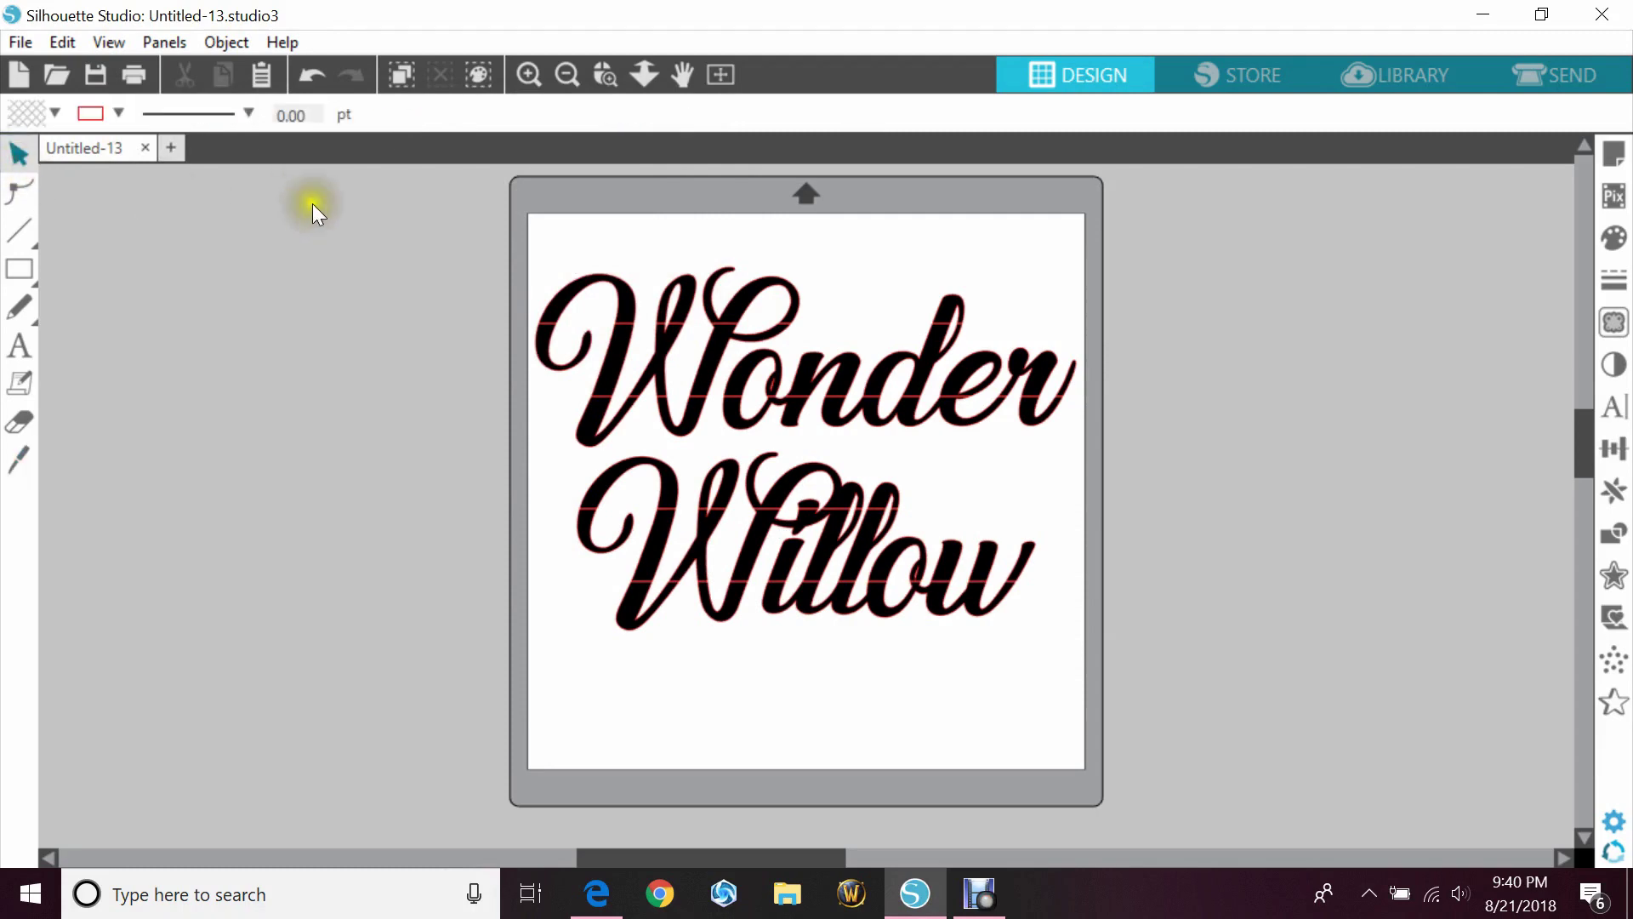
{"action": "left_click_drag", "start_coordinate": [390, 193], "coordinate": [1027, 300]}
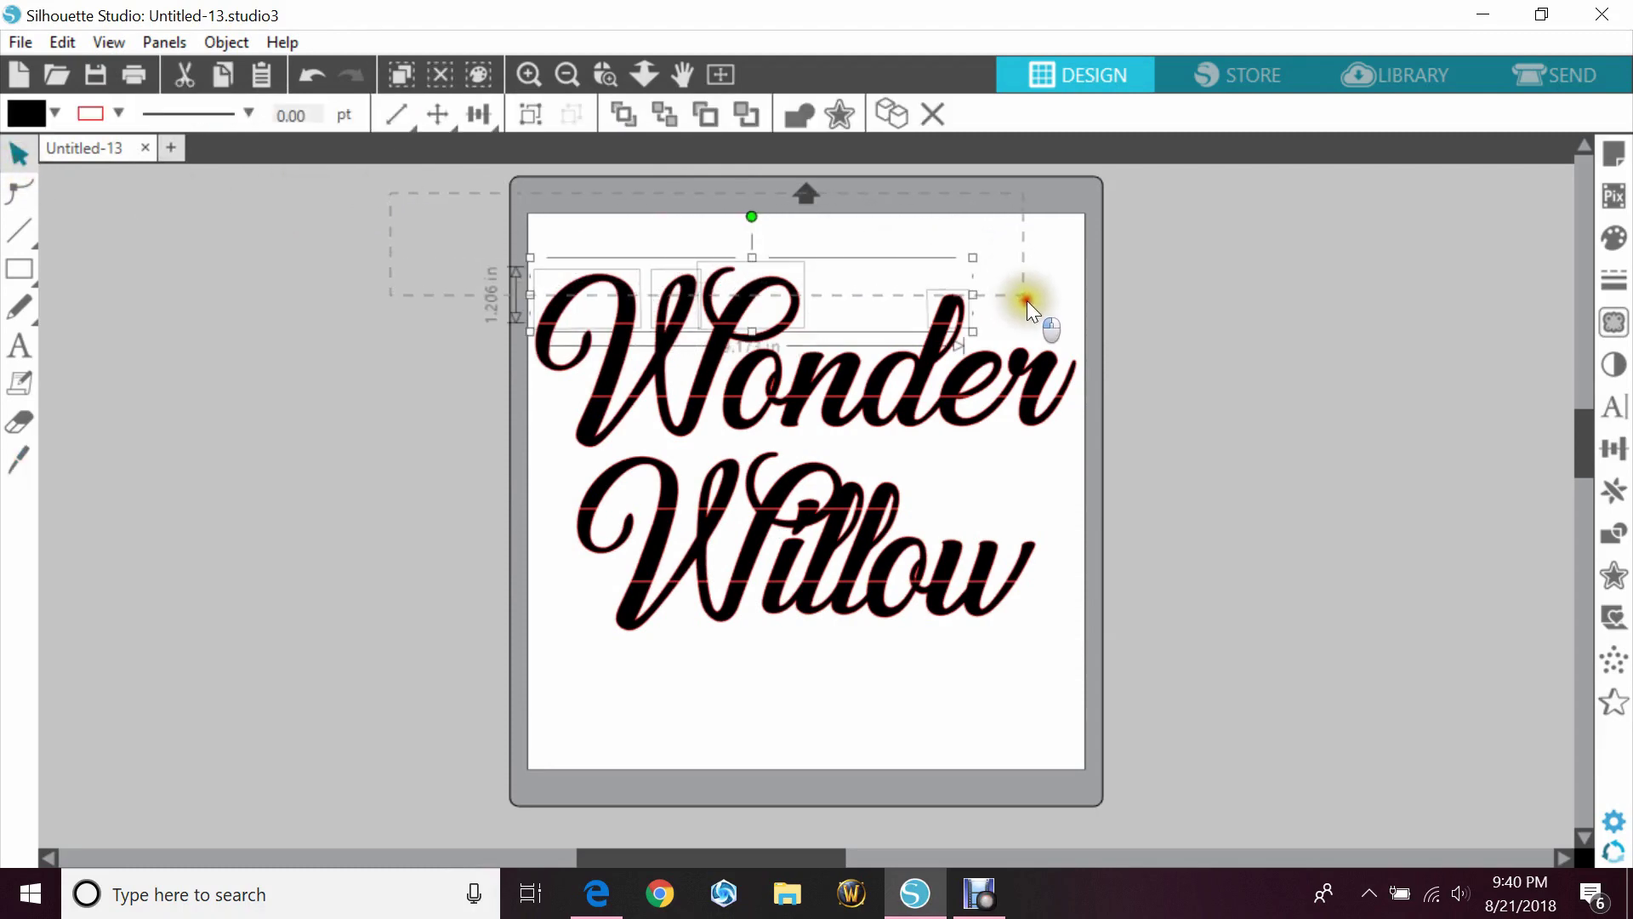
{"action": "left_click", "coordinate": [53, 119]}
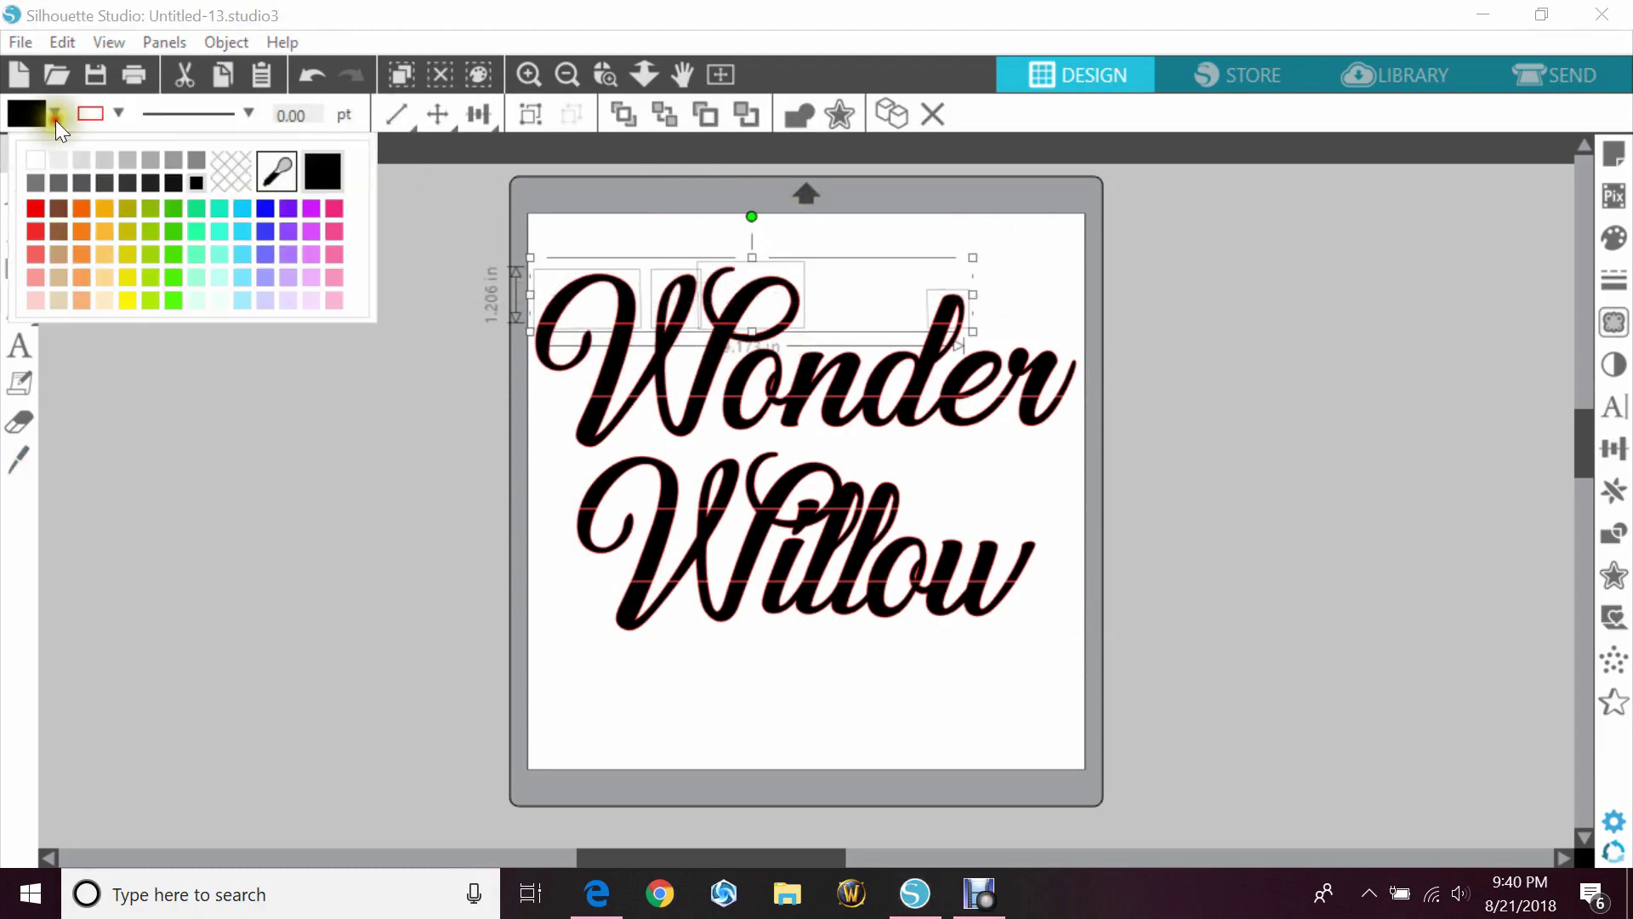
{"action": "left_click", "coordinate": [333, 209]}
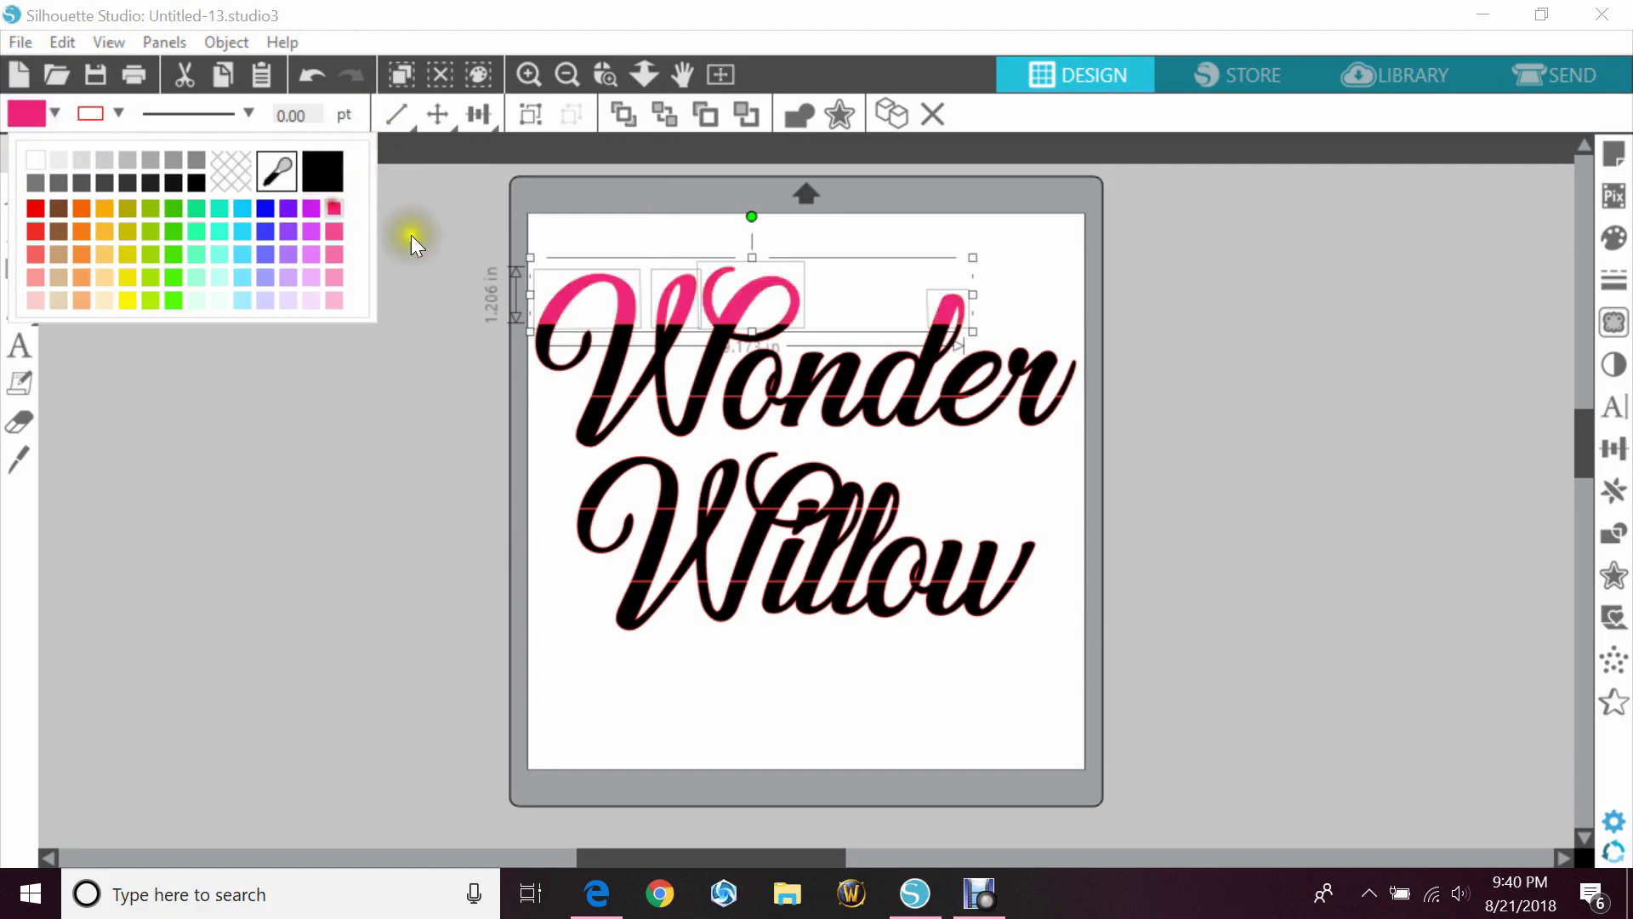
{"action": "left_click", "coordinate": [502, 358]}
Step: Fill the middle-band slices of Wonder, through the end of the r, with light pink
{"action": "left_click", "coordinate": [730, 370]}
{"action": "left_click", "coordinate": [820, 365], "text": "shift"}
{"action": "left_click", "coordinate": [935, 375], "text": "shift"}
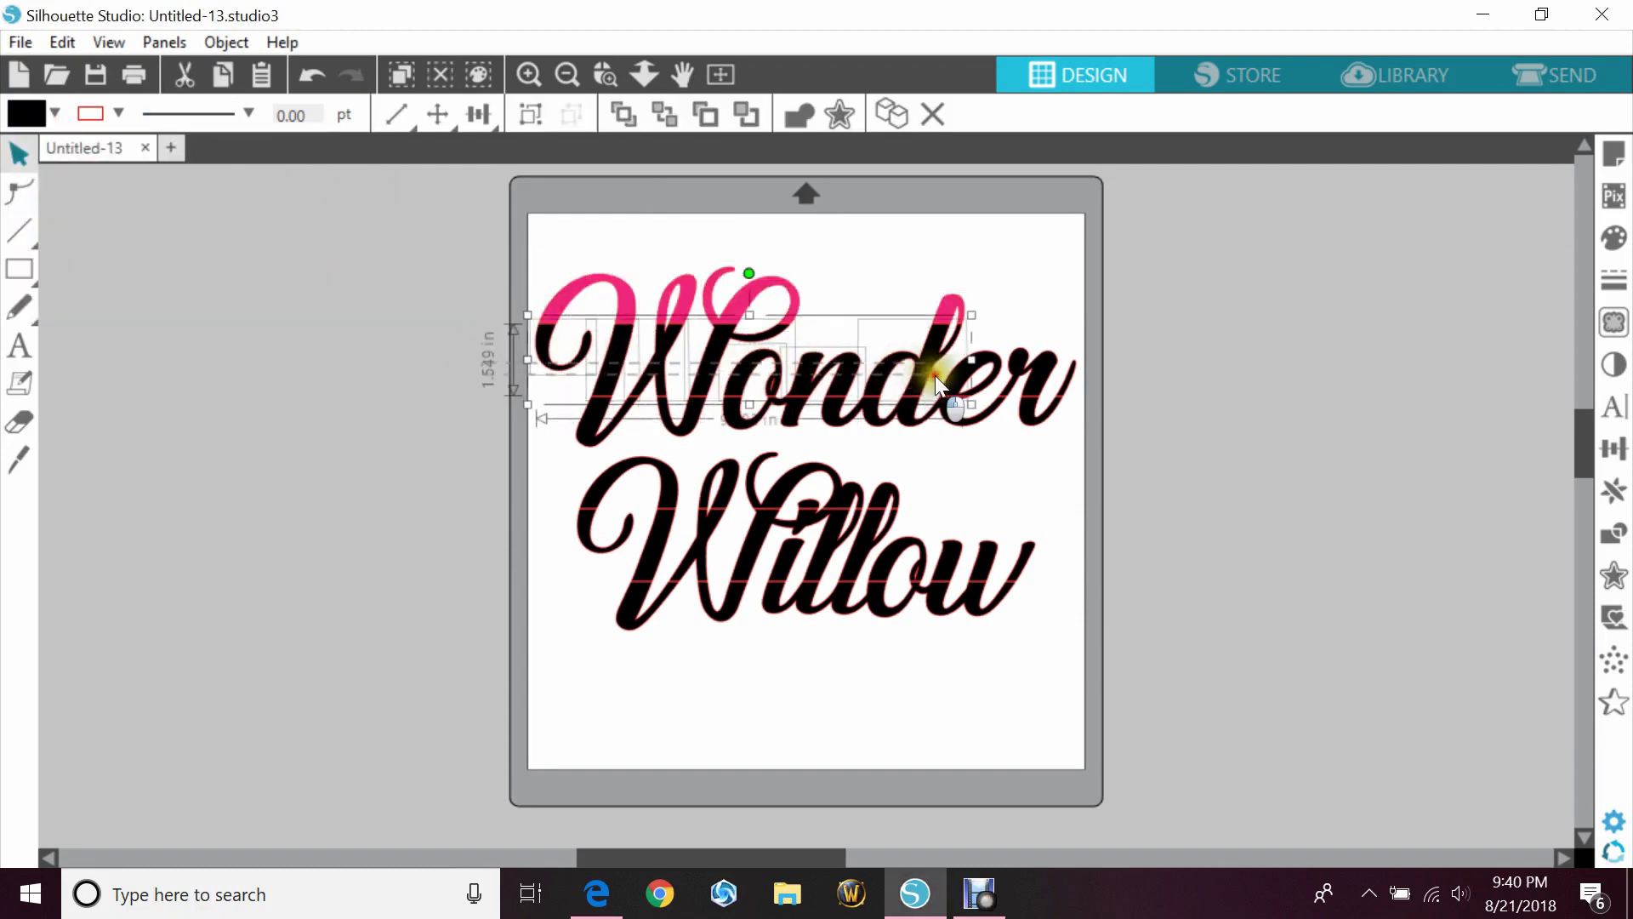
{"action": "left_click", "coordinate": [1014, 381], "text": "shift"}
{"action": "left_click", "coordinate": [1075, 386], "text": "shift"}
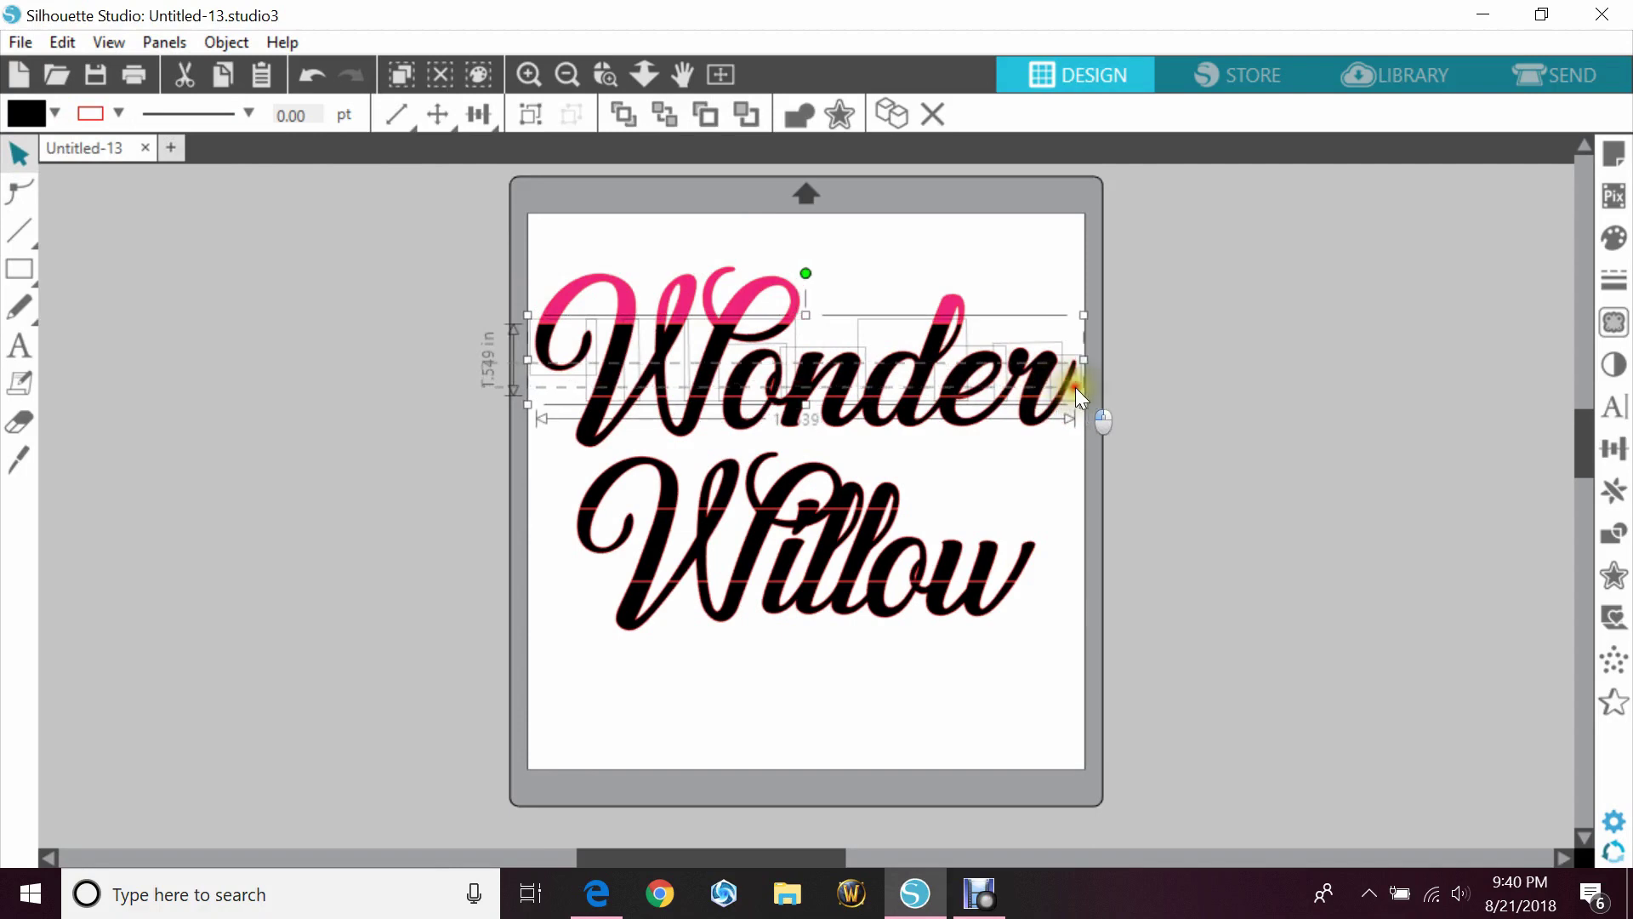
{"action": "left_click", "coordinate": [53, 118]}
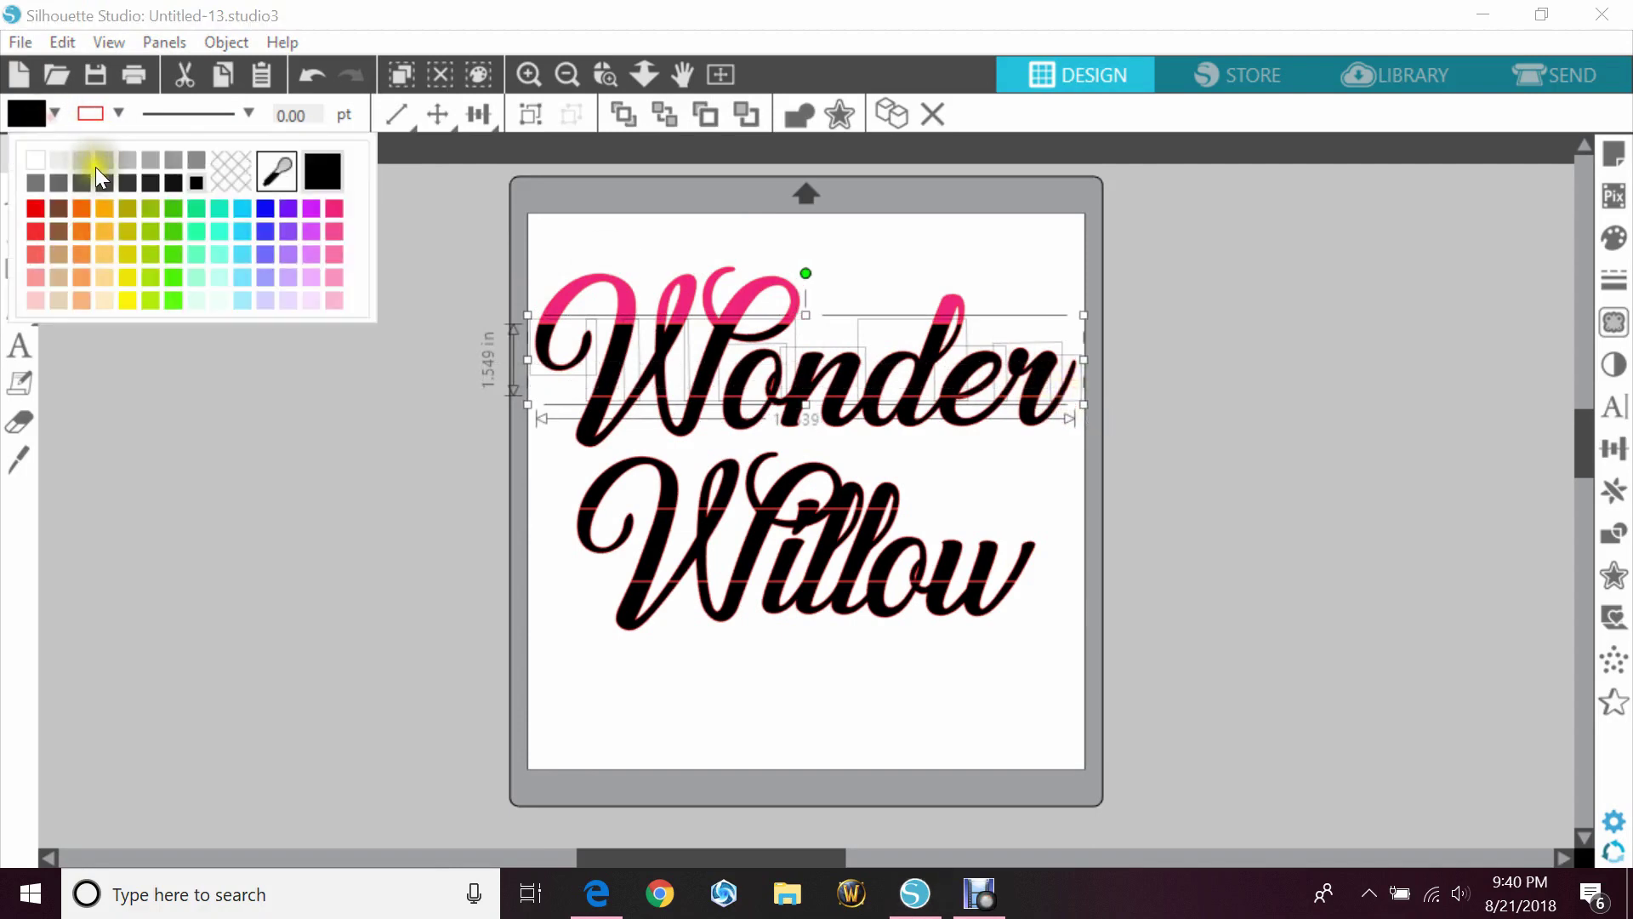
{"action": "left_click", "coordinate": [337, 271]}
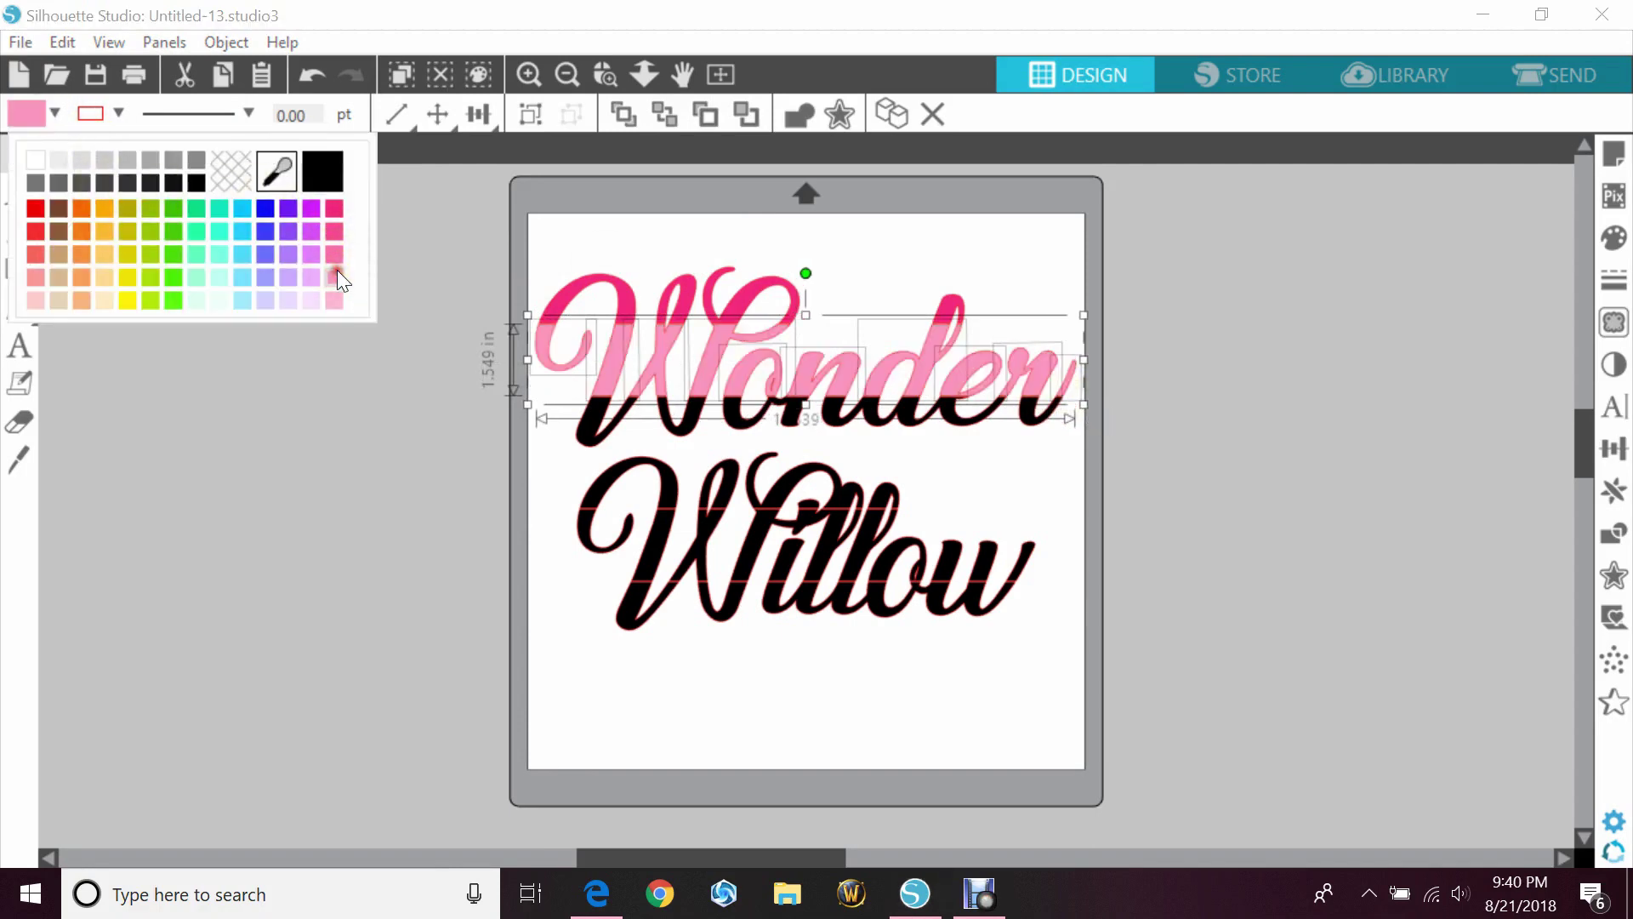
{"action": "left_click", "coordinate": [510, 441]}
Step: Fill the bottom-band slices of Wonder with pale pink and deselect them
{"action": "left_click", "coordinate": [650, 427]}
{"action": "left_click", "coordinate": [916, 400], "text": "shift"}
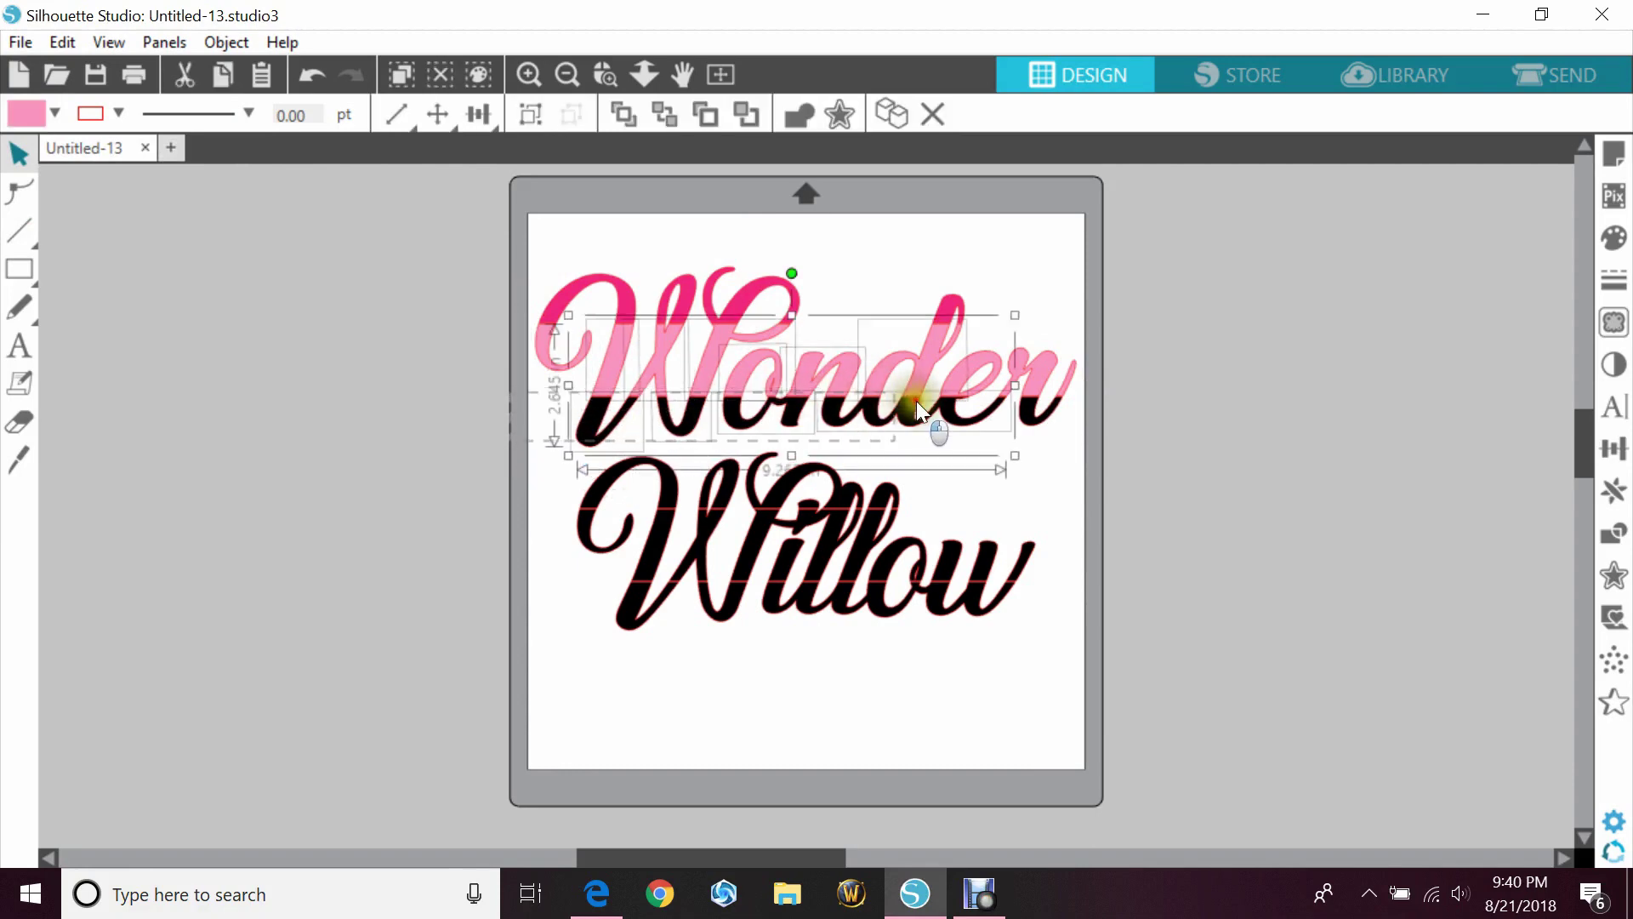
{"action": "left_click", "coordinate": [995, 416], "text": "shift"}
{"action": "left_click", "coordinate": [1054, 411], "text": "shift"}
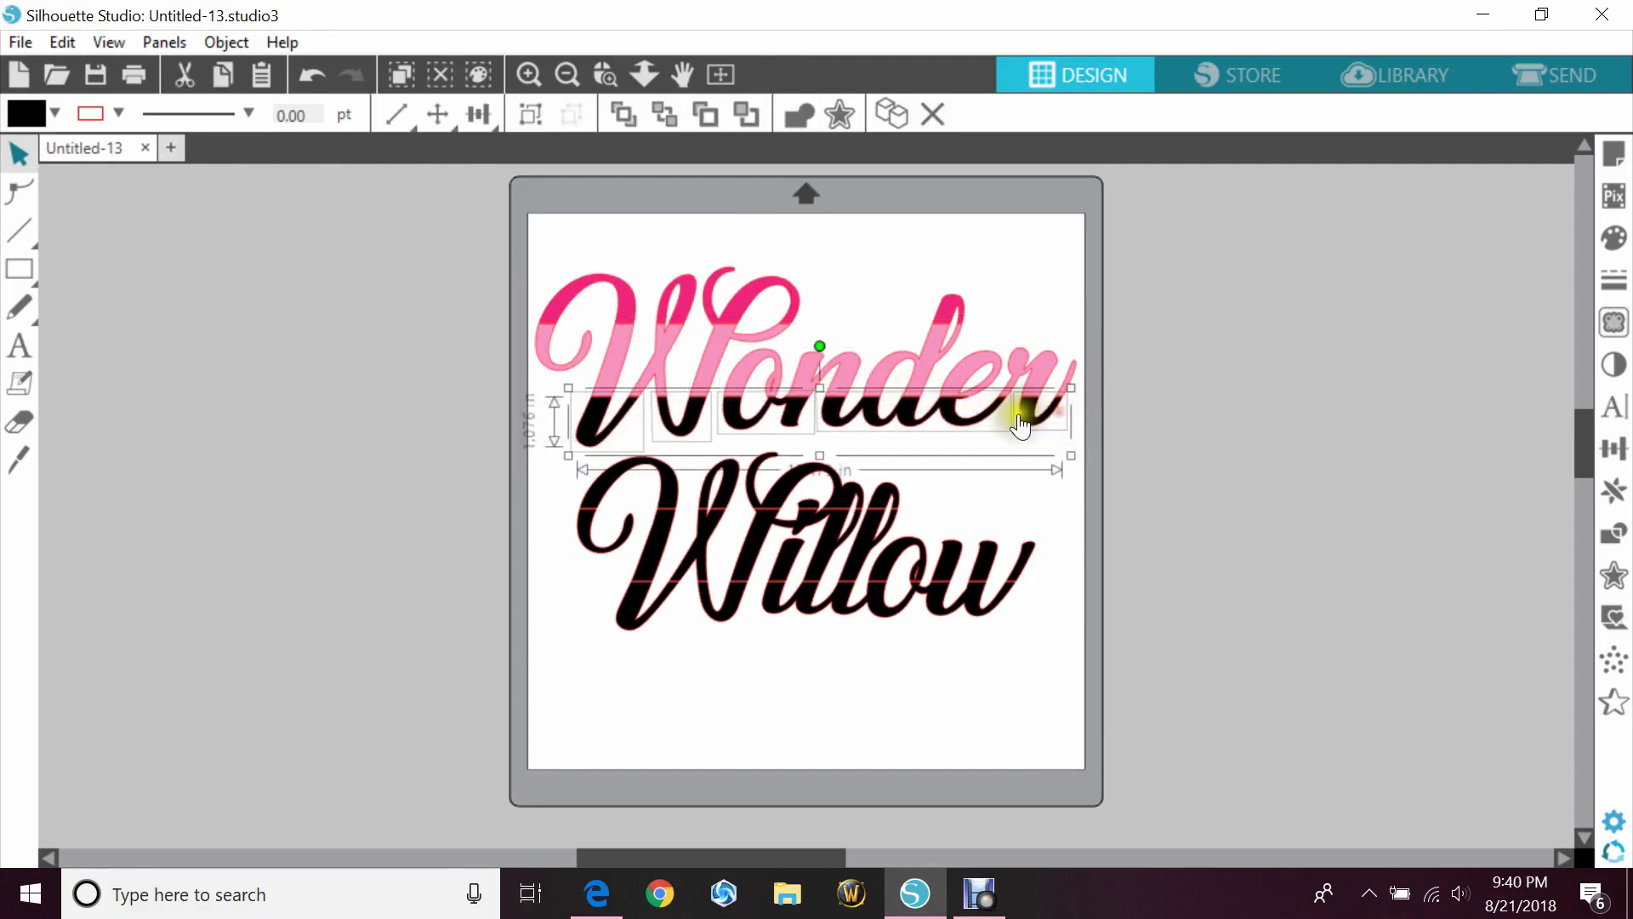
{"action": "left_click", "coordinate": [55, 106]}
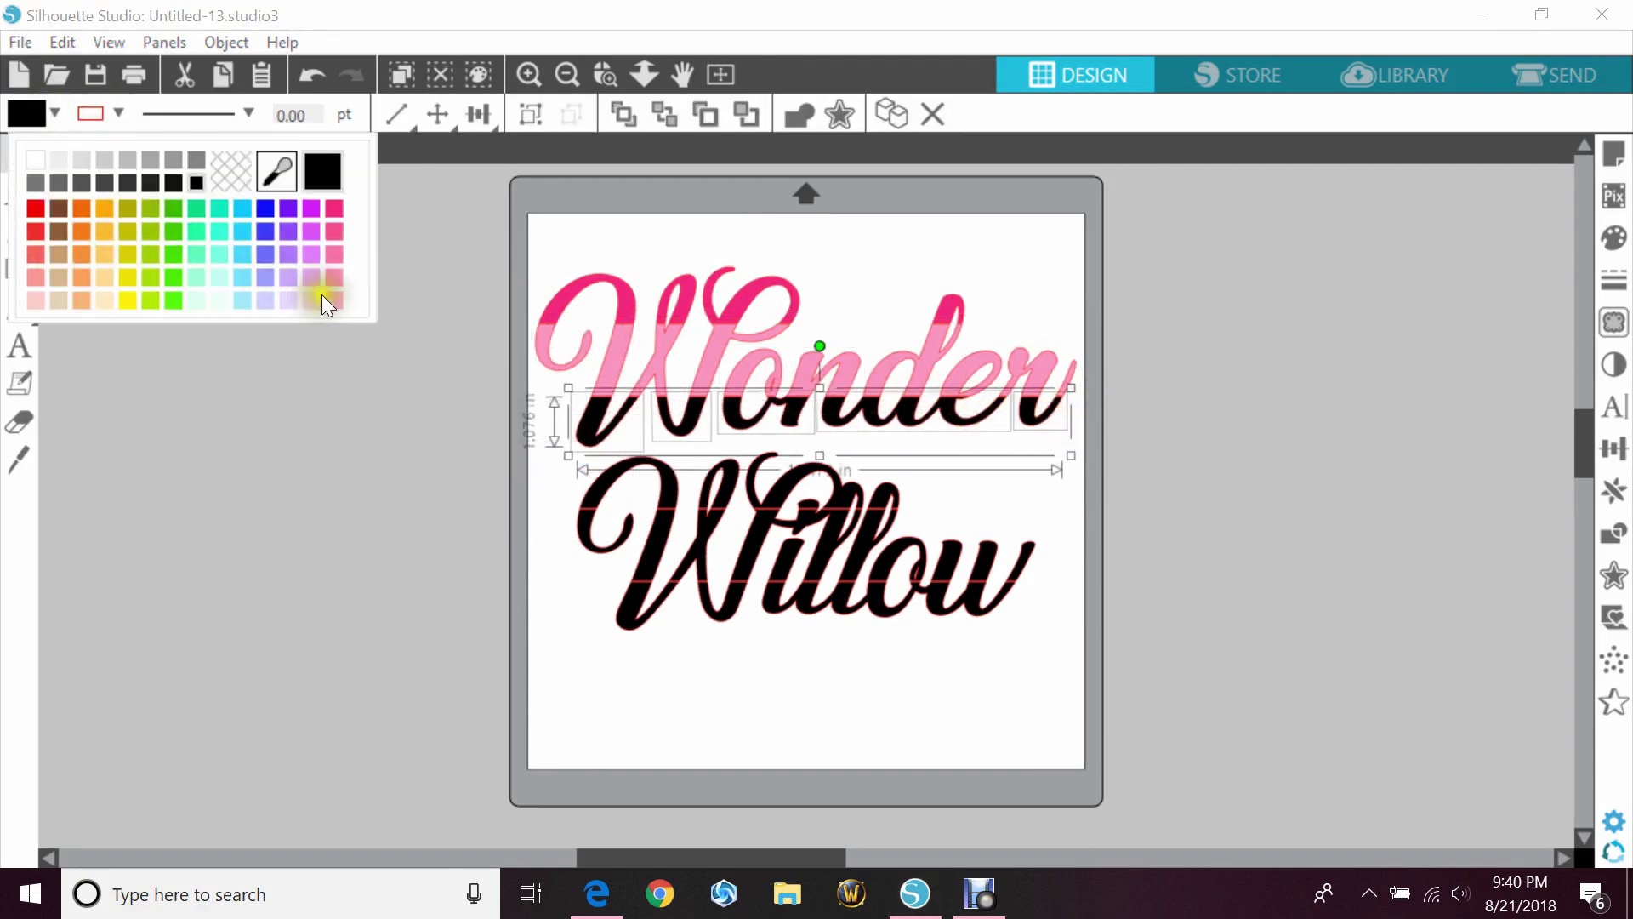
{"action": "left_click", "coordinate": [334, 298]}
{"action": "left_click", "coordinate": [417, 495]}
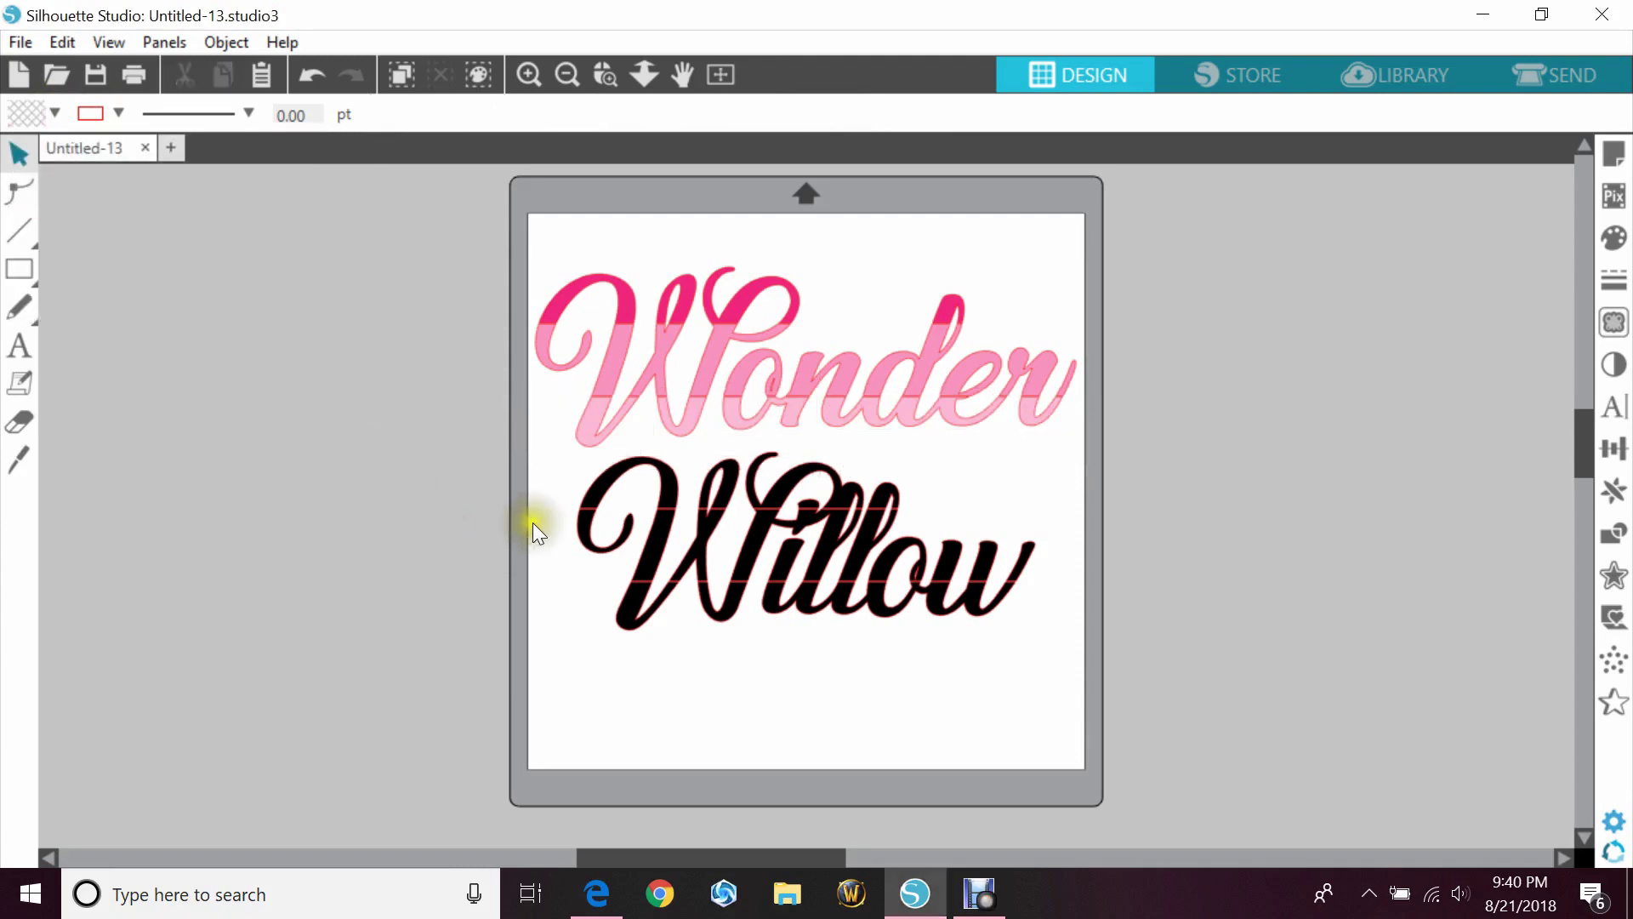
Step: Fill the top band of Willow slices with strong green
{"action": "left_click_drag", "start_coordinate": [550, 482], "coordinate": [907, 495]}
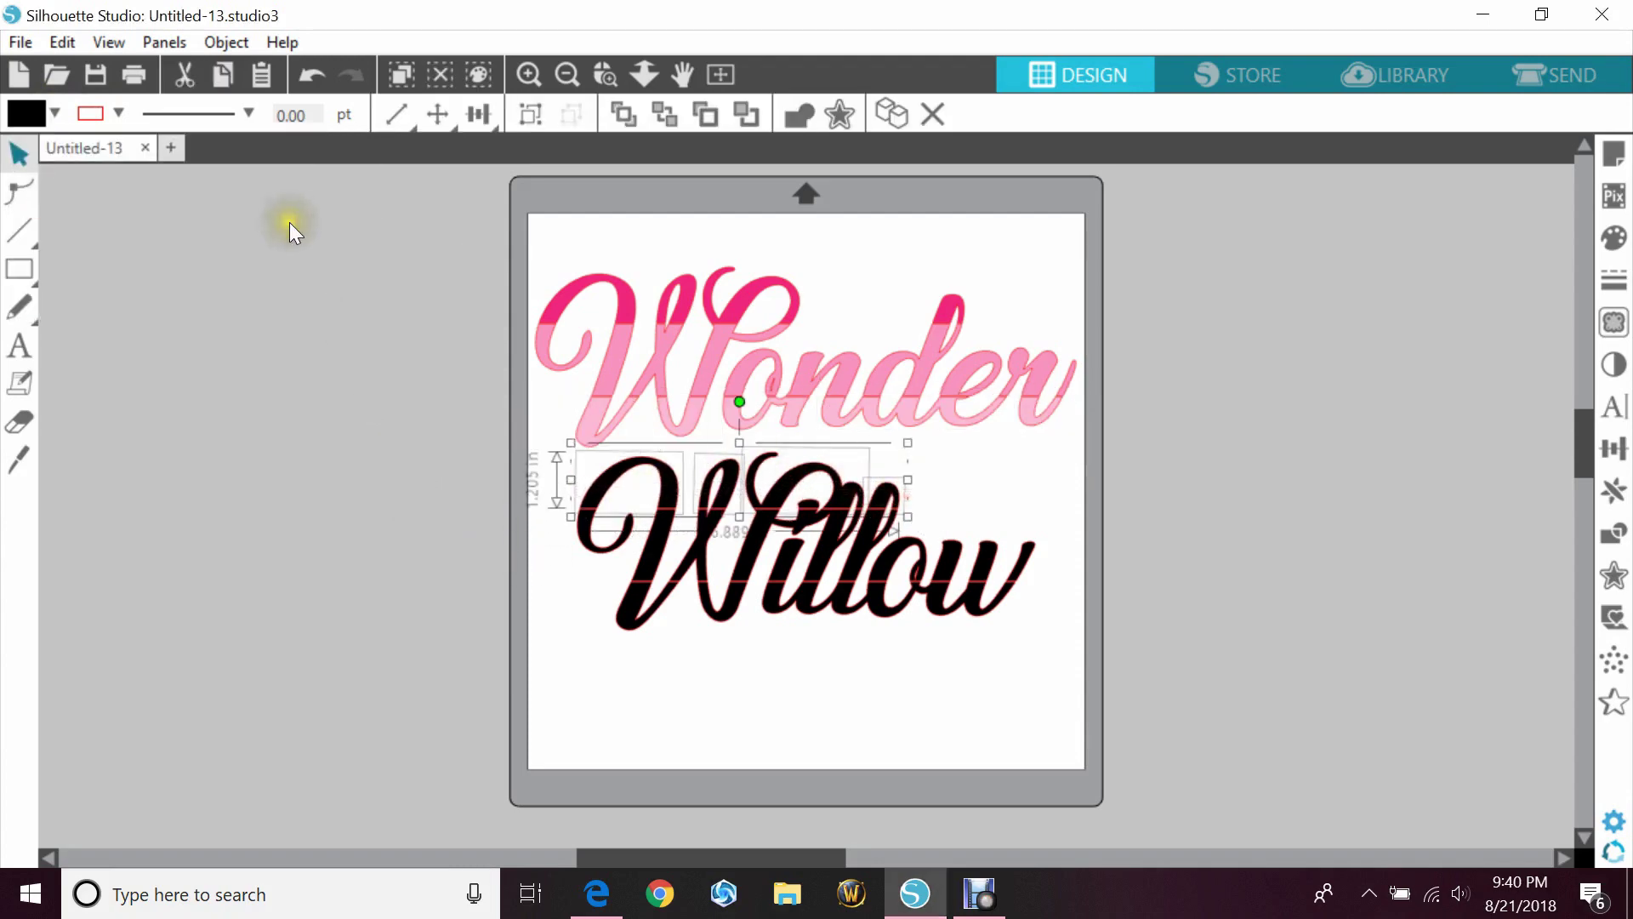
{"action": "left_click", "coordinate": [55, 114]}
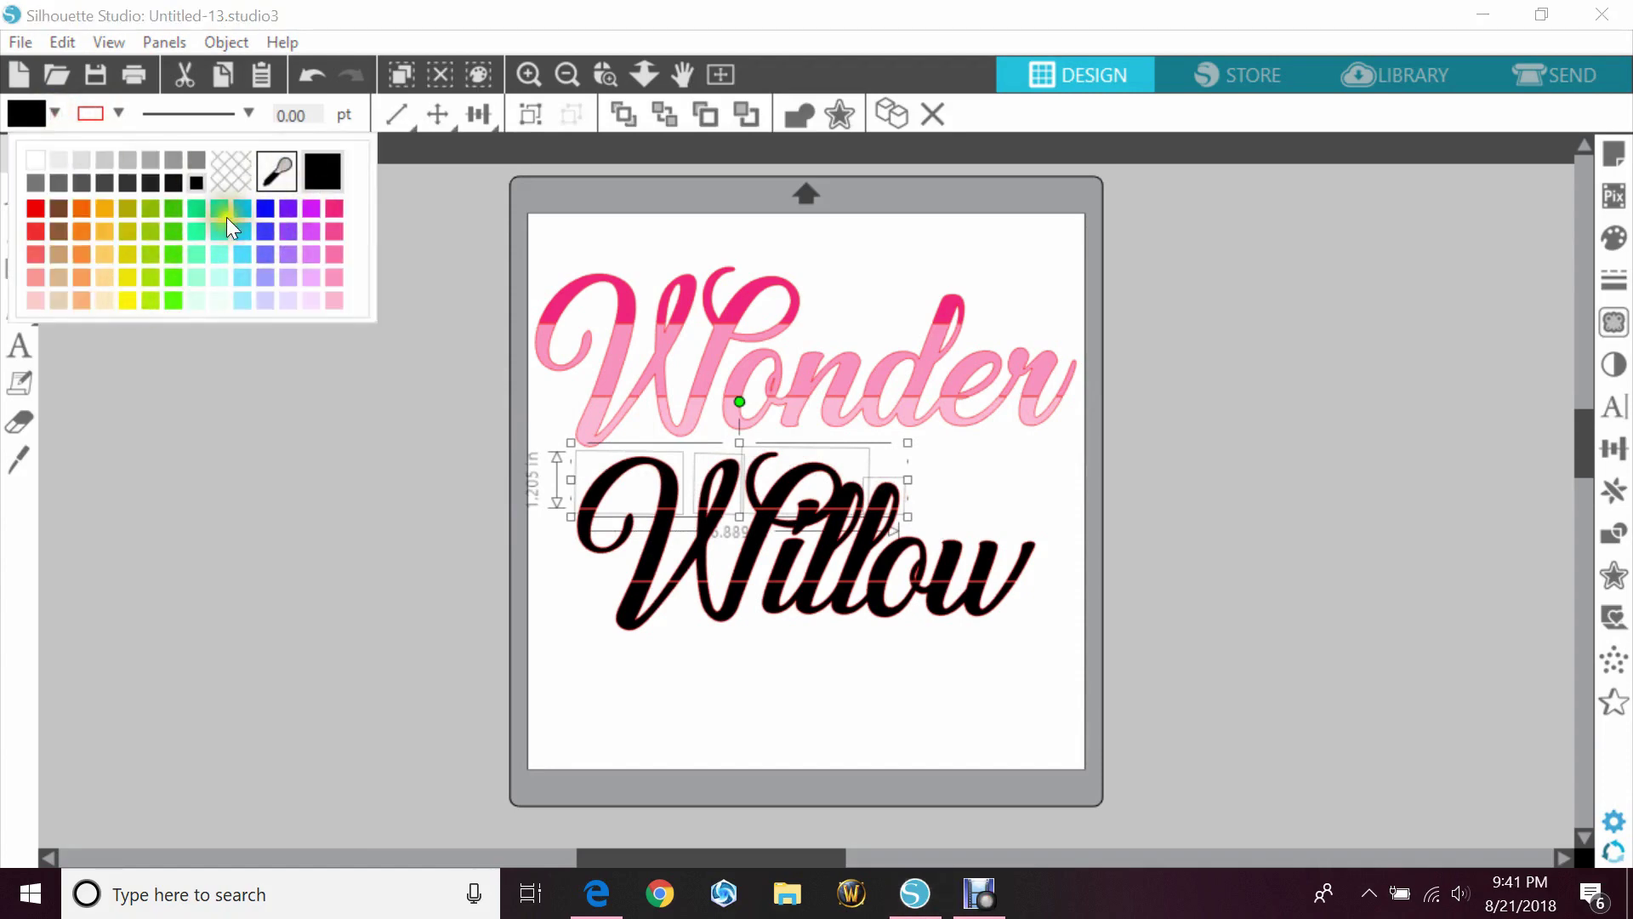
{"action": "left_click", "coordinate": [196, 211]}
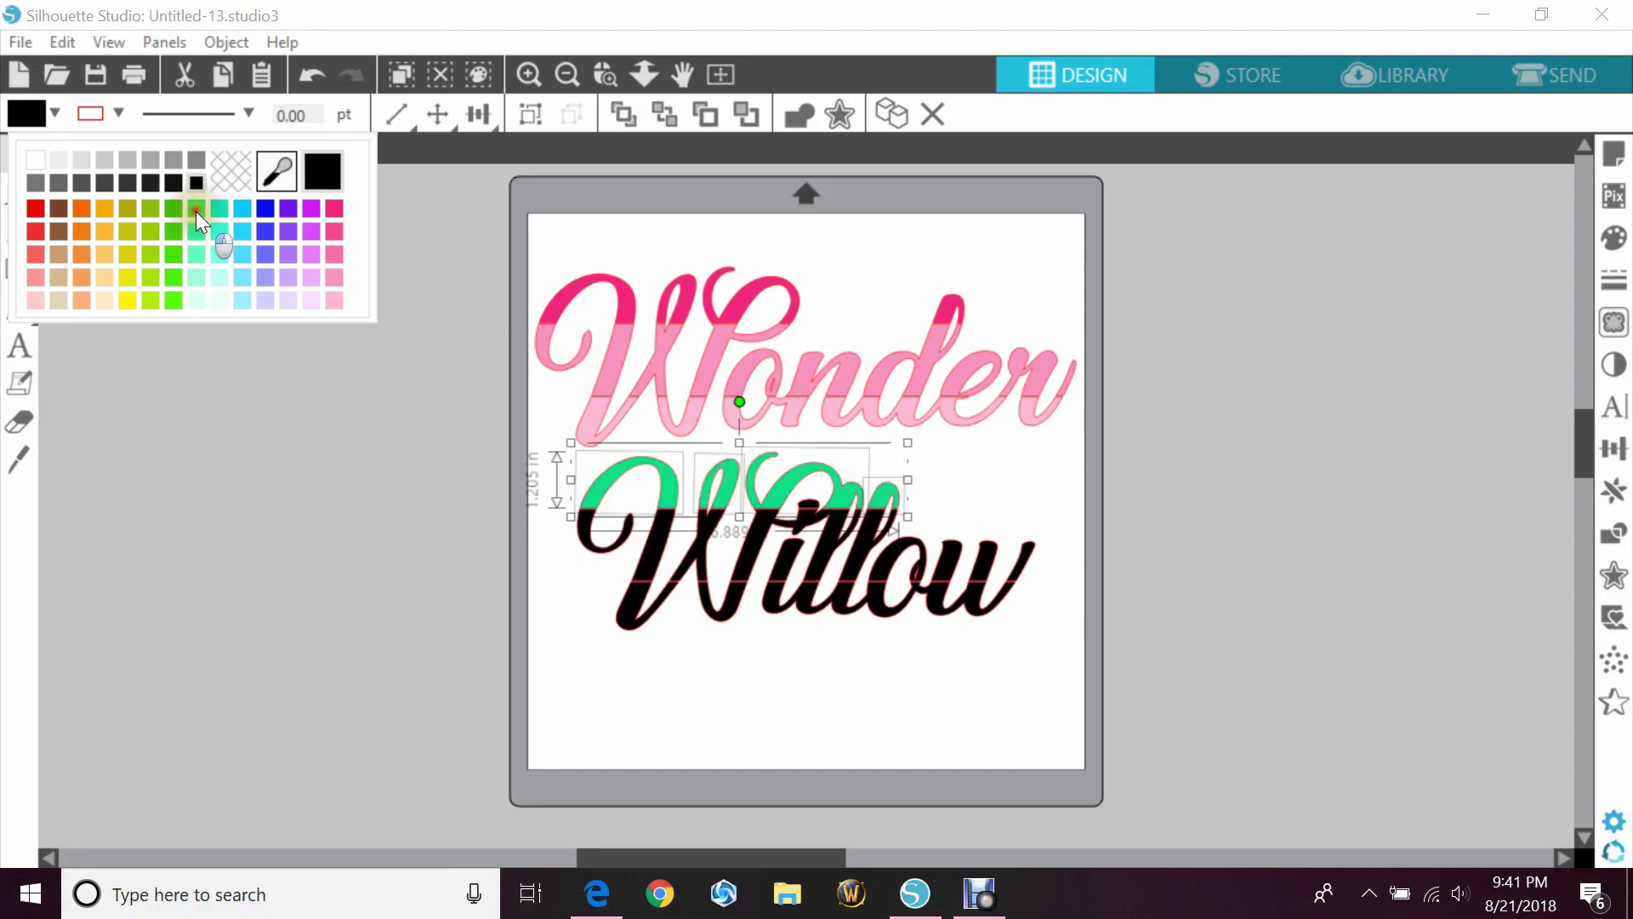
Step: Fill the middle-band pieces of Willow, including the w's tail, with mint green
{"action": "left_click", "coordinate": [675, 538]}
{"action": "left_click", "coordinate": [793, 539], "text": "shift"}
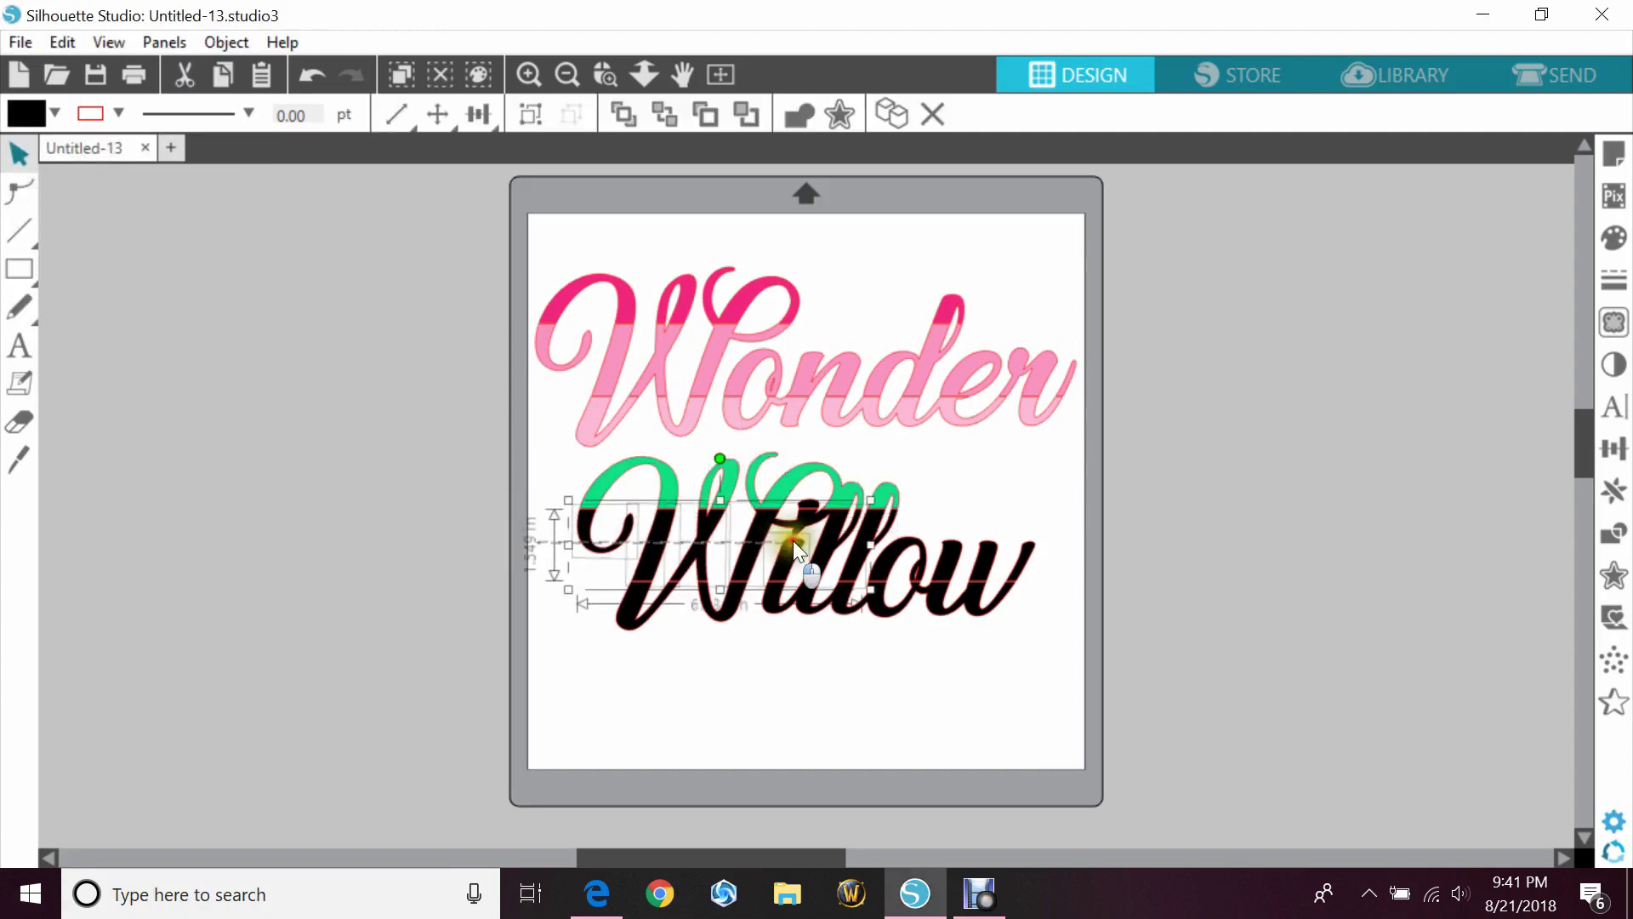
{"action": "left_click", "coordinate": [864, 547], "text": "shift"}
{"action": "left_click", "coordinate": [962, 553], "text": "shift"}
{"action": "left_click", "coordinate": [1031, 553], "text": "shift"}
{"action": "left_click", "coordinate": [1049, 553], "text": "shift"}
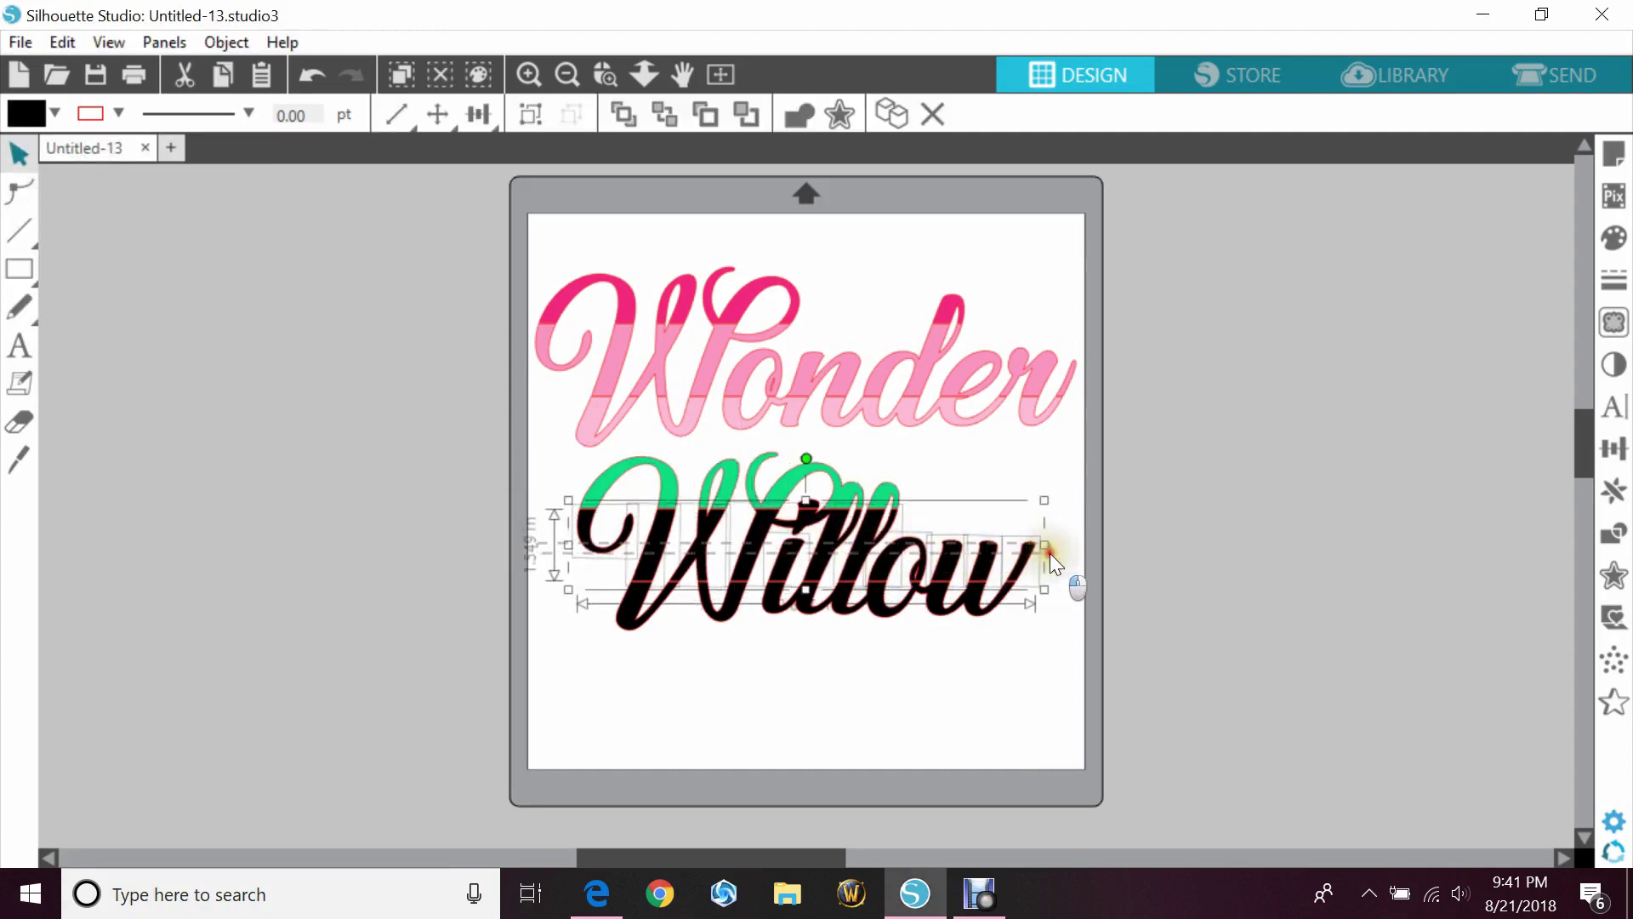
{"action": "left_click", "coordinate": [54, 111]}
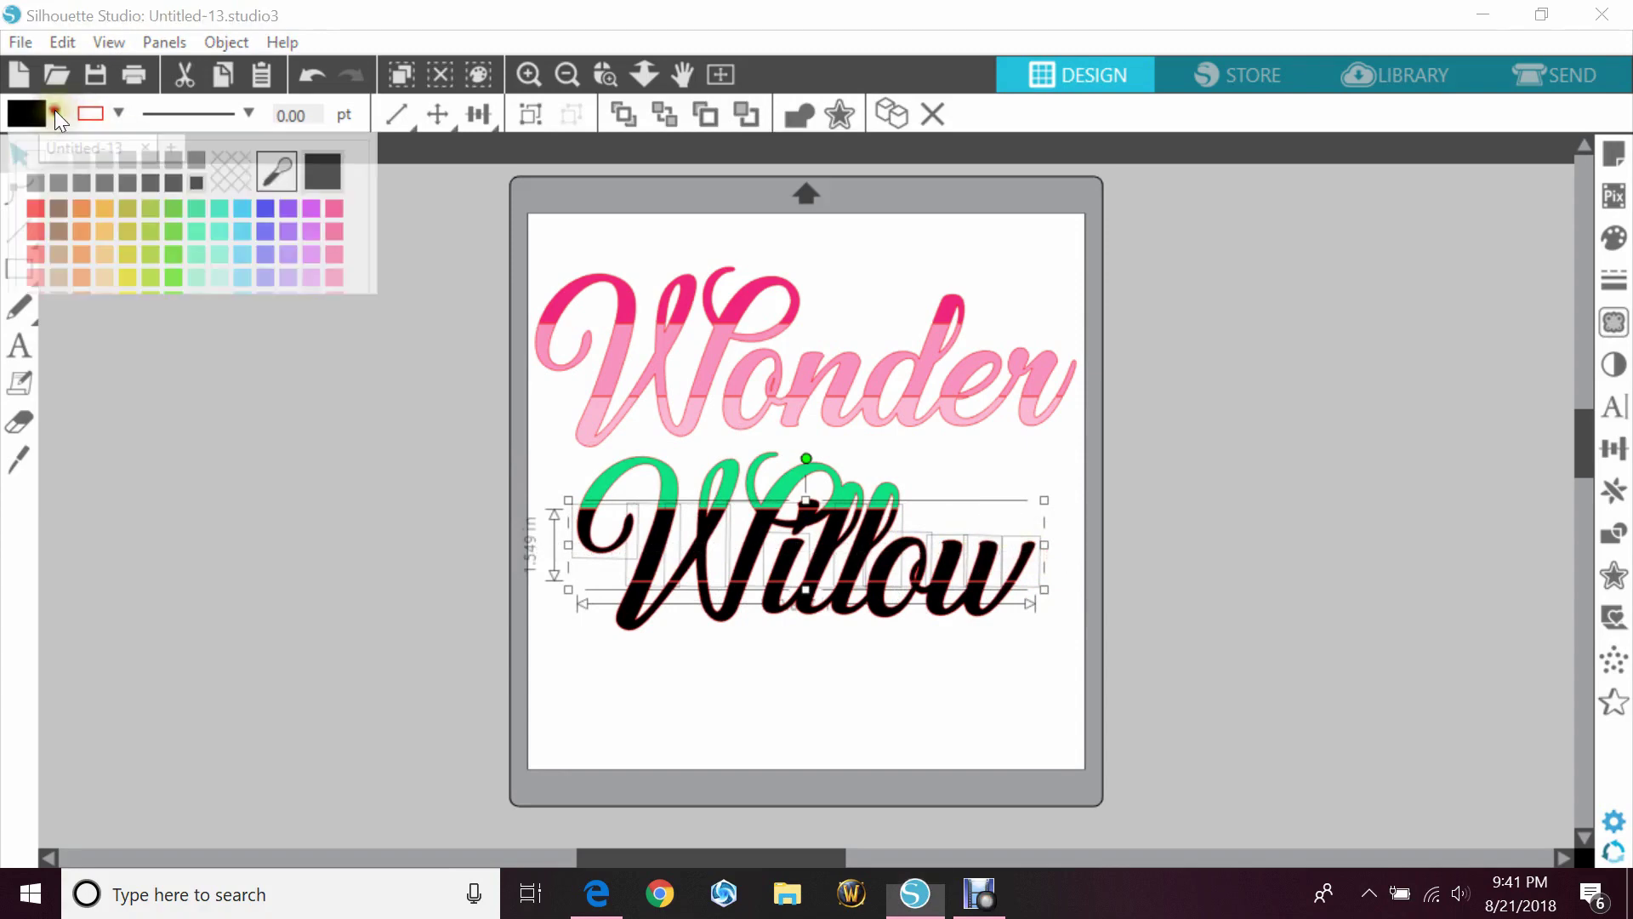
{"action": "left_click", "coordinate": [202, 255]}
{"action": "left_click", "coordinate": [539, 553]}
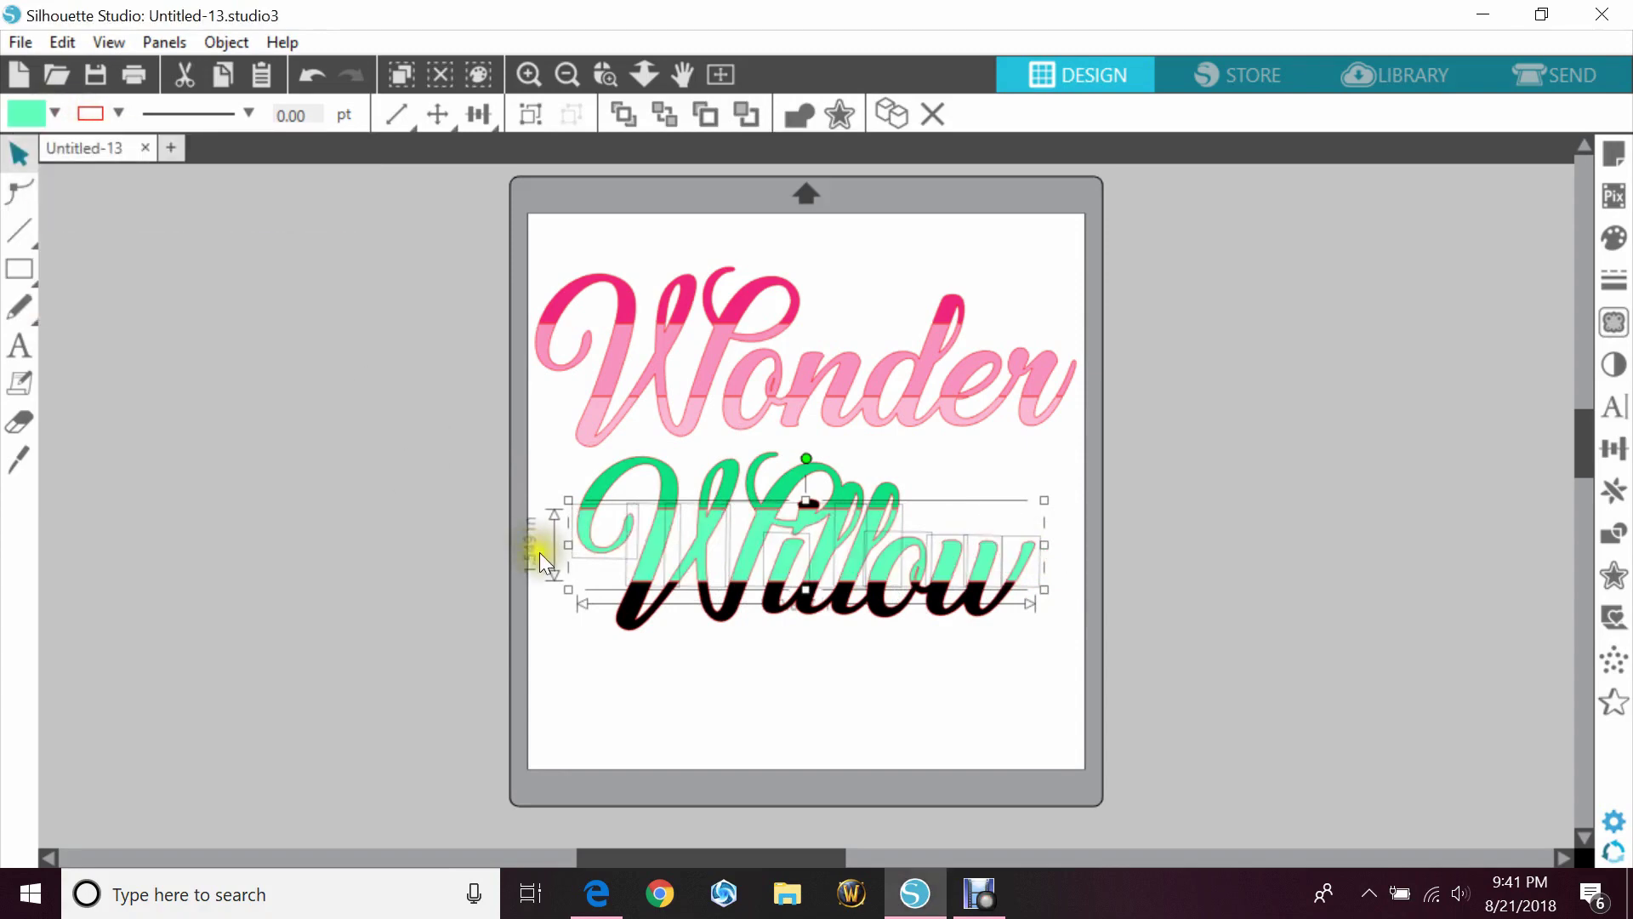
Step: Fill the bottom band of Willow with pale mint
{"action": "left_click", "coordinate": [592, 629]}
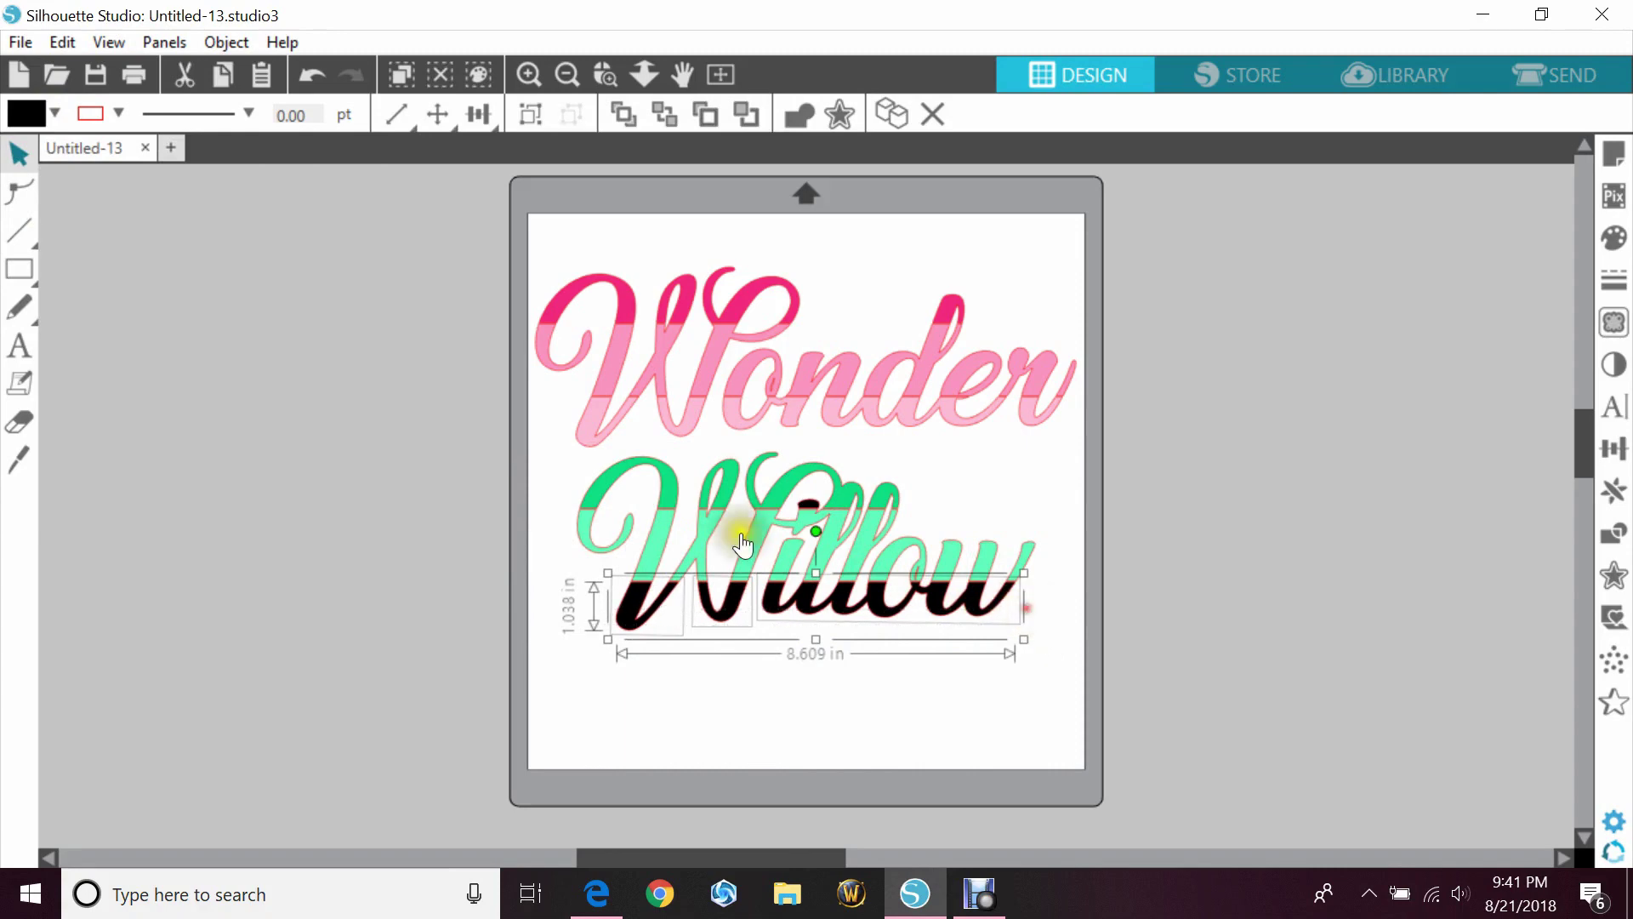
{"action": "left_click", "coordinate": [54, 114]}
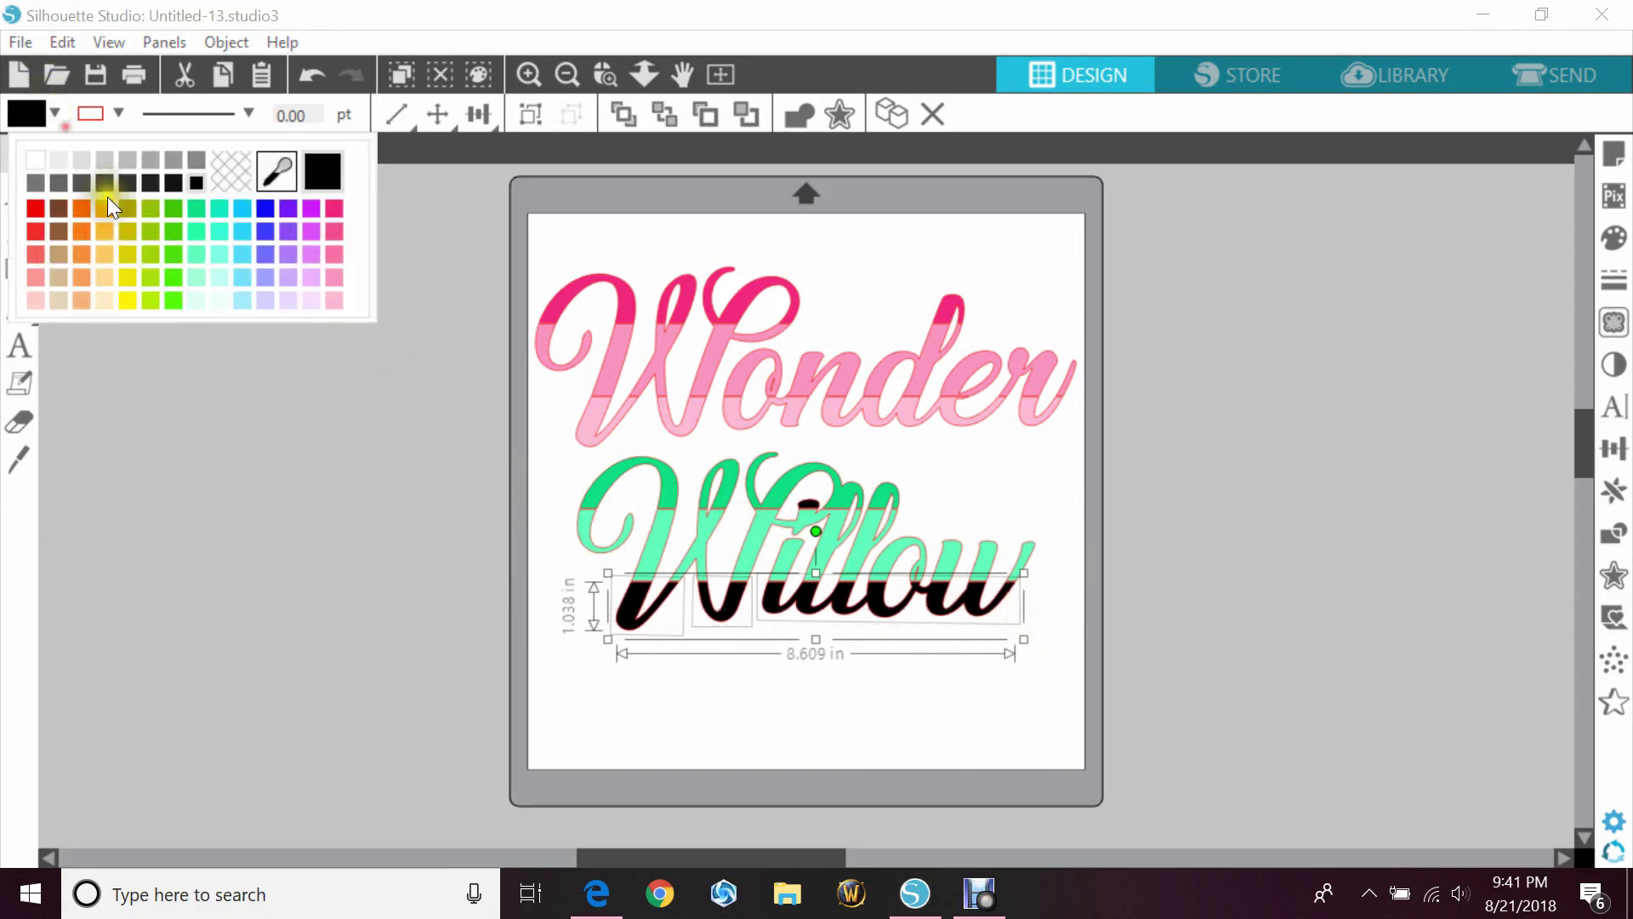
{"action": "left_click", "coordinate": [192, 303]}
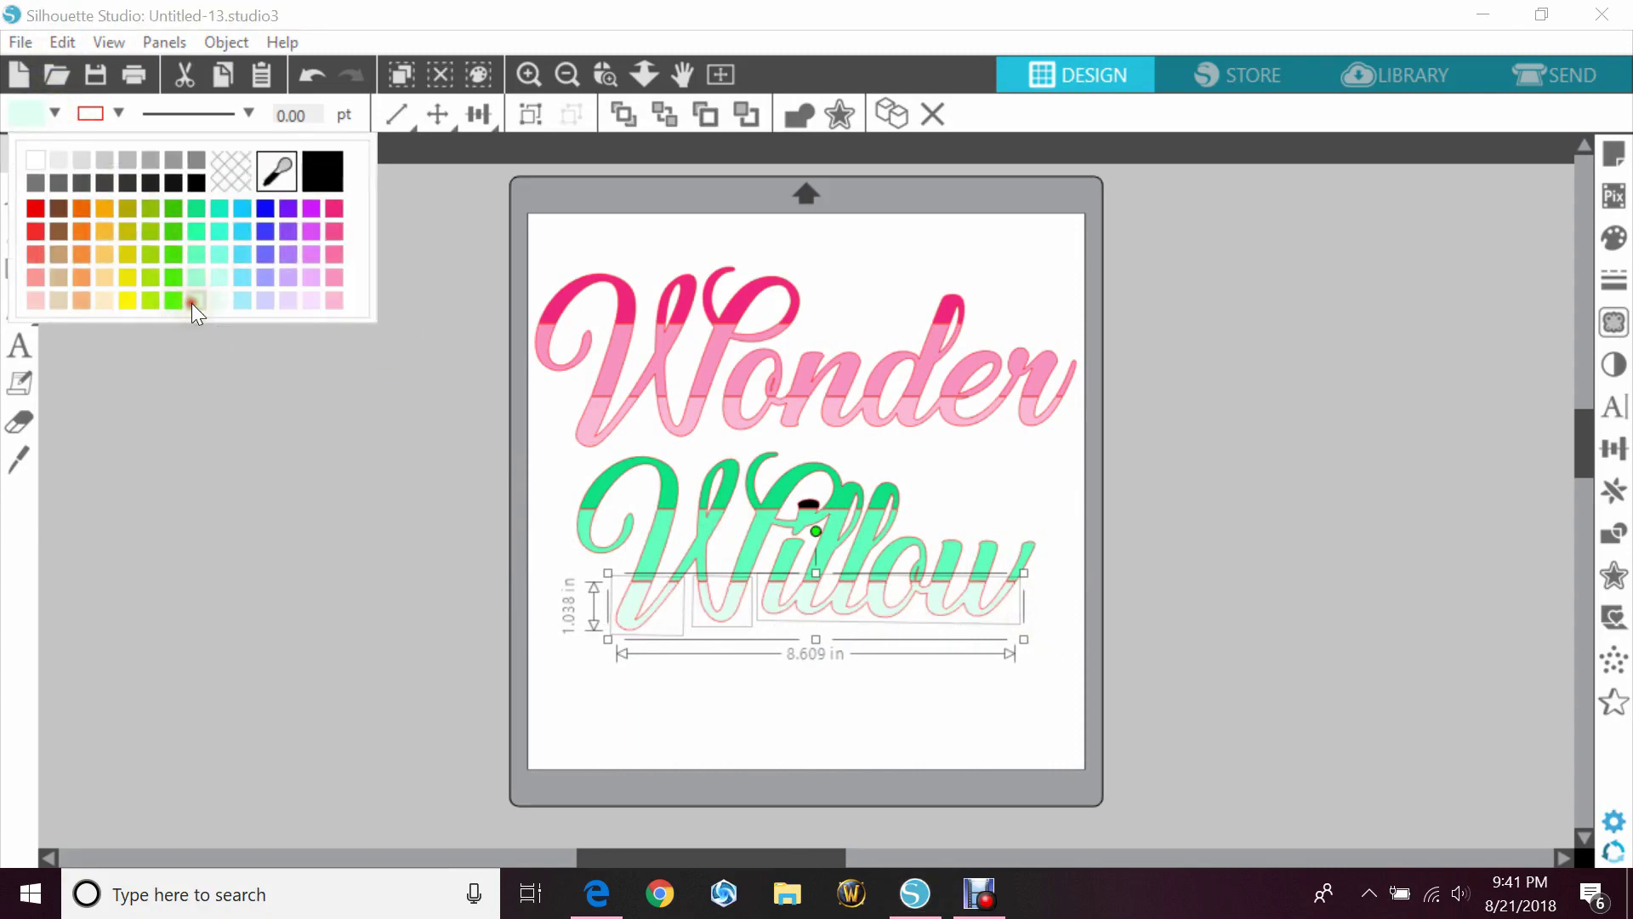
Step: Recolour the small leftover piece inside the o a darker green
{"action": "left_click", "coordinate": [810, 510]}
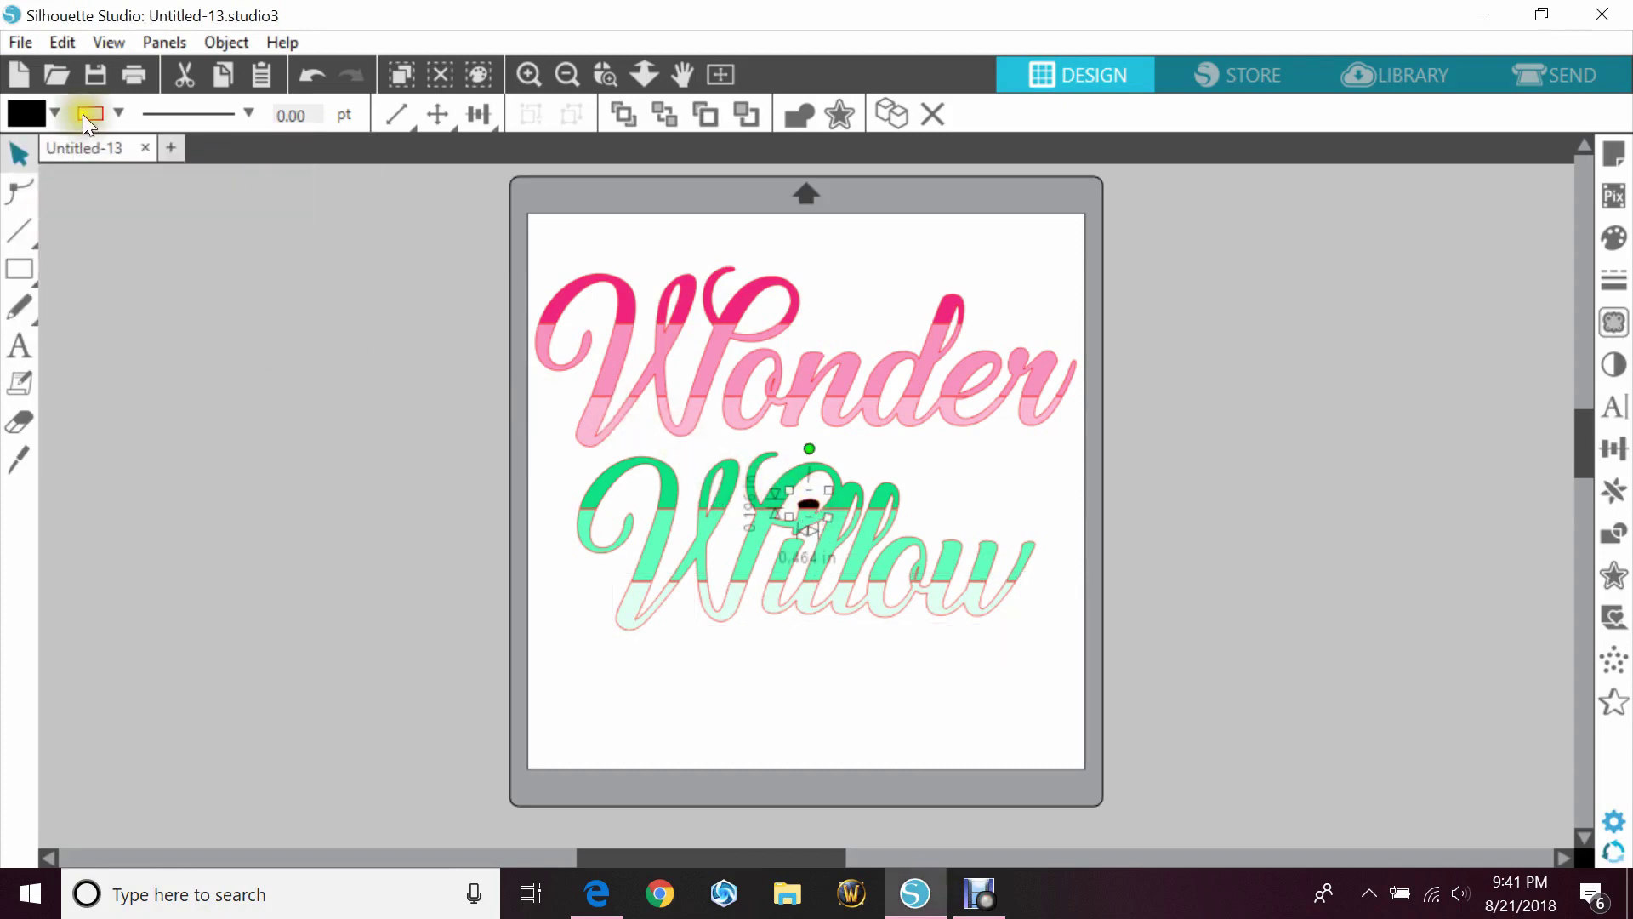
{"action": "left_click", "coordinate": [54, 114]}
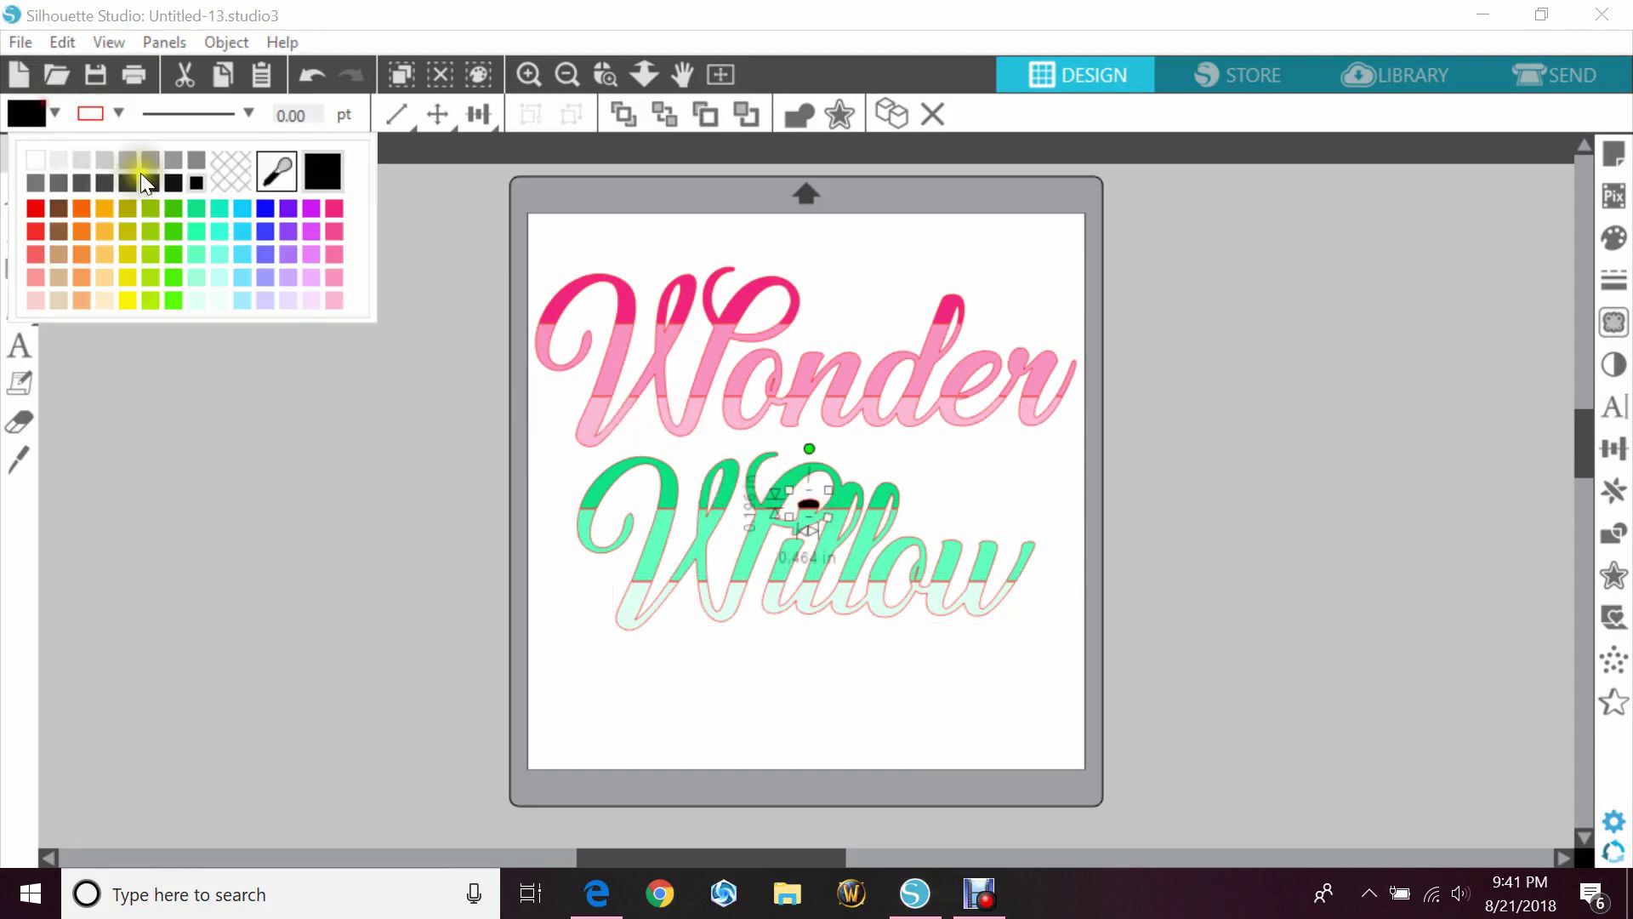
{"action": "left_click", "coordinate": [196, 229]}
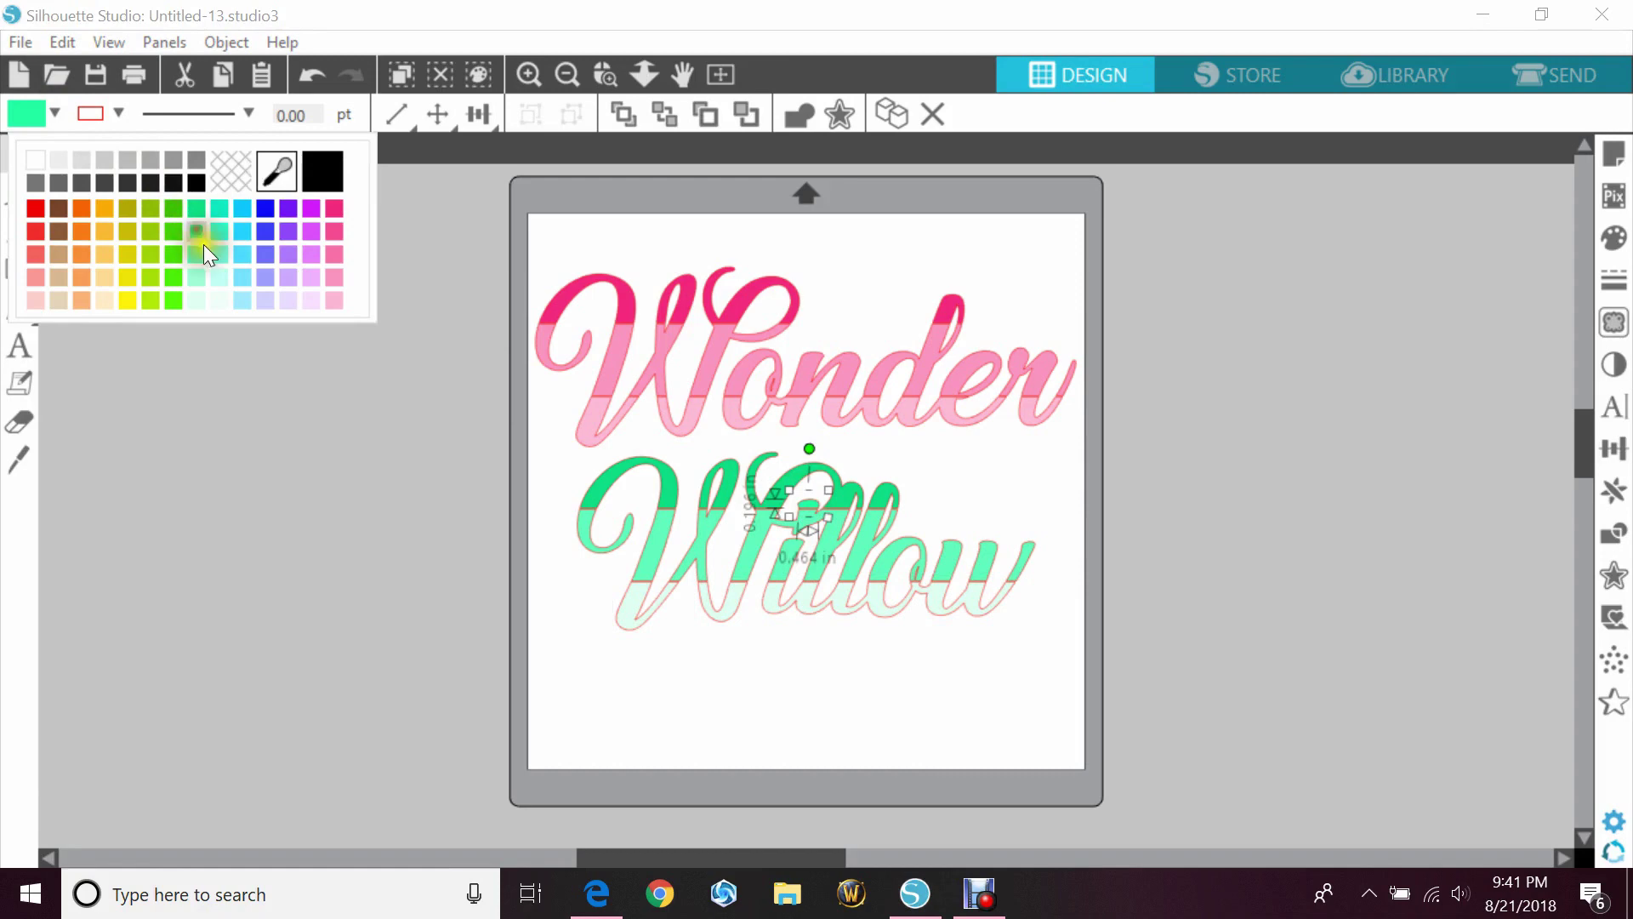
{"action": "left_click", "coordinate": [57, 114]}
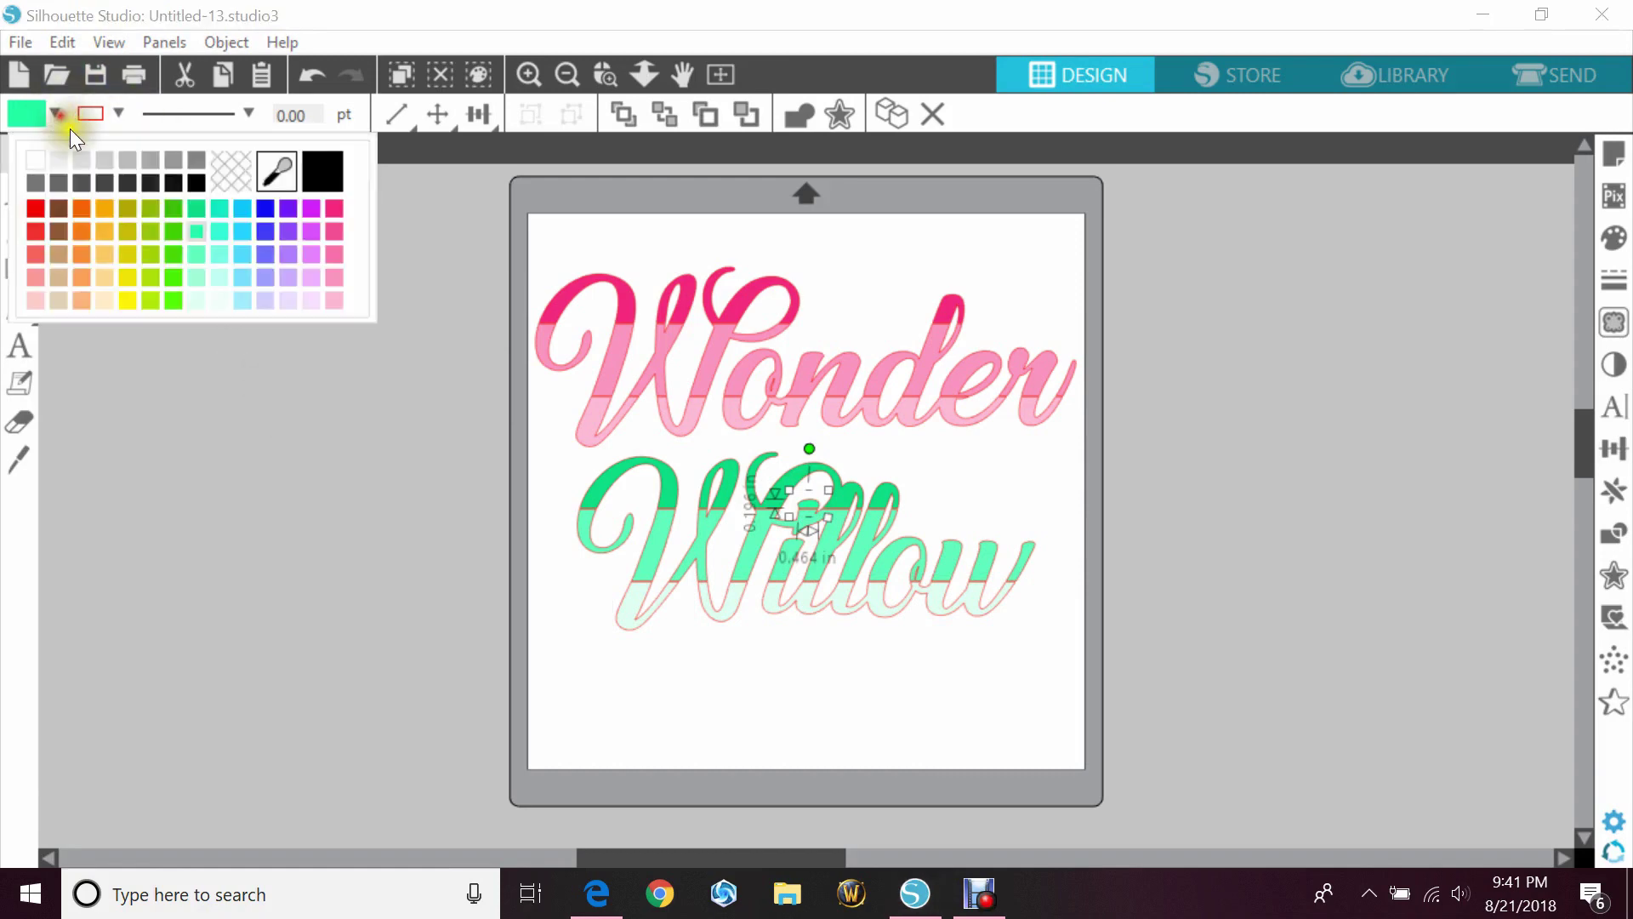
{"action": "left_click", "coordinate": [192, 208]}
{"action": "left_click", "coordinate": [366, 457]}
Step: Make all lettering outlines transparent, then zoom in on the finished pink and green fades
{"action": "mouse_move", "coordinate": [427, 274]}
{"action": "left_mouse_down"}
{"action": "mouse_move", "coordinate": [953, 633]}
{"action": "mouse_move", "coordinate": [1190, 702]}
{"action": "left_mouse_up"}
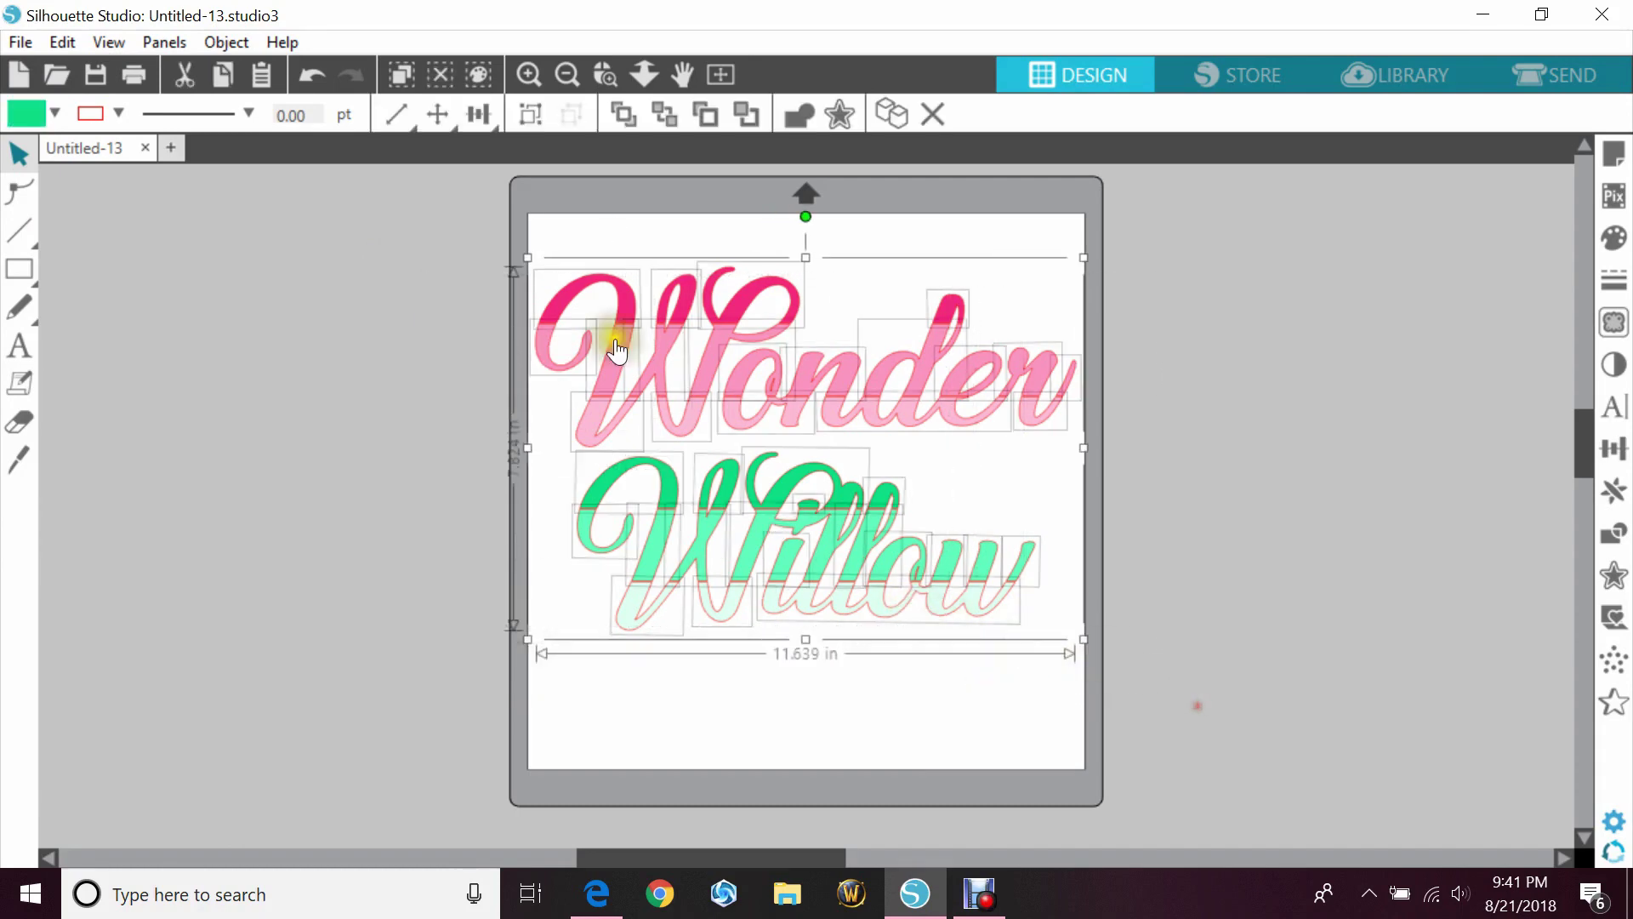
{"action": "left_click", "coordinate": [112, 114]}
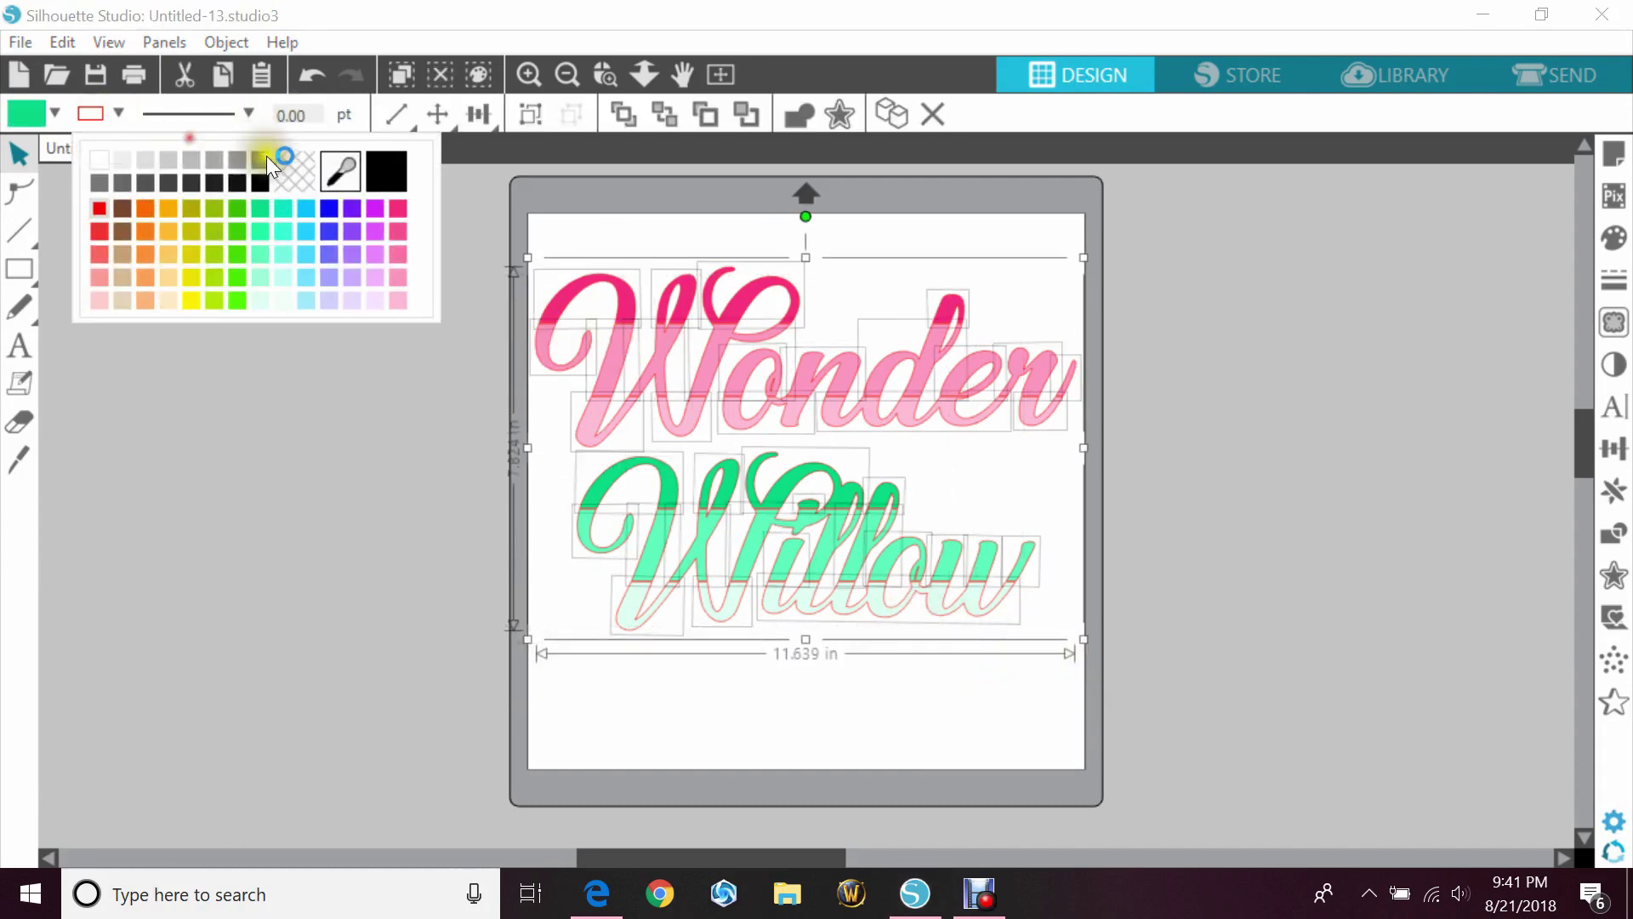
{"action": "left_click", "coordinate": [403, 452]}
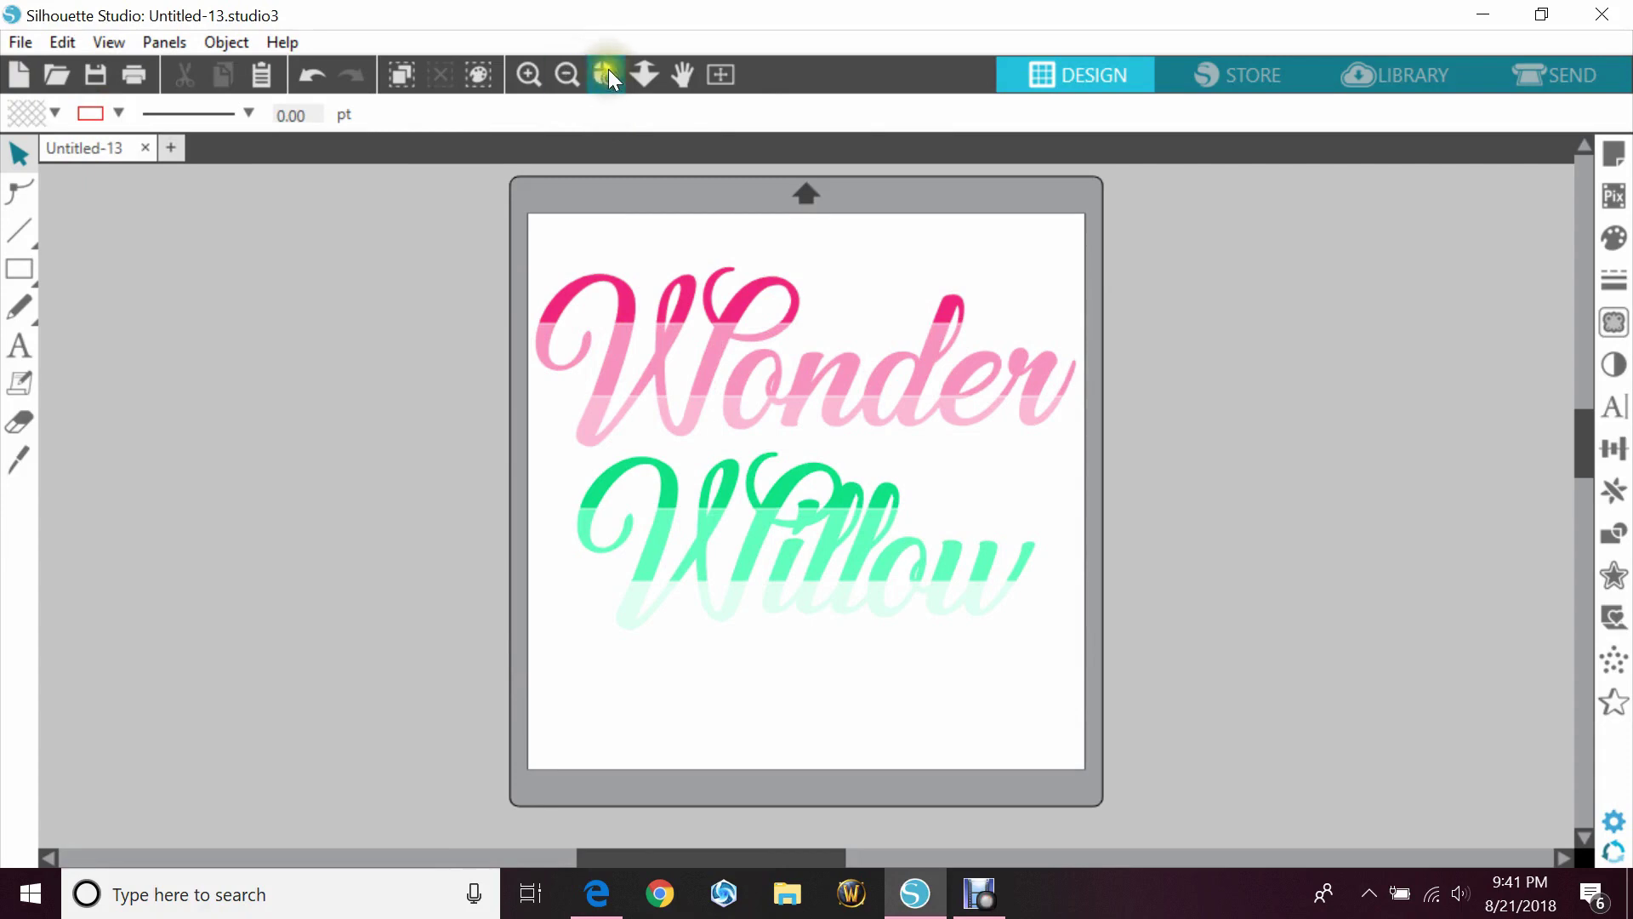
{"action": "left_click_drag", "start_coordinate": [477, 263], "coordinate": [1098, 648]}
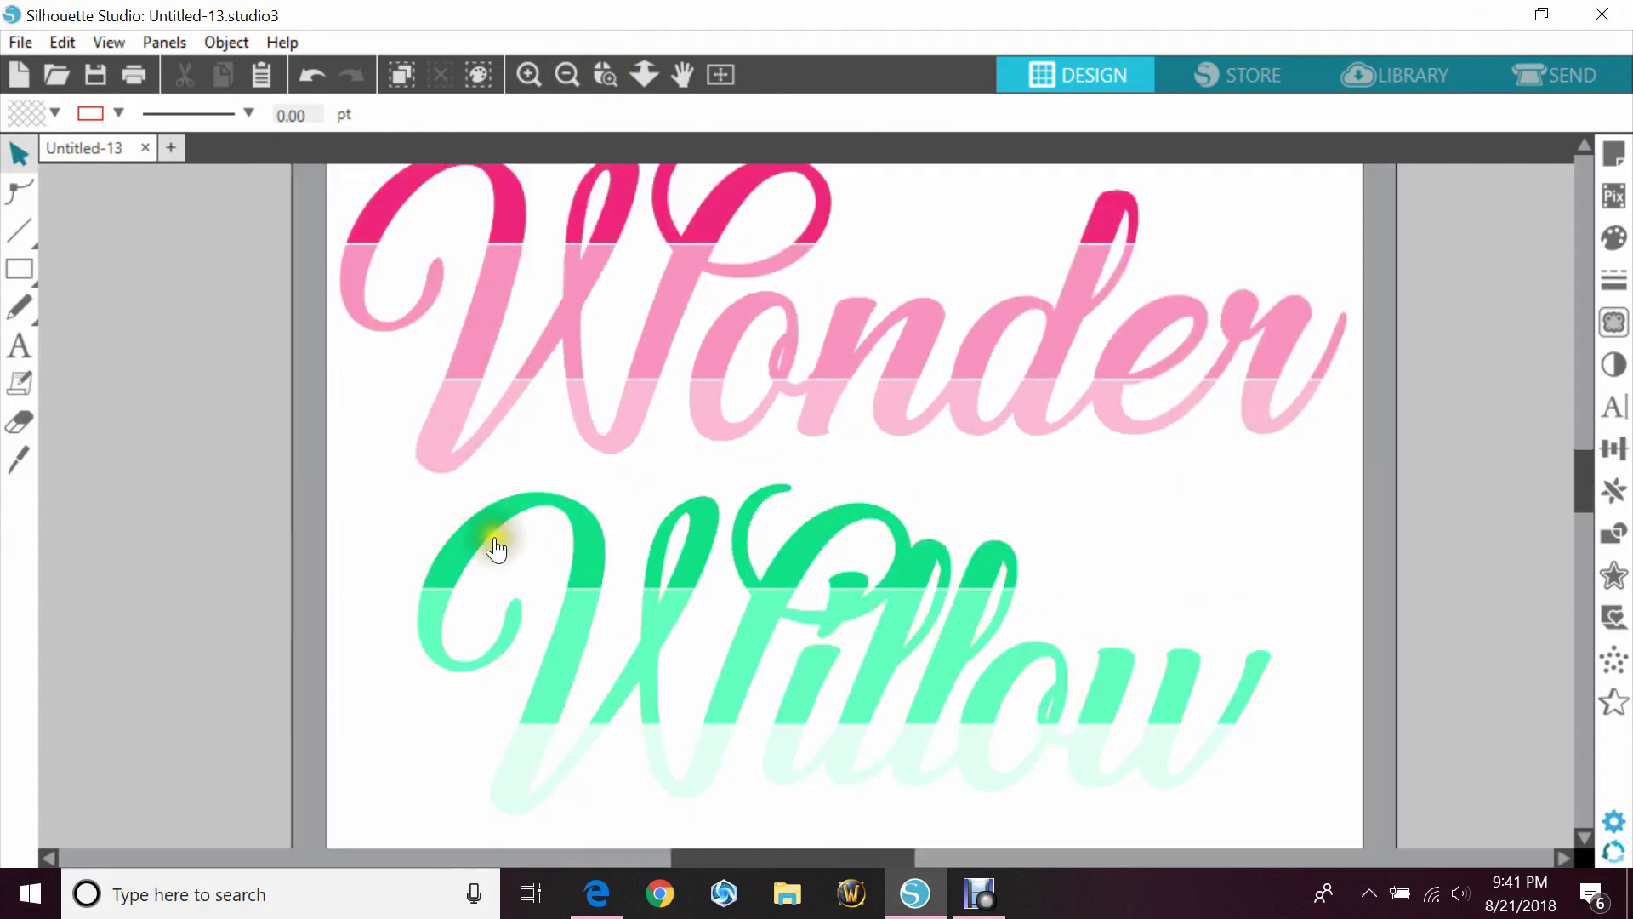